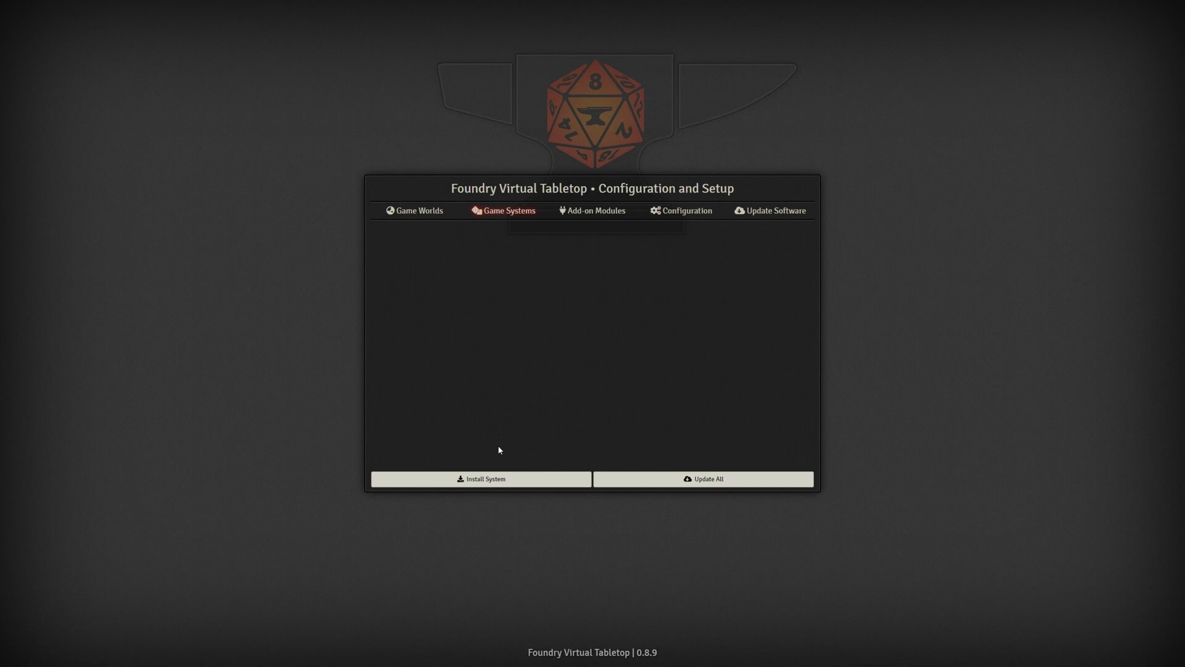
- Find the Age of Sigmar: Soulbound game system by searching for "soulbound" and install it
{"action": "left_click", "coordinate": [497, 480]}
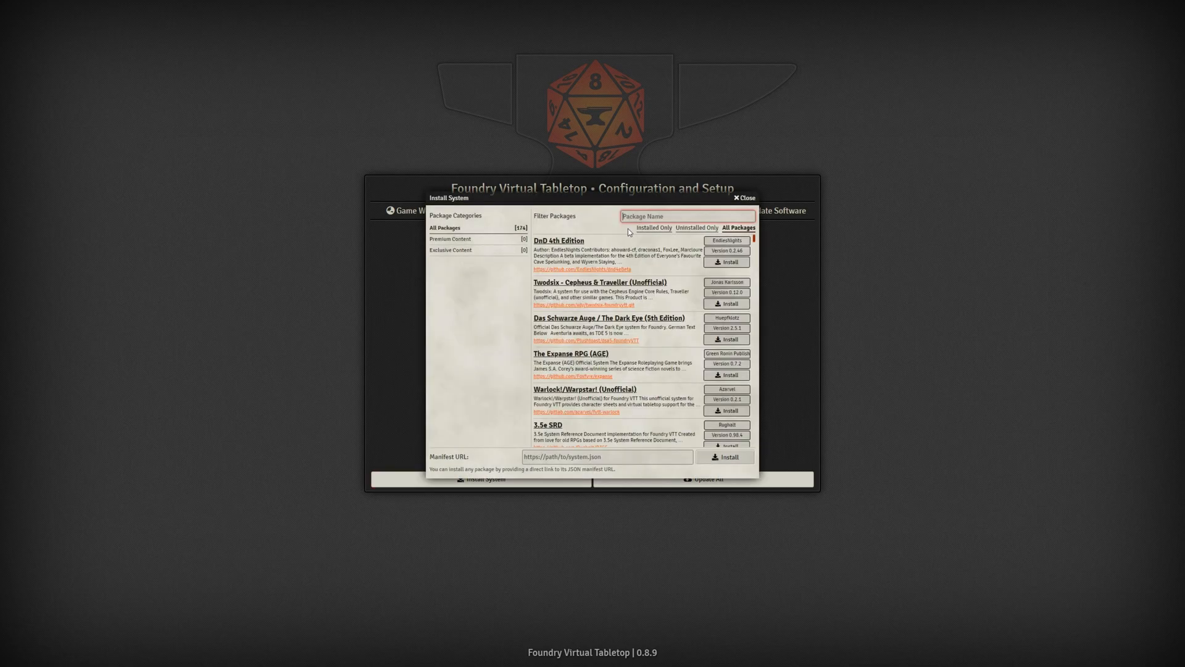
{"action": "type", "text": "soulbound"}
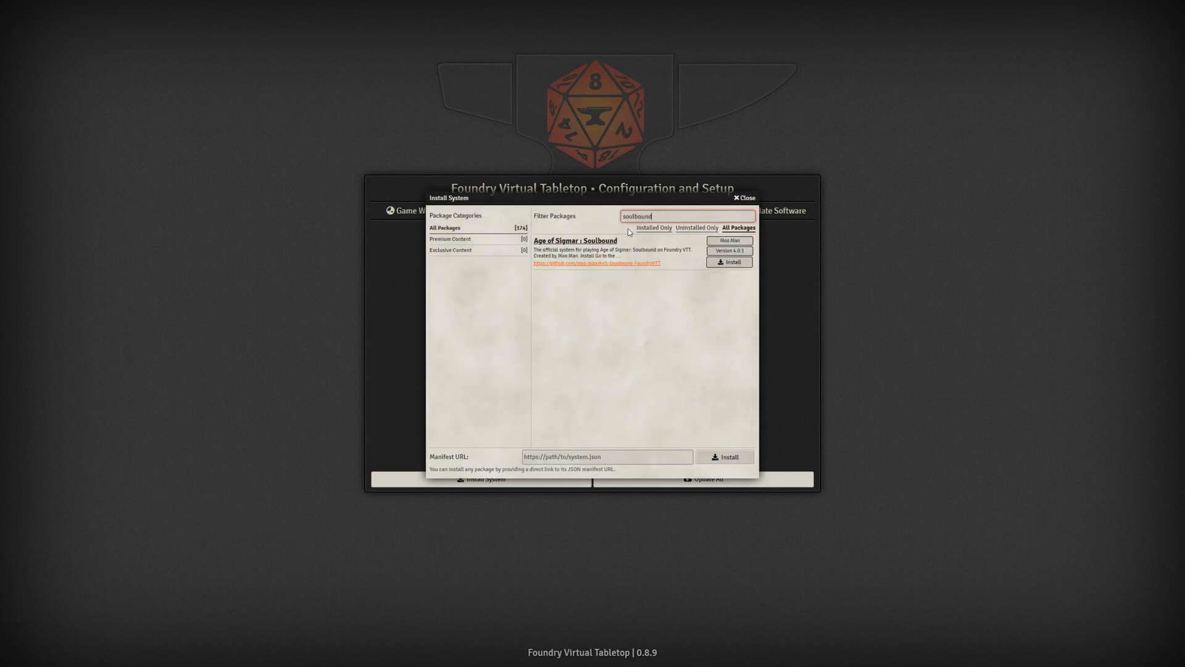
{"action": "left_click_drag", "start_coordinate": [583, 199], "coordinate": [321, 196]}
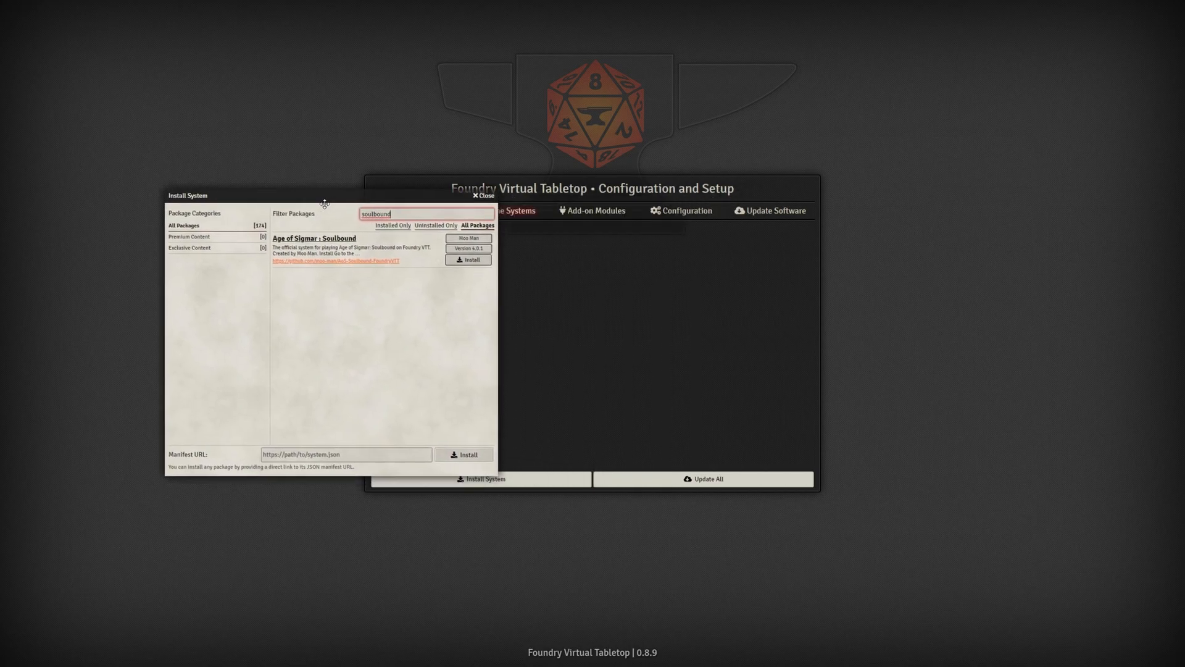
{"action": "left_click", "coordinate": [471, 260]}
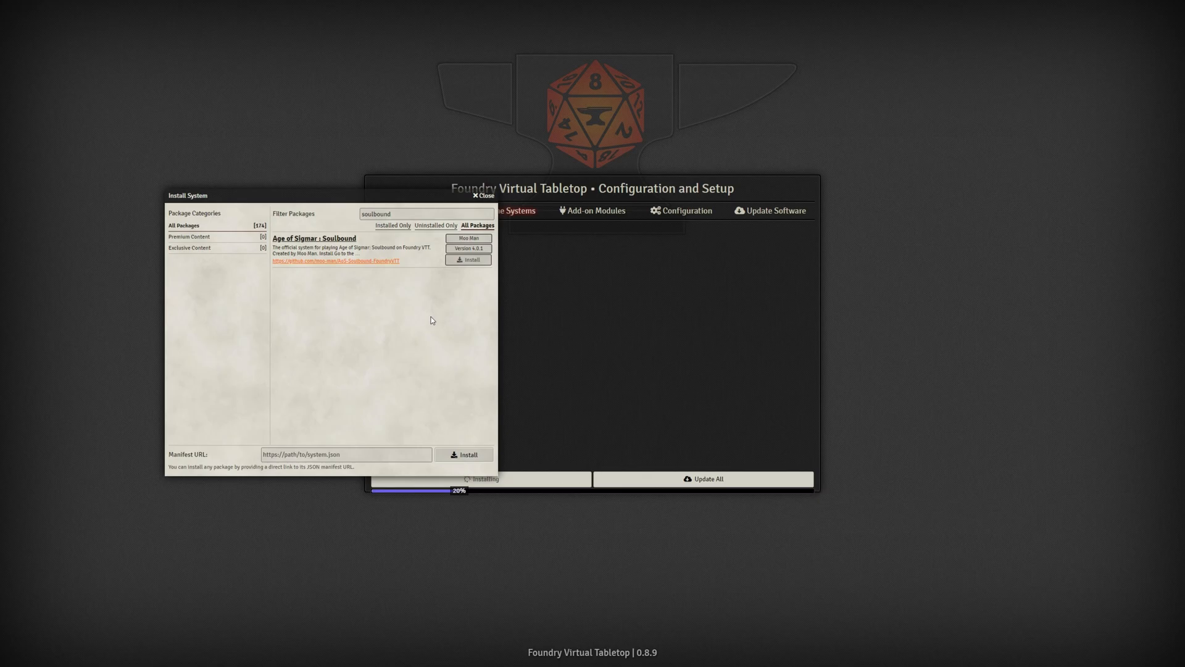
{"action": "left_click", "coordinate": [486, 196]}
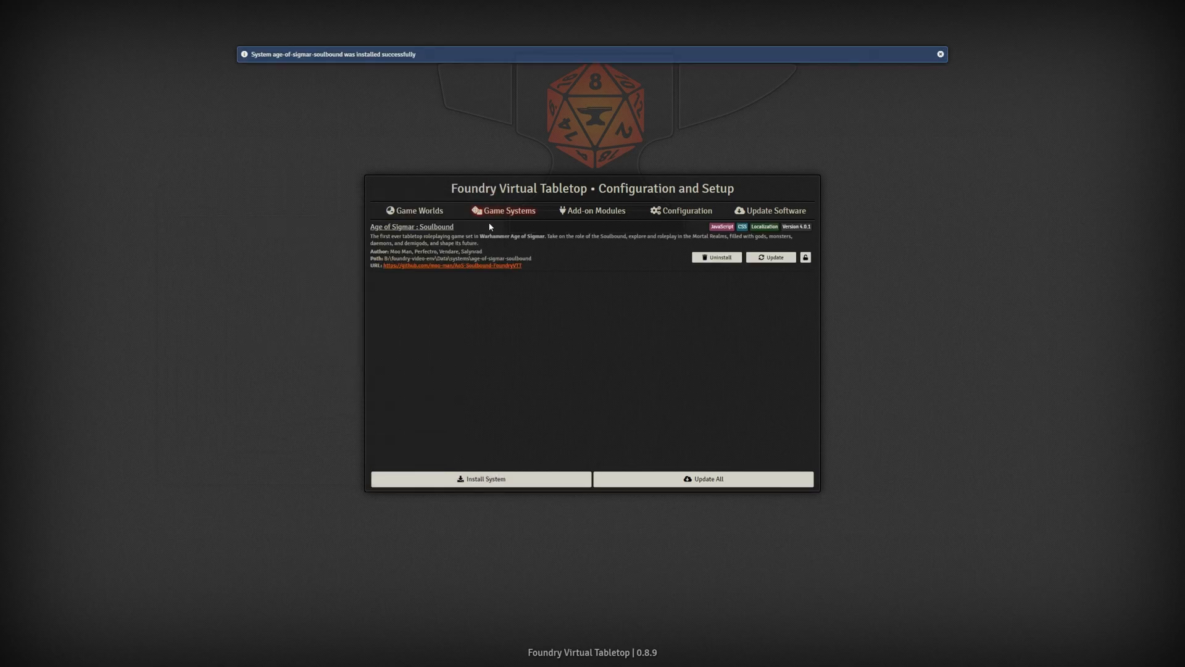
- Browse the installable add-on modules and filter them by "Soulbound"
{"action": "left_click", "coordinate": [591, 217]}
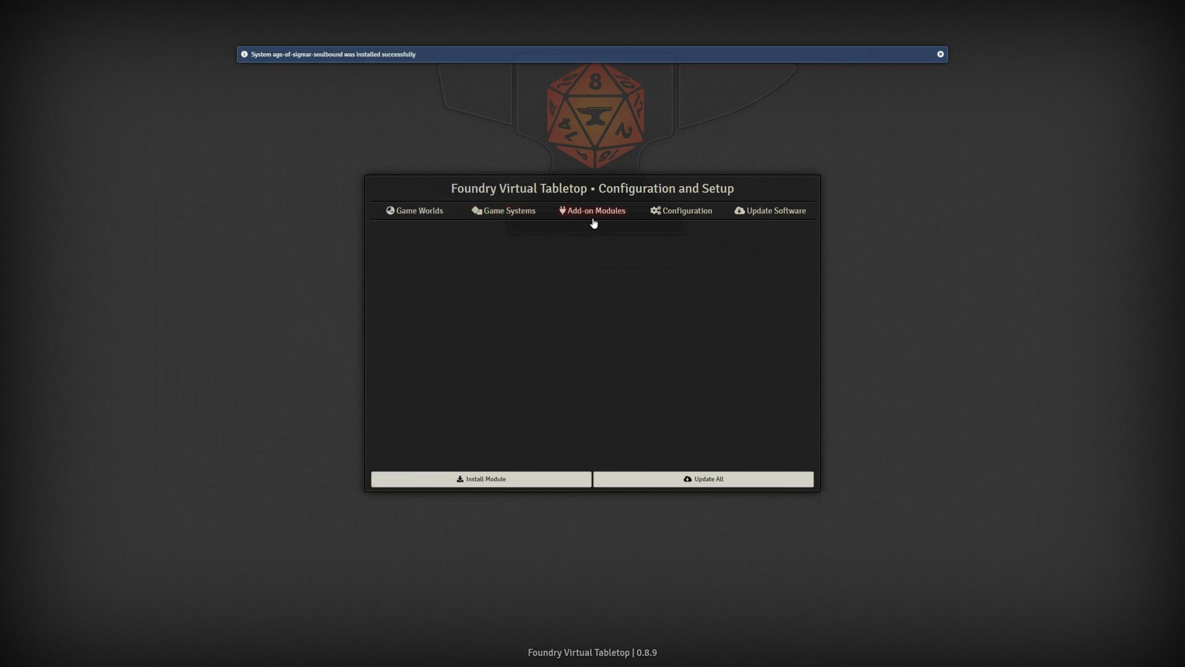
{"action": "left_click", "coordinate": [524, 480]}
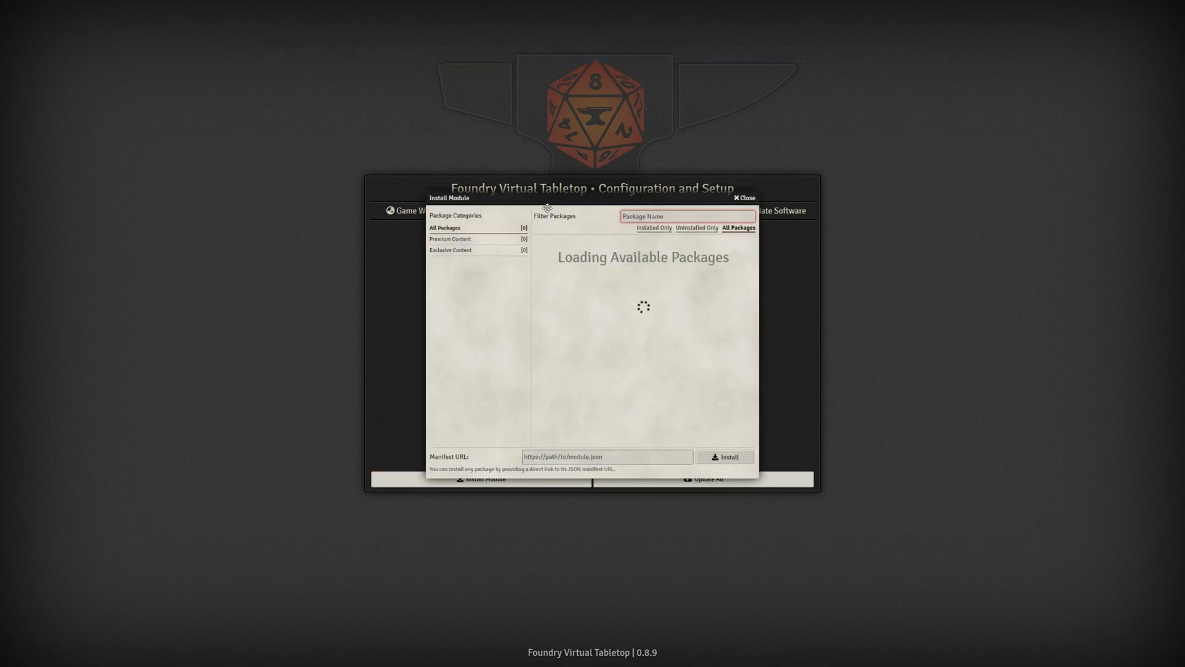
{"action": "left_click_drag", "start_coordinate": [537, 198], "coordinate": [222, 177]}
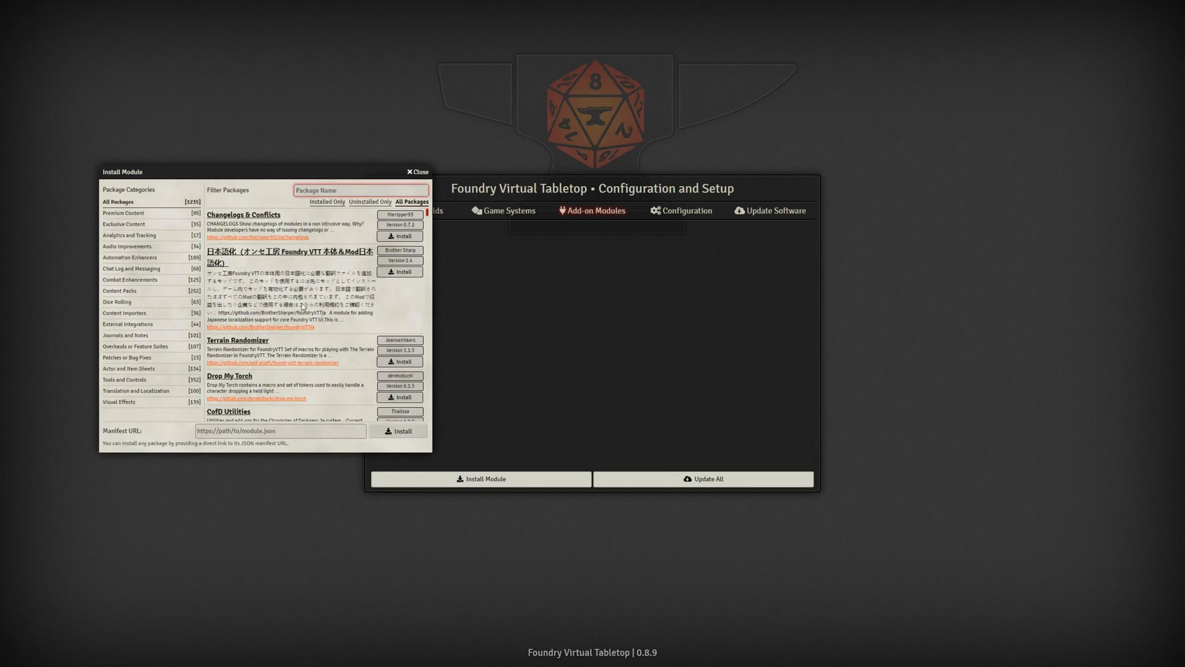
{"action": "scroll", "coordinate": [301, 306], "scroll_direction": "down", "scroll_amount": 5}
{"action": "scroll", "coordinate": [298, 284], "scroll_direction": "down", "scroll_amount": 10}
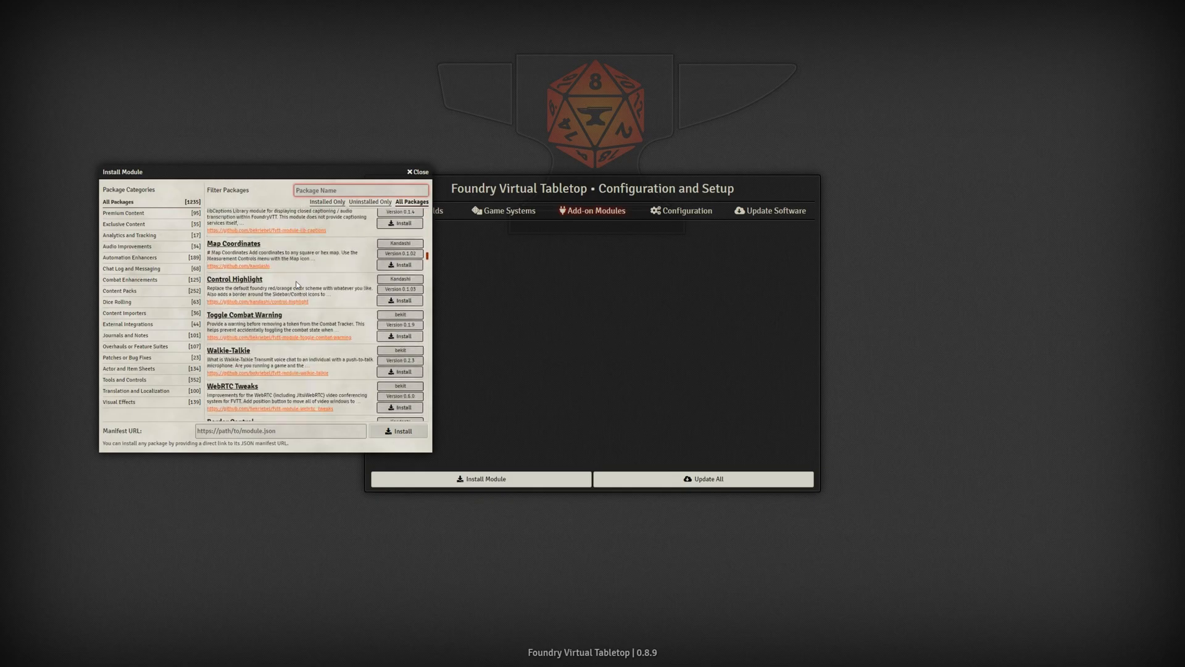
{"action": "scroll", "coordinate": [297, 284], "scroll_direction": "down", "scroll_amount": 5}
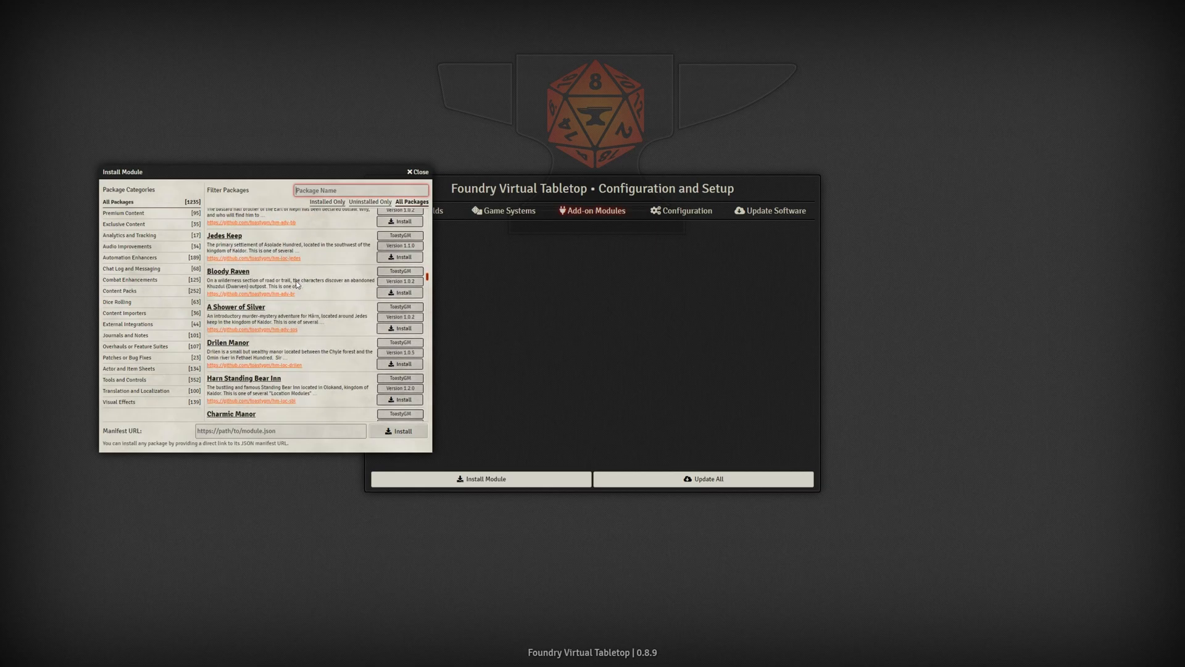
{"action": "type", "text": "Soulbound"}
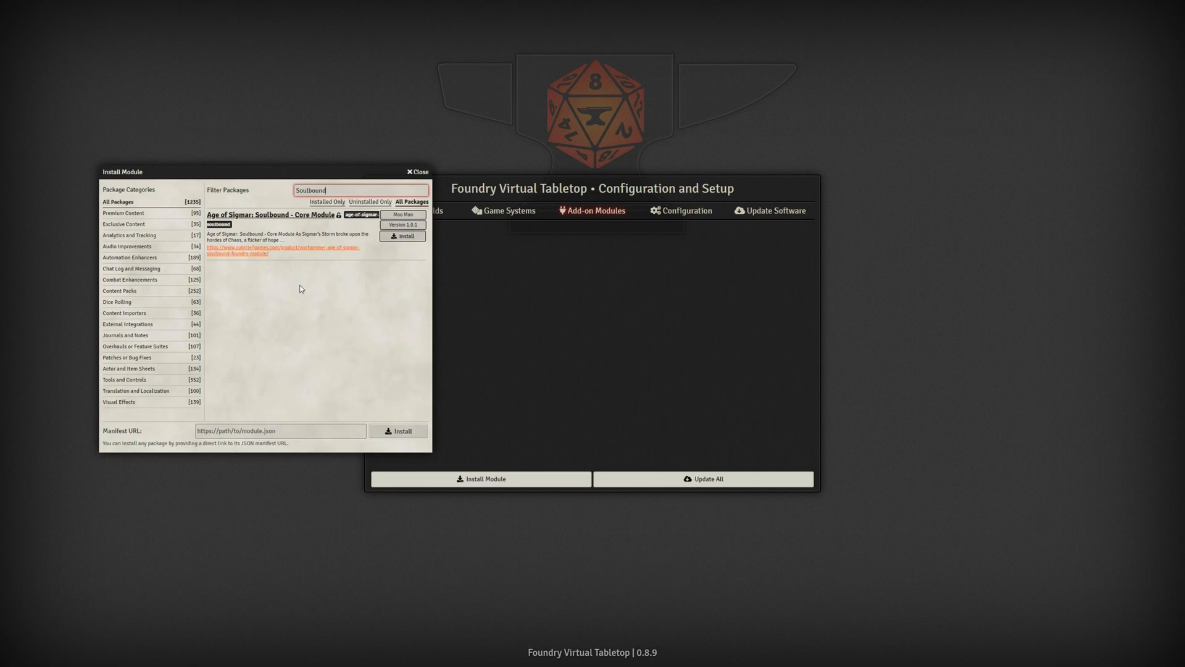
- Filter the installable add-on modules by "Warhammer" instead and look through the matching packages
{"action": "key", "text": "BackSpace"}
{"action": "key", "text": "BackSpace"}
{"action": "key", "text": "BackSpace"}
{"action": "key", "text": "BackSpace"}
{"action": "key", "text": "BackSpace"}
{"action": "key", "text": "BackSpace"}
{"action": "key", "text": "BackSpace"}
{"action": "key", "text": "BackSpace"}
{"action": "key", "text": "BackSpace"}
{"action": "type", "text": "Warhammer"}
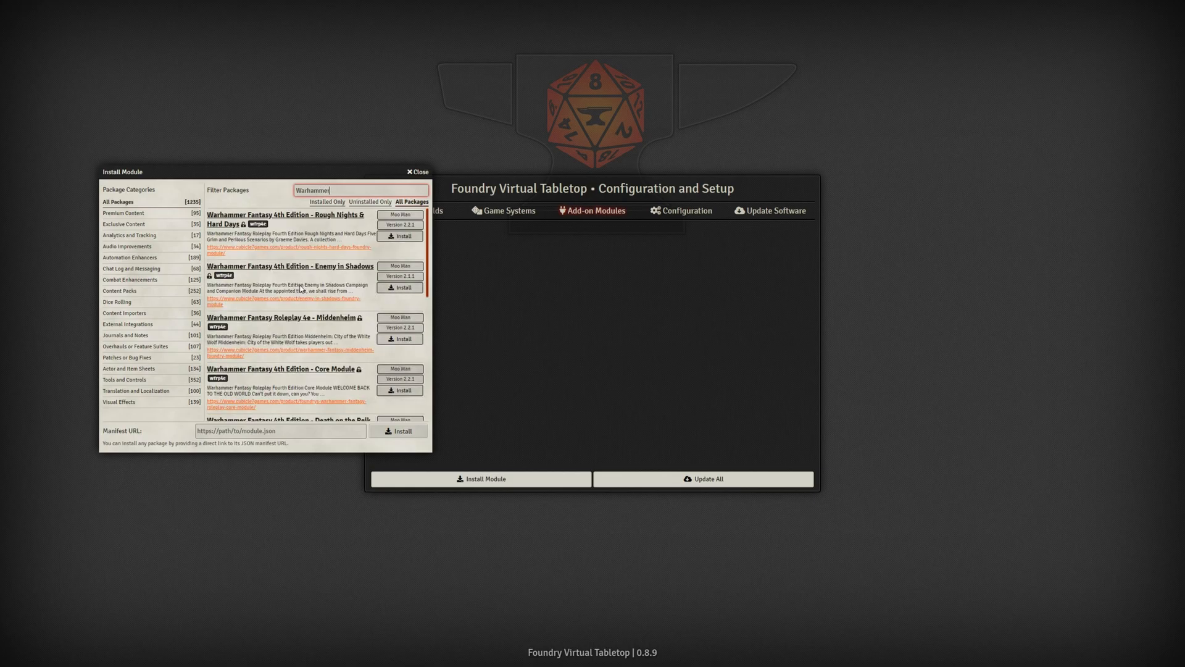
{"action": "scroll", "coordinate": [304, 290], "scroll_direction": "down", "scroll_amount": 5}
{"action": "scroll", "coordinate": [307, 292], "scroll_direction": "down", "scroll_amount": 4}
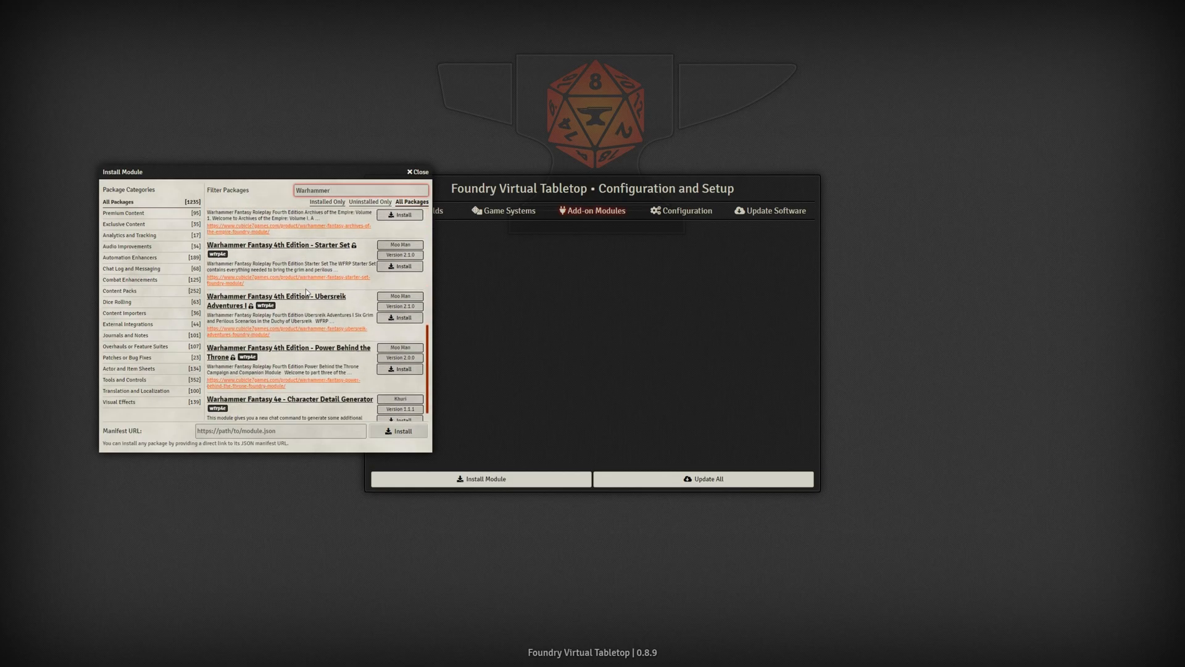
- Filter the modules by "soulbound" again, examine the Core Module entry and close the module installer
{"action": "key", "text": "ctrl+a"}
{"action": "type", "text": "soulbound"}
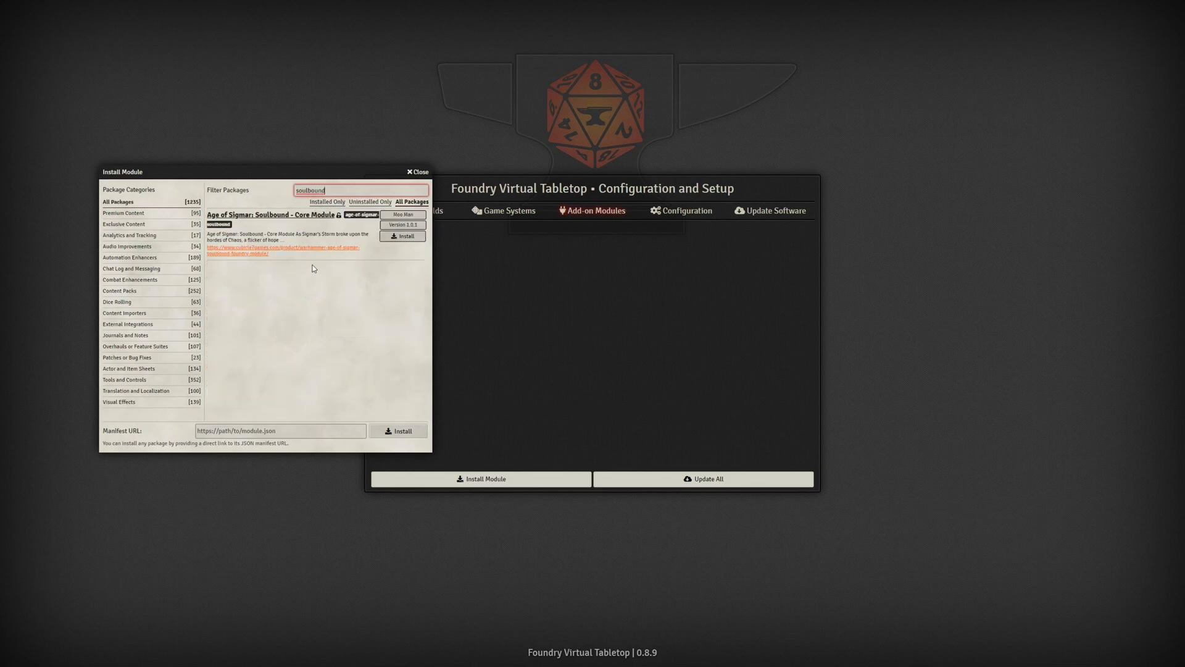
{"action": "left_click_drag", "start_coordinate": [295, 183], "coordinate": [287, 181]}
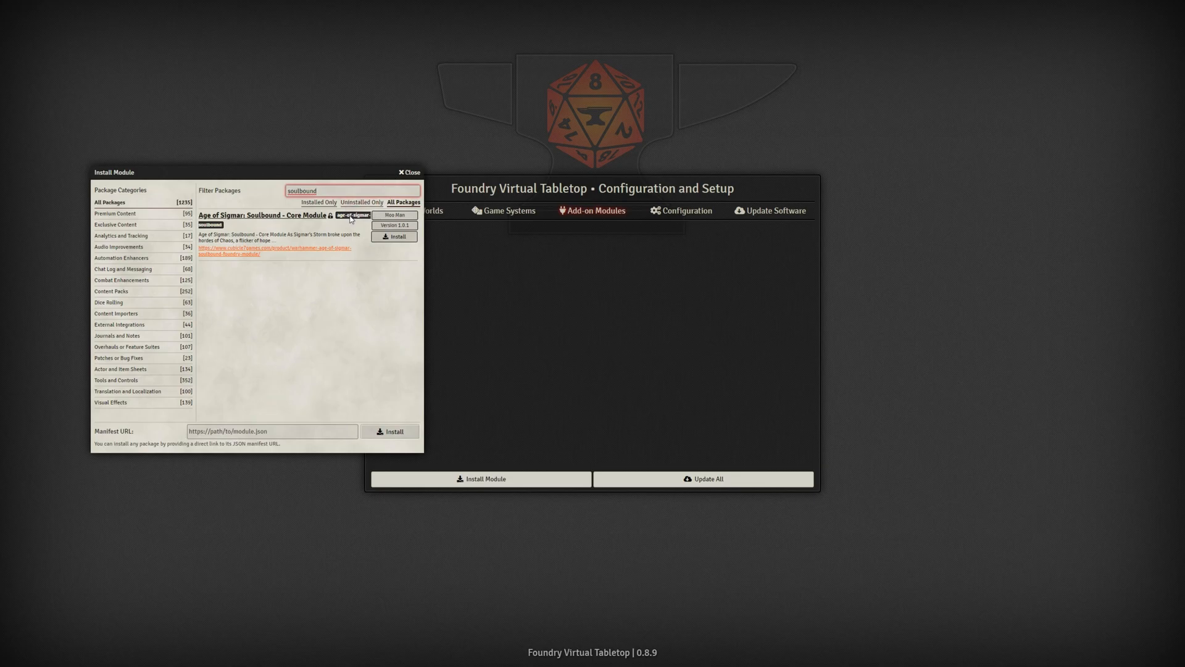
{"action": "left_click", "coordinate": [410, 173]}
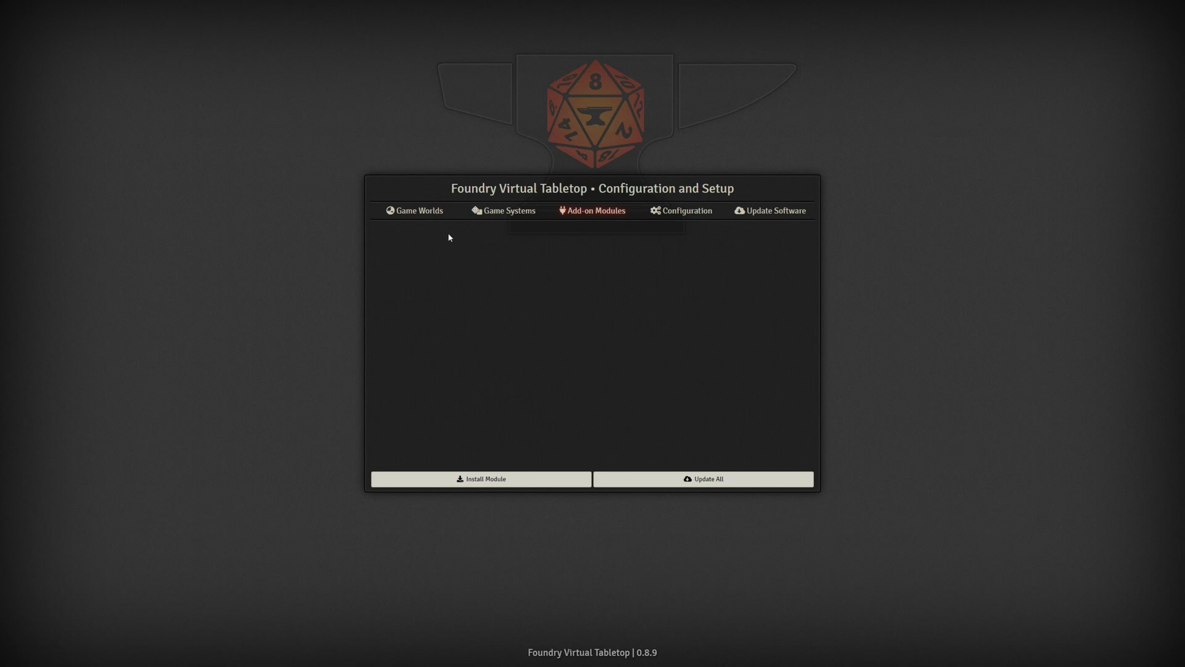
- Create a new game world titled "soulbound" with data path "soulbound", using the Age of Sigmar: Soulbound system
{"action": "left_click", "coordinate": [414, 216]}
{"action": "left_click", "coordinate": [702, 482]}
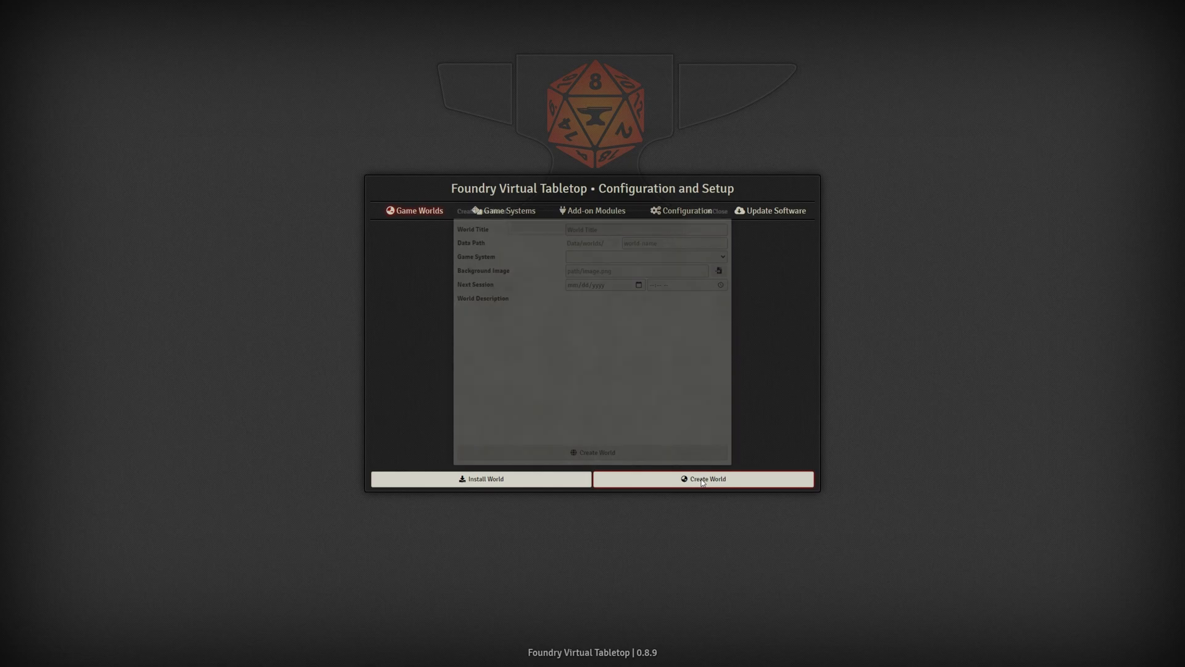
{"action": "left_click_drag", "start_coordinate": [520, 216], "coordinate": [188, 204]}
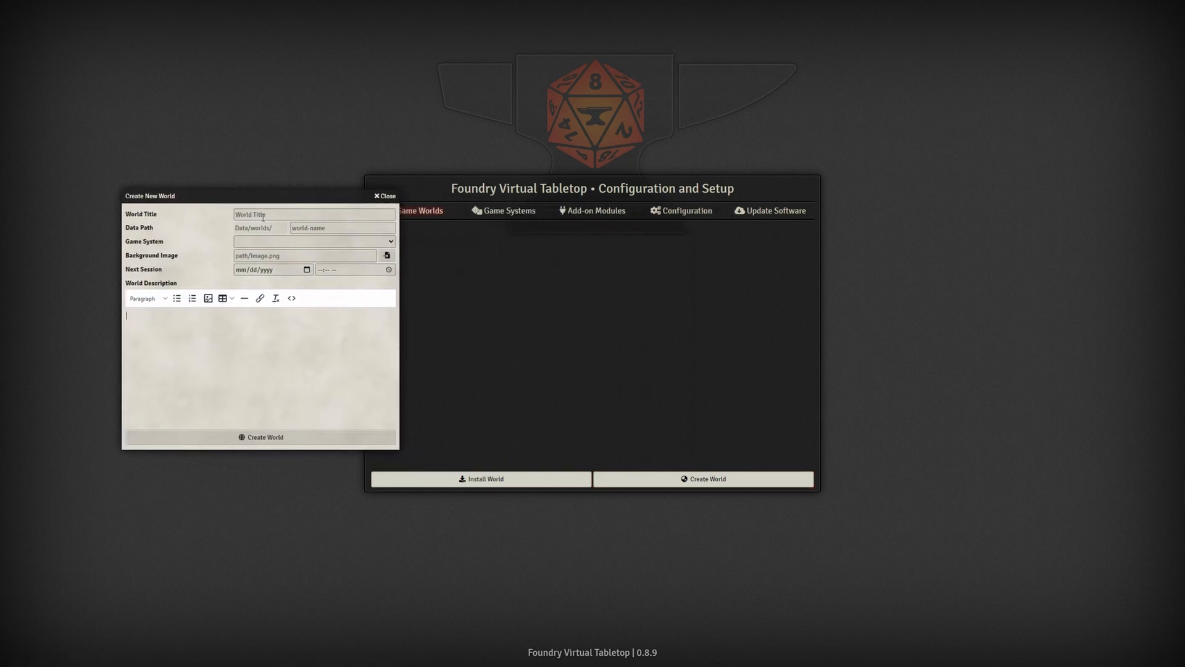
{"action": "left_click", "coordinate": [263, 218]}
{"action": "type", "text": "soulbound"}
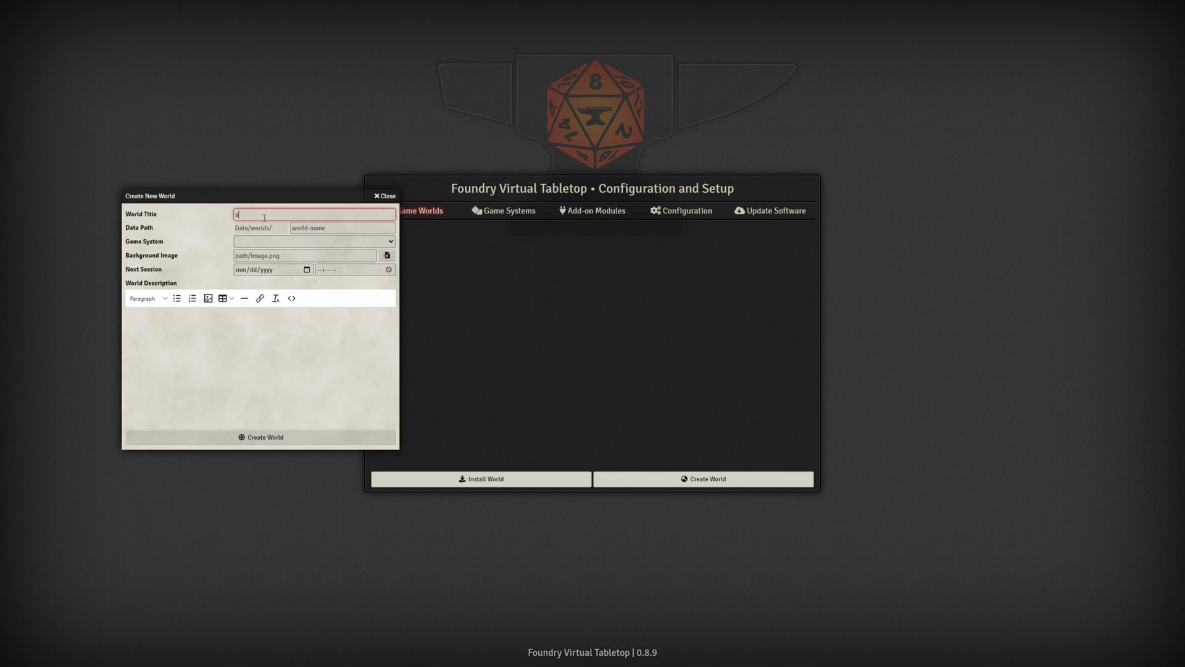
{"action": "key", "text": "Tab"}
{"action": "type", "text": "soulbound"}
{"action": "key", "text": "Tab"}
{"action": "left_click", "coordinate": [293, 241]}
{"action": "left_click", "coordinate": [296, 256]}
{"action": "left_click", "coordinate": [301, 442]}
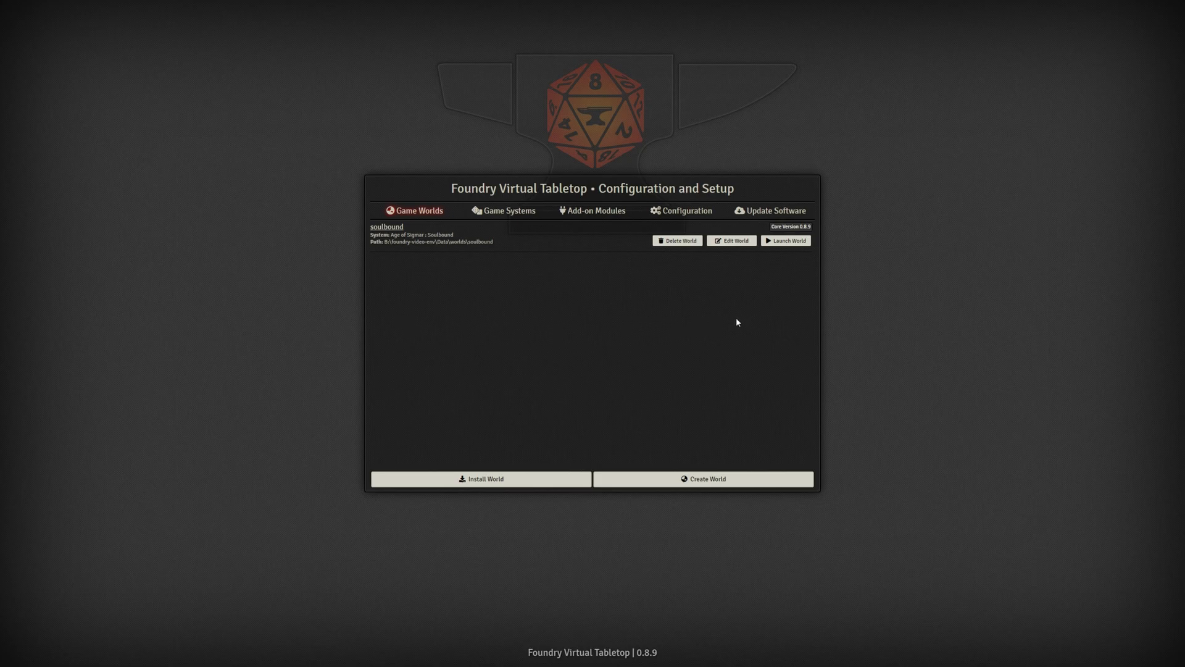
- Launch the soulbound world and join the game session as Gamemaster
{"action": "left_click", "coordinate": [795, 242]}
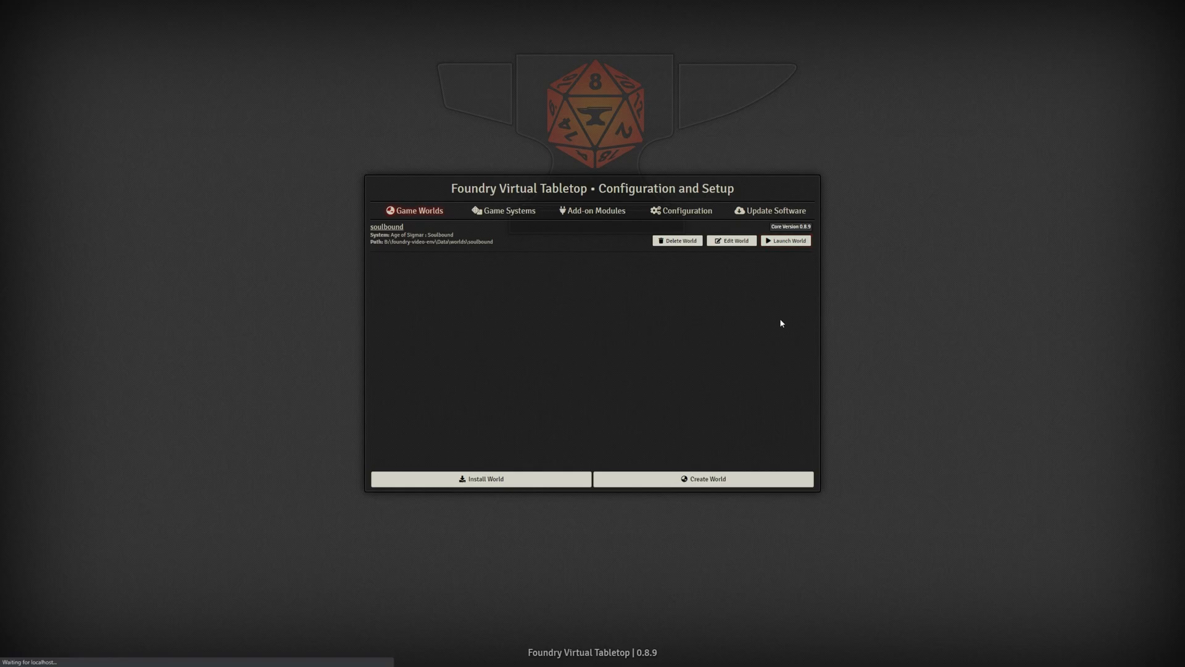
{"action": "left_click", "coordinate": [522, 257]}
{"action": "left_click", "coordinate": [491, 272]}
{"action": "left_click", "coordinate": [519, 288]}
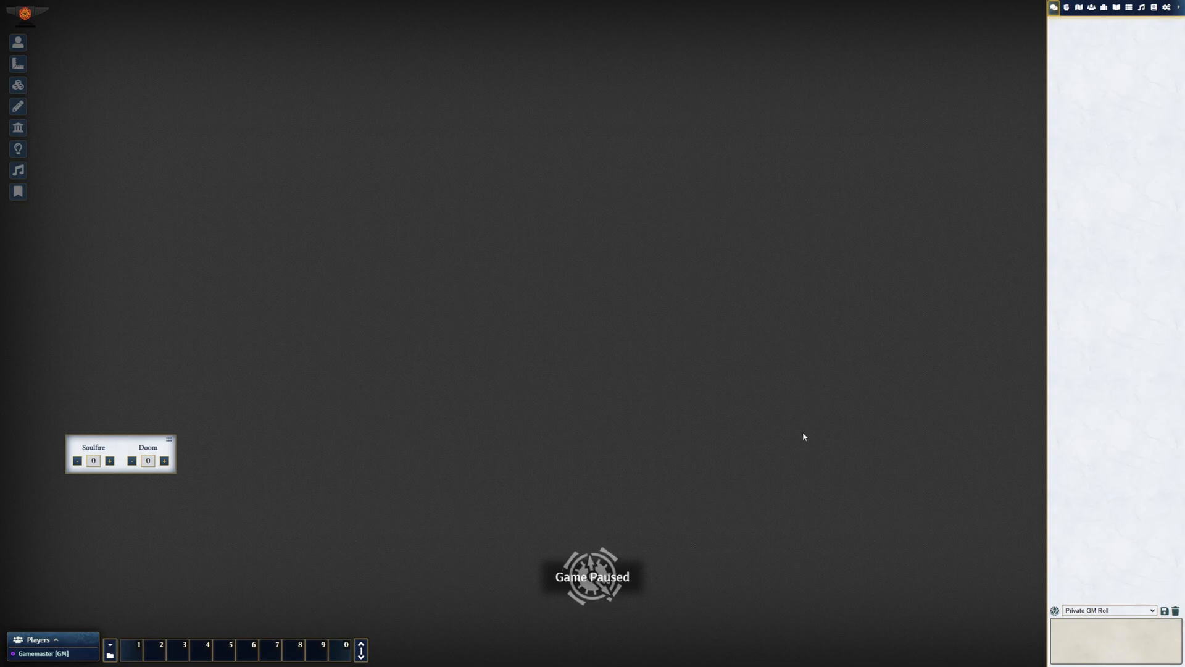
- Look through the world's actors, items, journal, tables, playlists and compendium directories for existing content
{"action": "left_click", "coordinate": [1094, 9]}
{"action": "left_click", "coordinate": [1104, 8]}
{"action": "left_click", "coordinate": [1117, 8]}
{"action": "left_click", "coordinate": [1129, 8]}
{"action": "left_click", "coordinate": [1142, 9]}
{"action": "left_click", "coordinate": [1154, 8]}
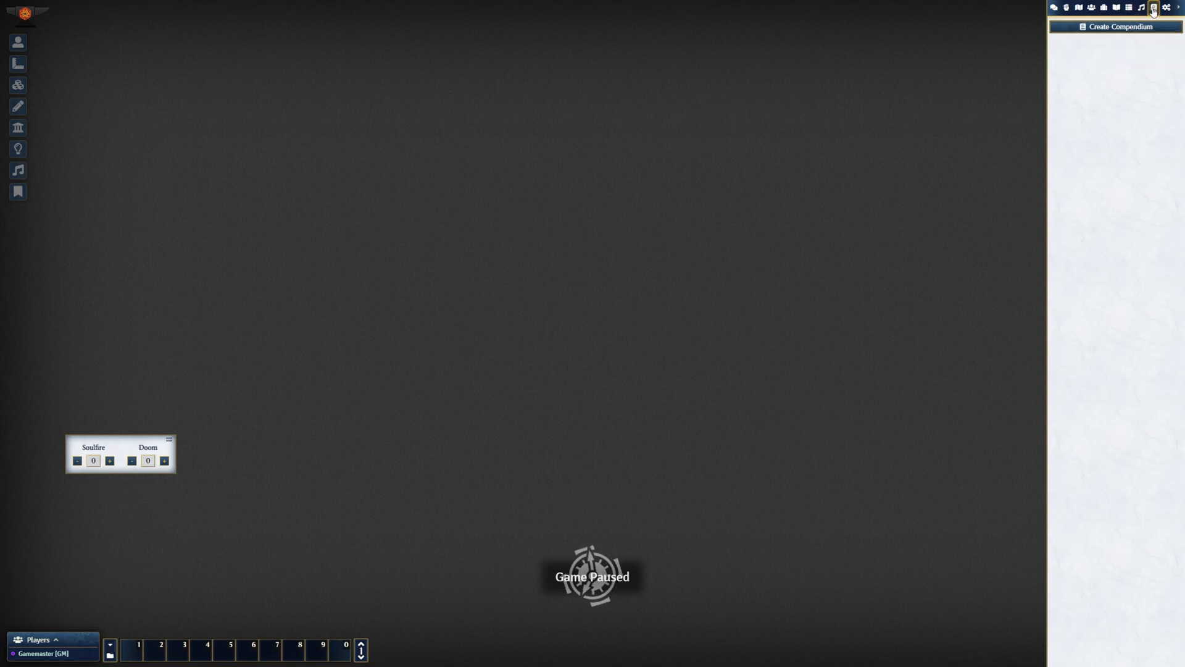
{"action": "left_click", "coordinate": [1055, 9]}
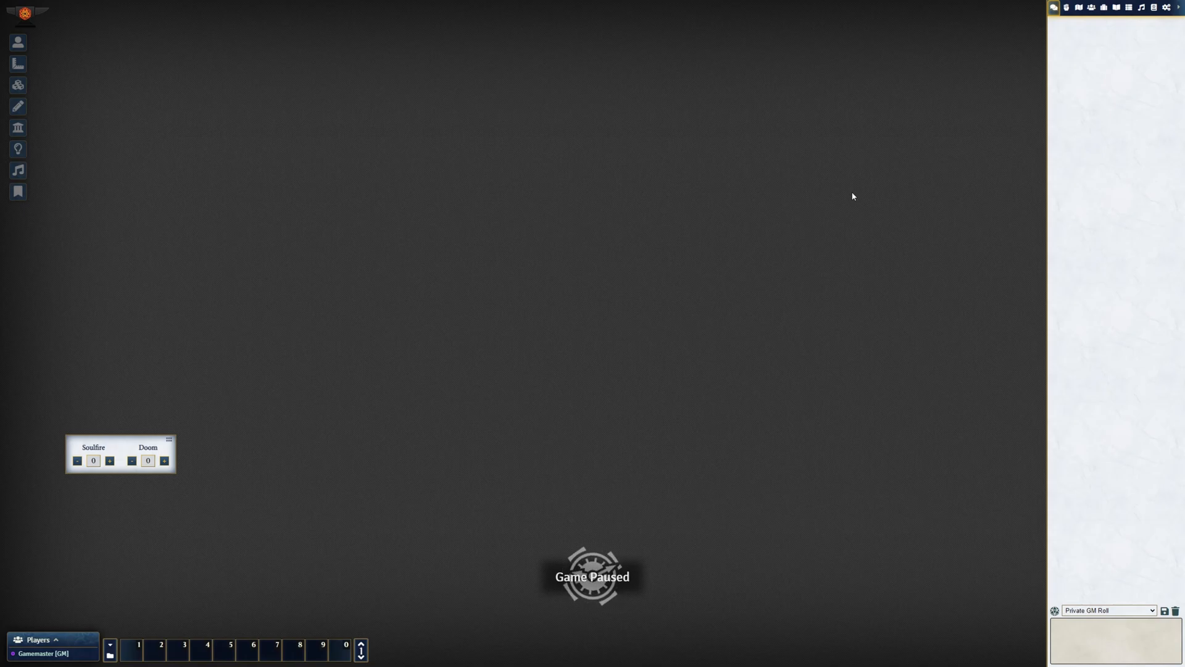
{"action": "left_click", "coordinate": [1105, 8]}
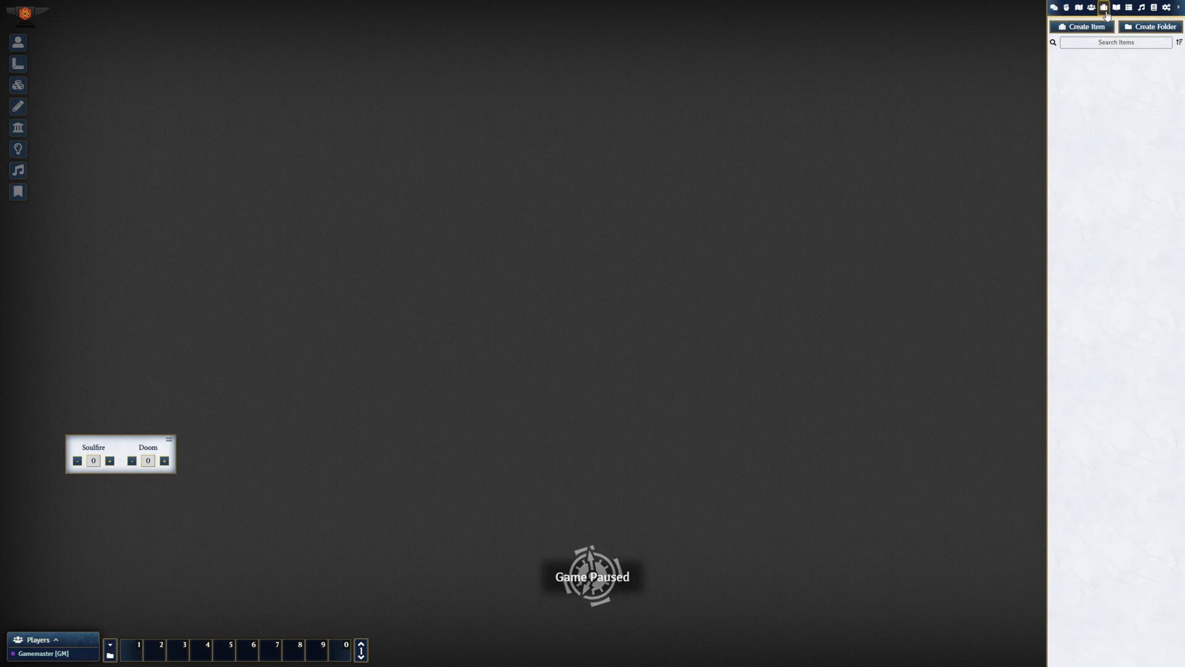
- Return to setup and install the Age of Sigmar: Soulbound - Core Module and Dice So Nice! add-on modules
{"action": "key", "text": "Escape"}
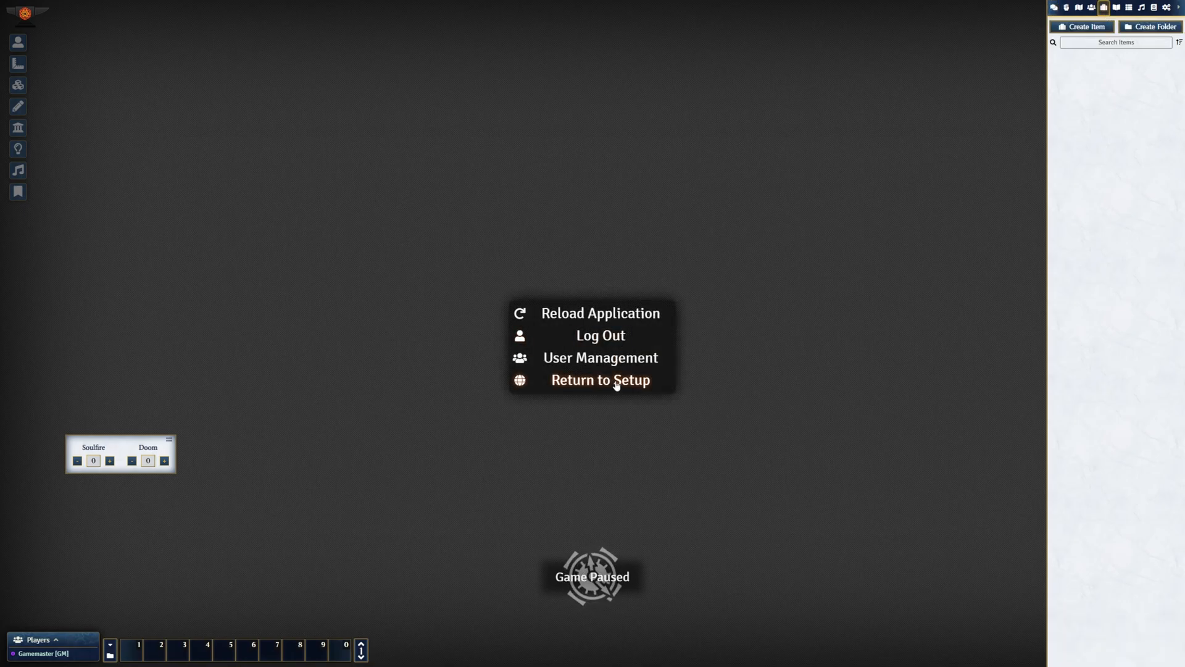
{"action": "left_click", "coordinate": [615, 390]}
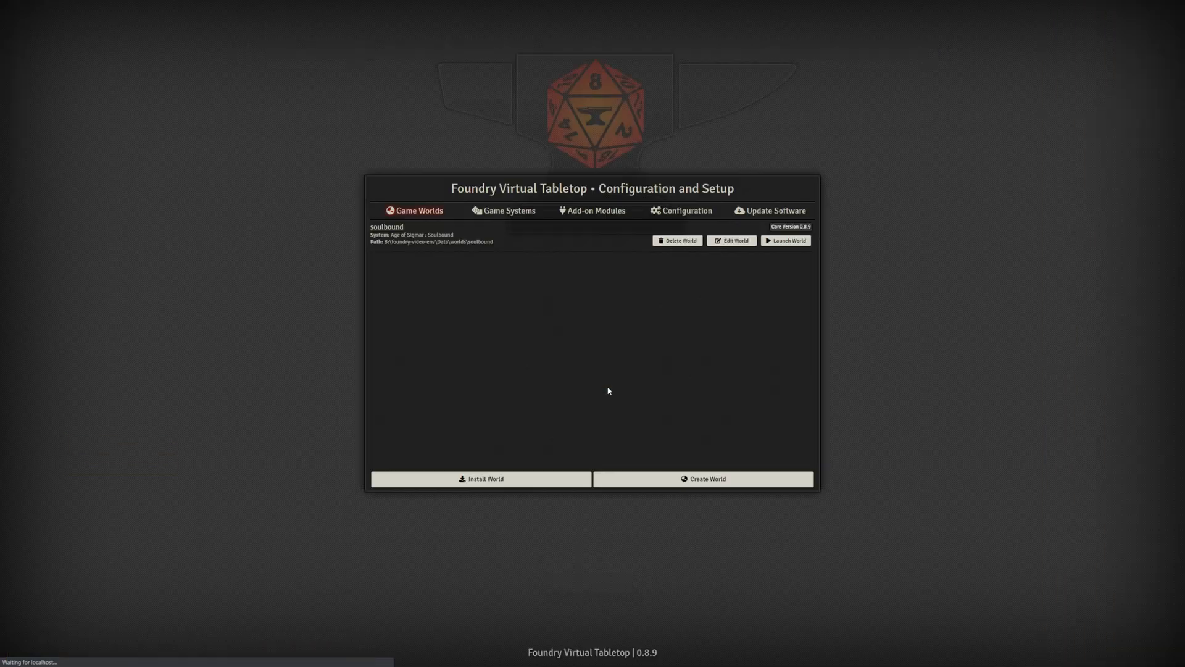
{"action": "left_click", "coordinate": [592, 217]}
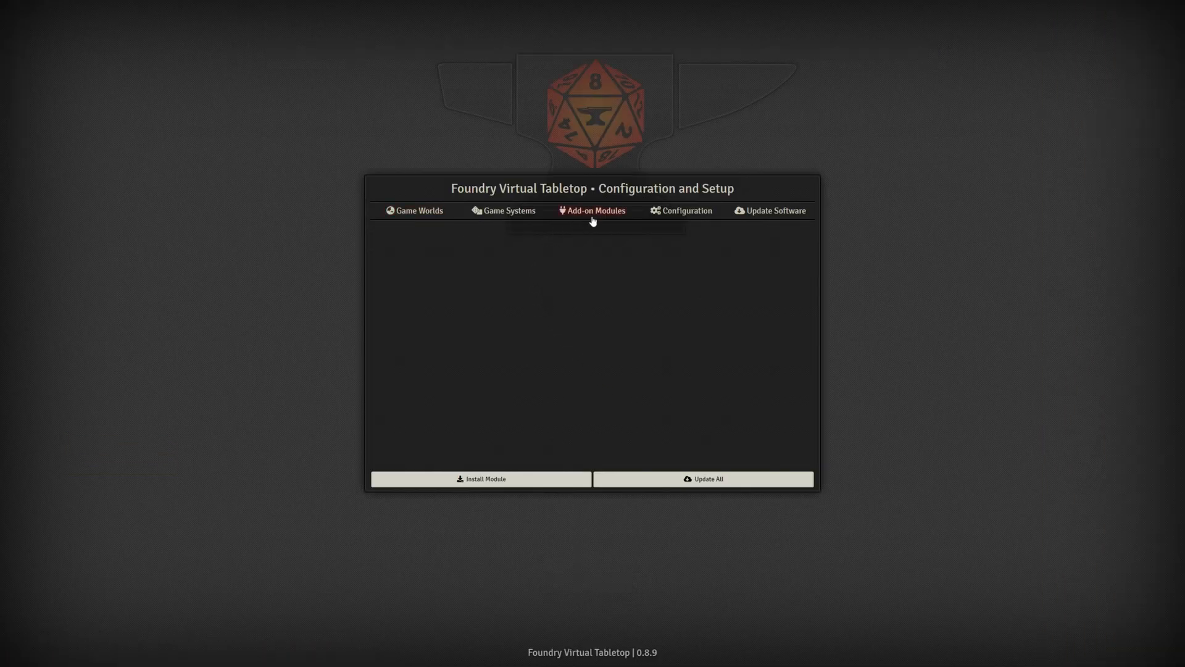
{"action": "left_click", "coordinate": [493, 485]}
{"action": "left_click_drag", "start_coordinate": [547, 201], "coordinate": [529, 206]}
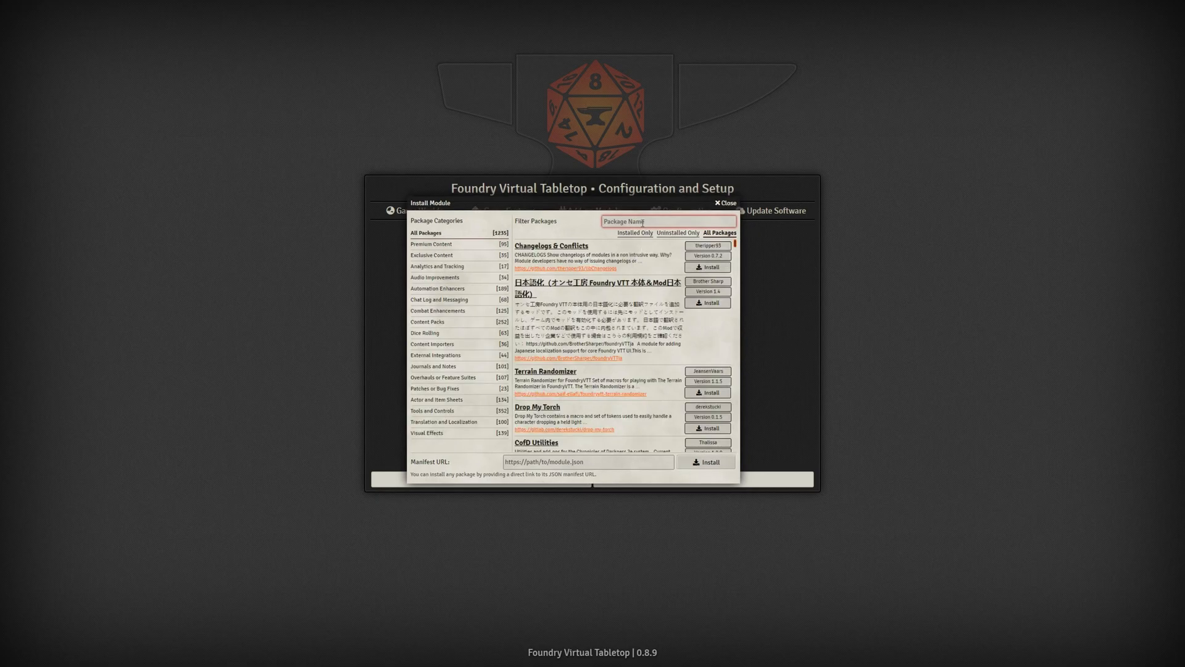
{"action": "type", "text": "dice"}
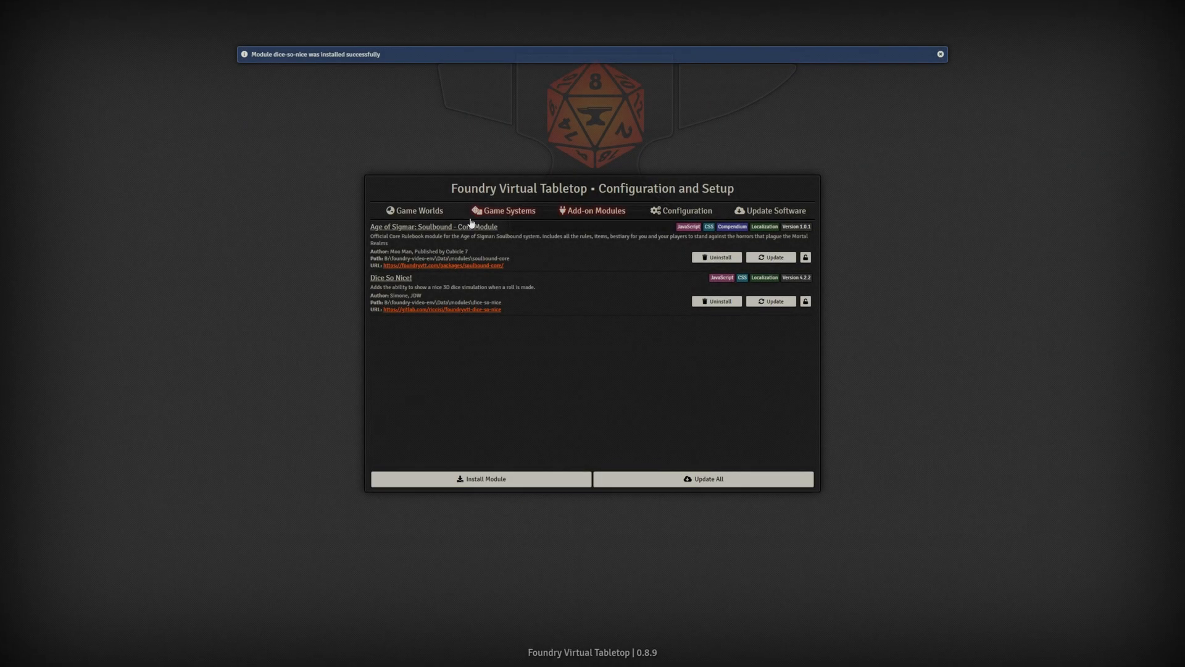
- Relaunch the soulbound world with the new modules installed and join it as Gamemaster
{"action": "left_click", "coordinate": [443, 216]}
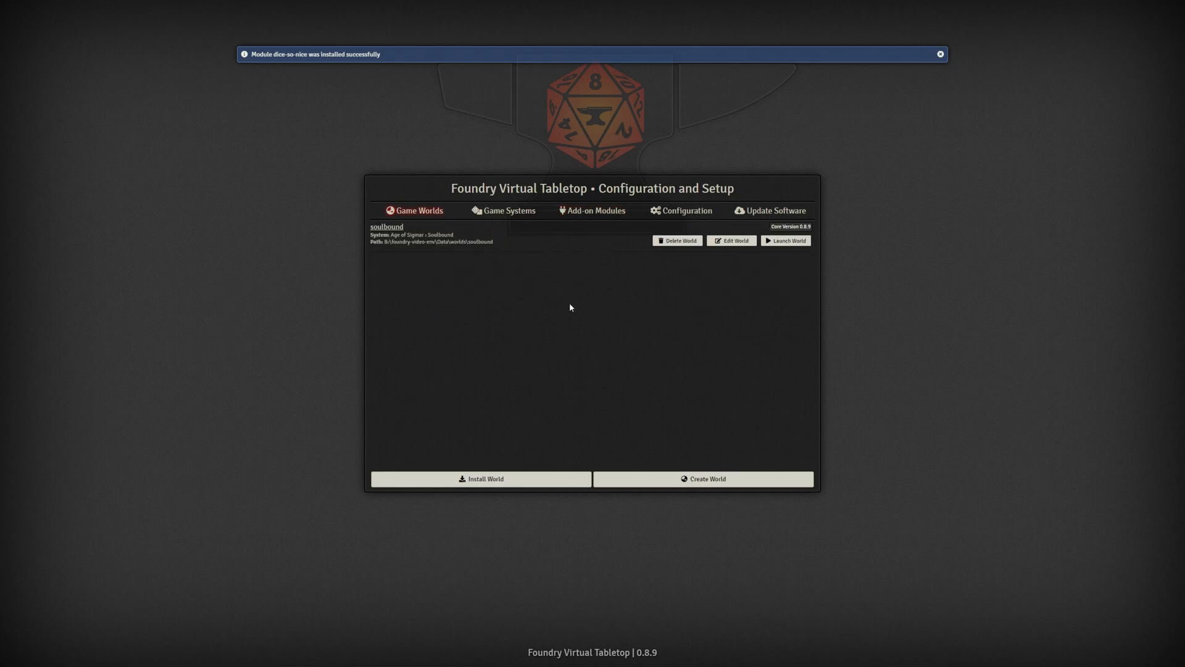
{"action": "left_click", "coordinate": [787, 240]}
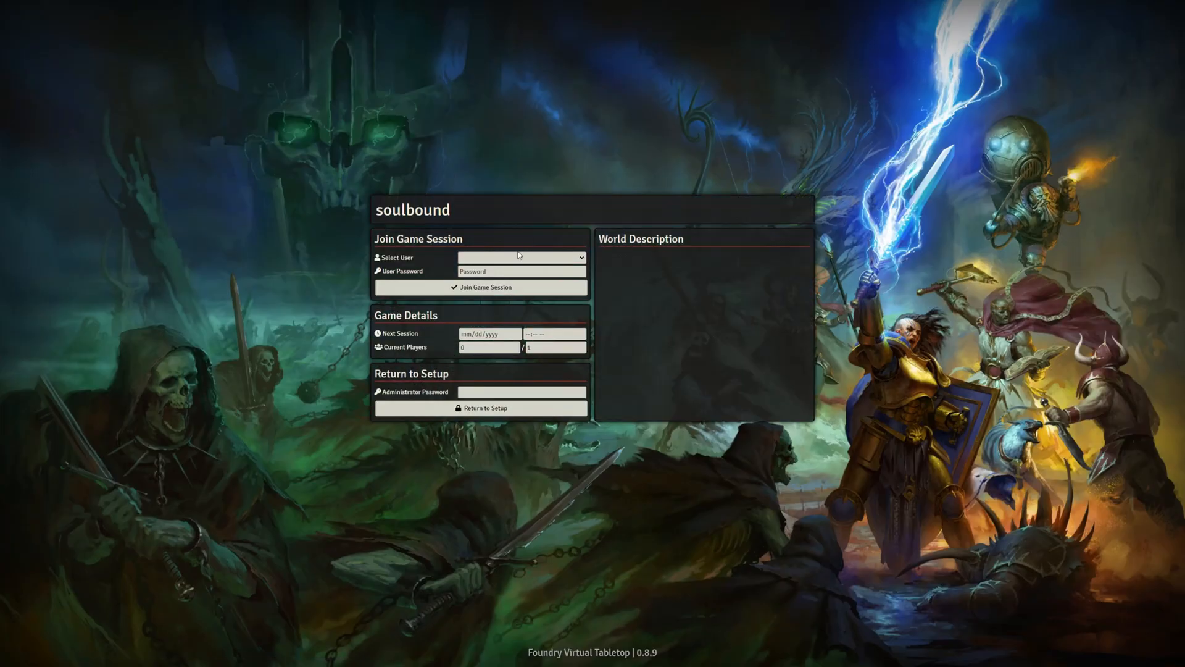
{"action": "left_click", "coordinate": [521, 257]}
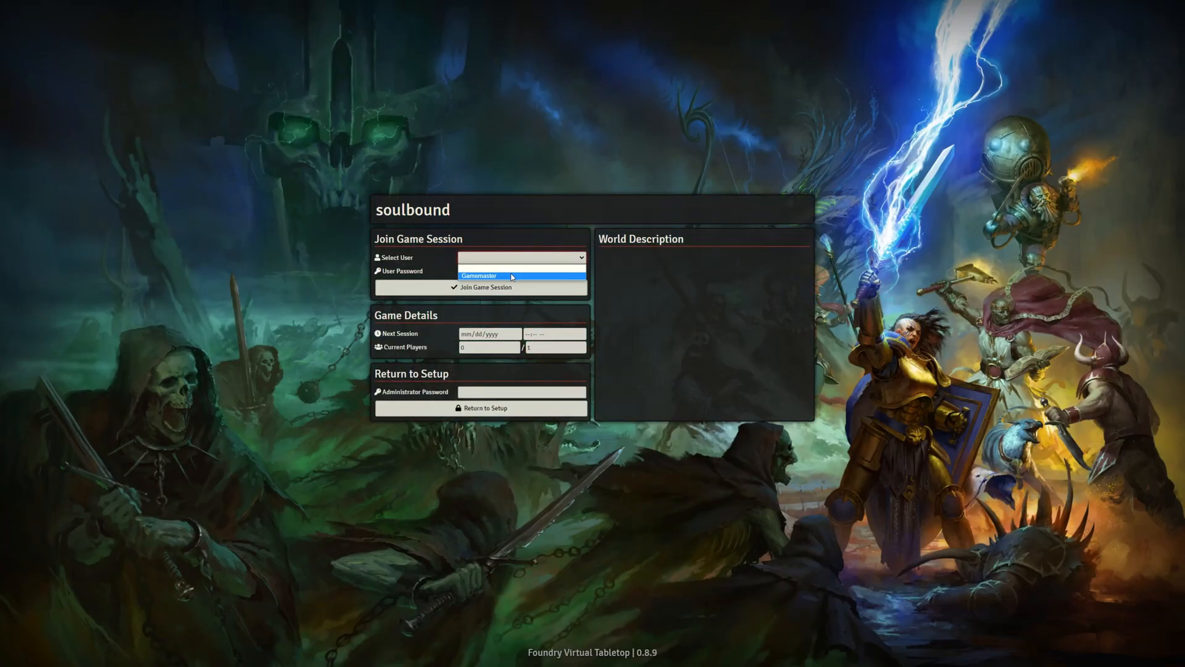
{"action": "left_click", "coordinate": [512, 276]}
{"action": "left_click", "coordinate": [519, 287]}
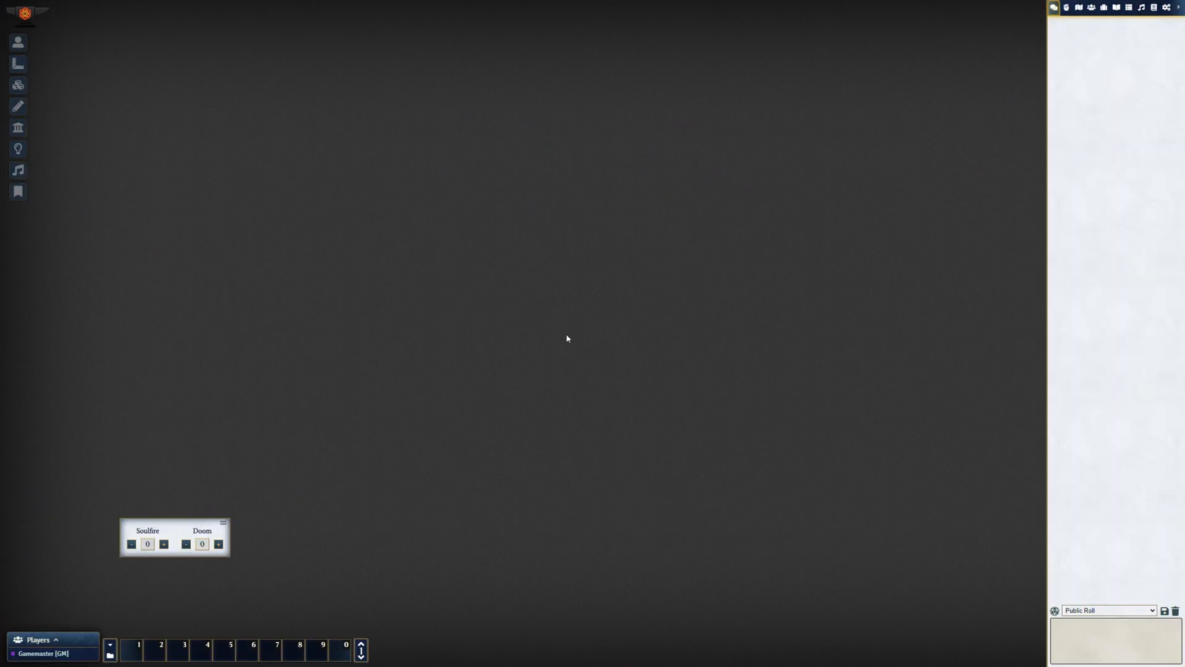
- Activate the Age of Sigmar: Soulbound - Core Module and Dice So Nice! modules for this world and save the module settings
{"action": "left_click", "coordinate": [1167, 8]}
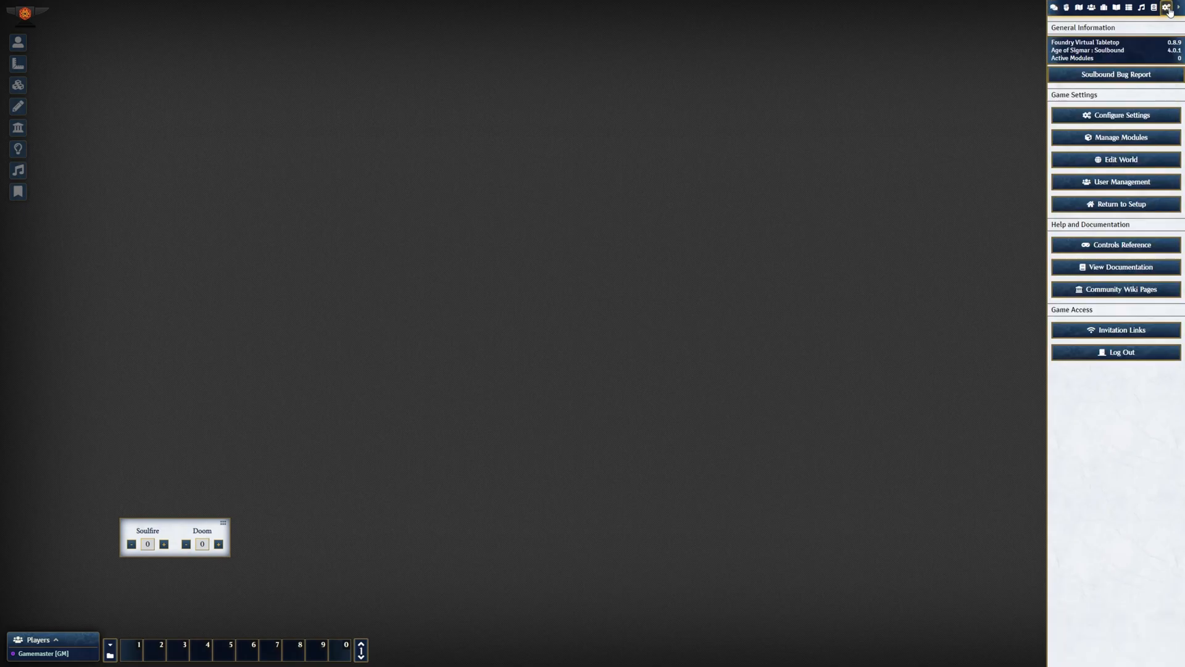
{"action": "left_click", "coordinate": [1115, 142]}
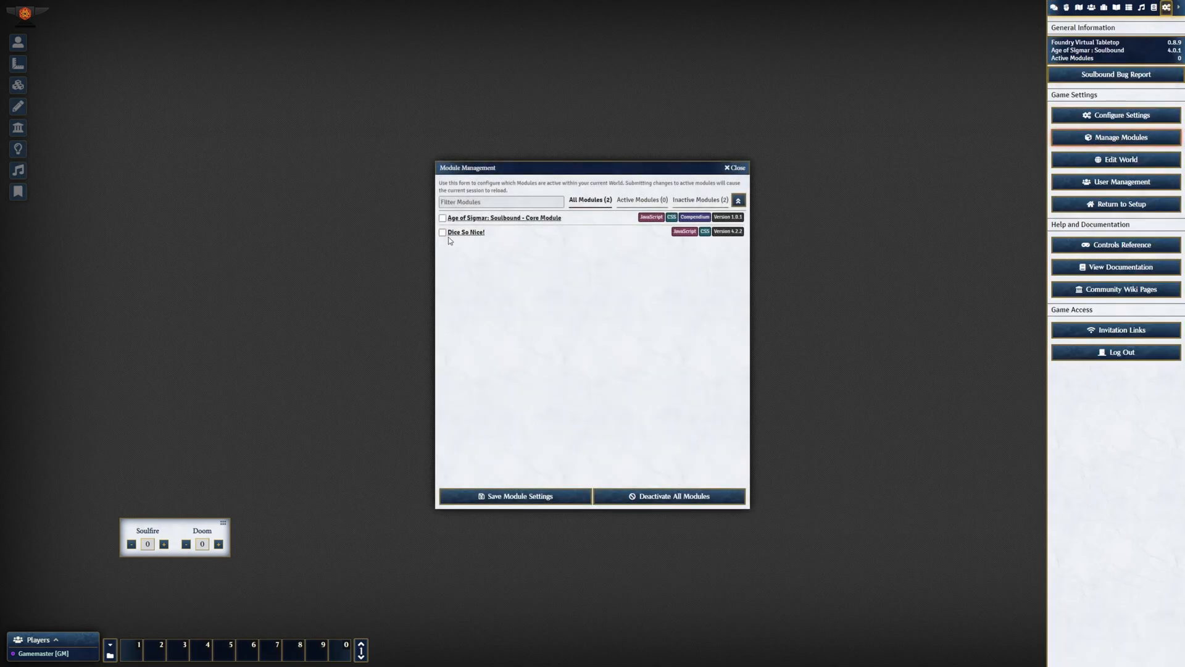
{"action": "left_click", "coordinate": [442, 218]}
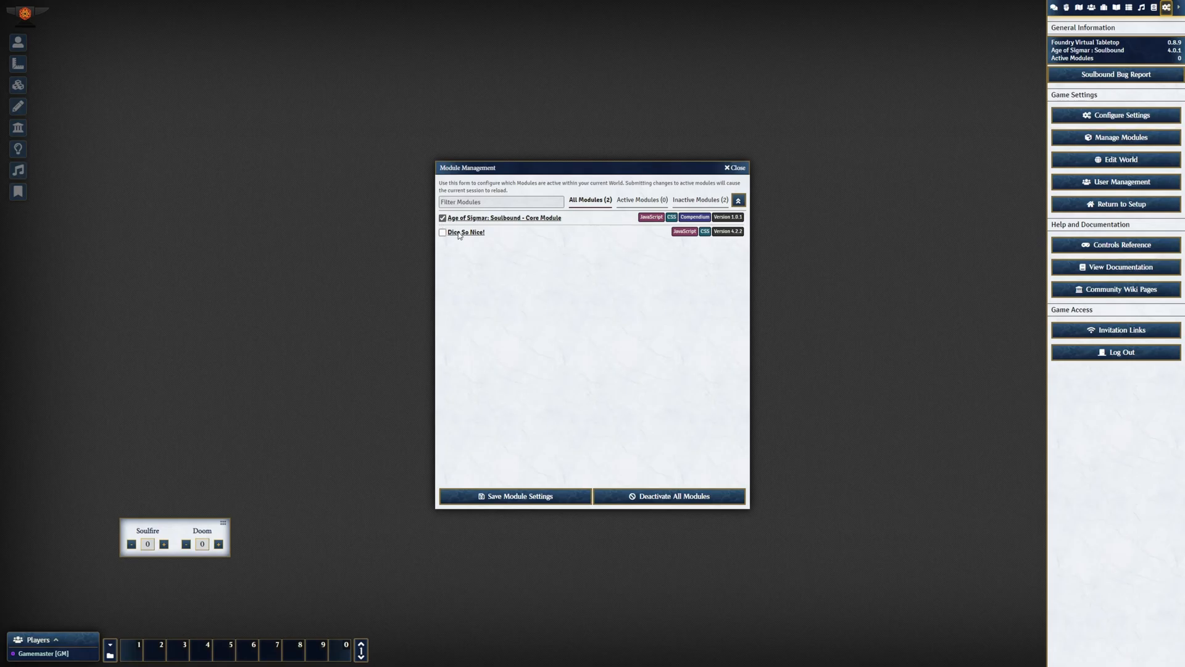
{"action": "left_click", "coordinate": [442, 233]}
{"action": "left_click", "coordinate": [518, 497]}
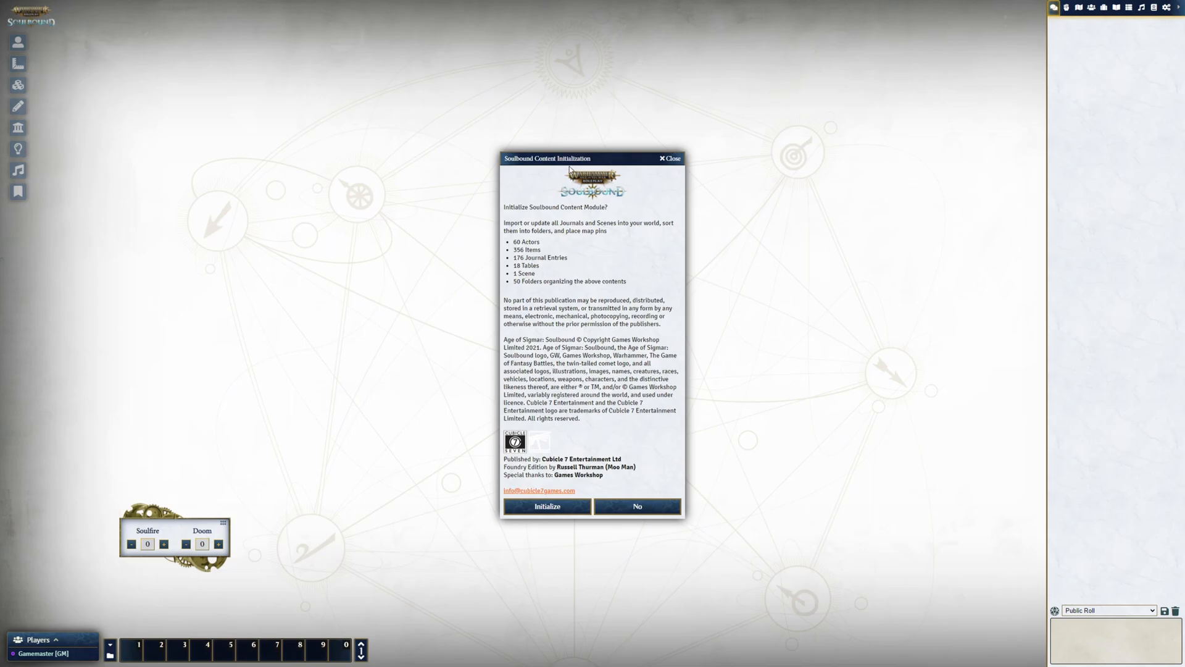
- Move the Soulbound Content Initialization dialog aside and check the world's actors, items and journal directories for content
{"action": "left_click_drag", "start_coordinate": [572, 166], "coordinate": [461, 131]}
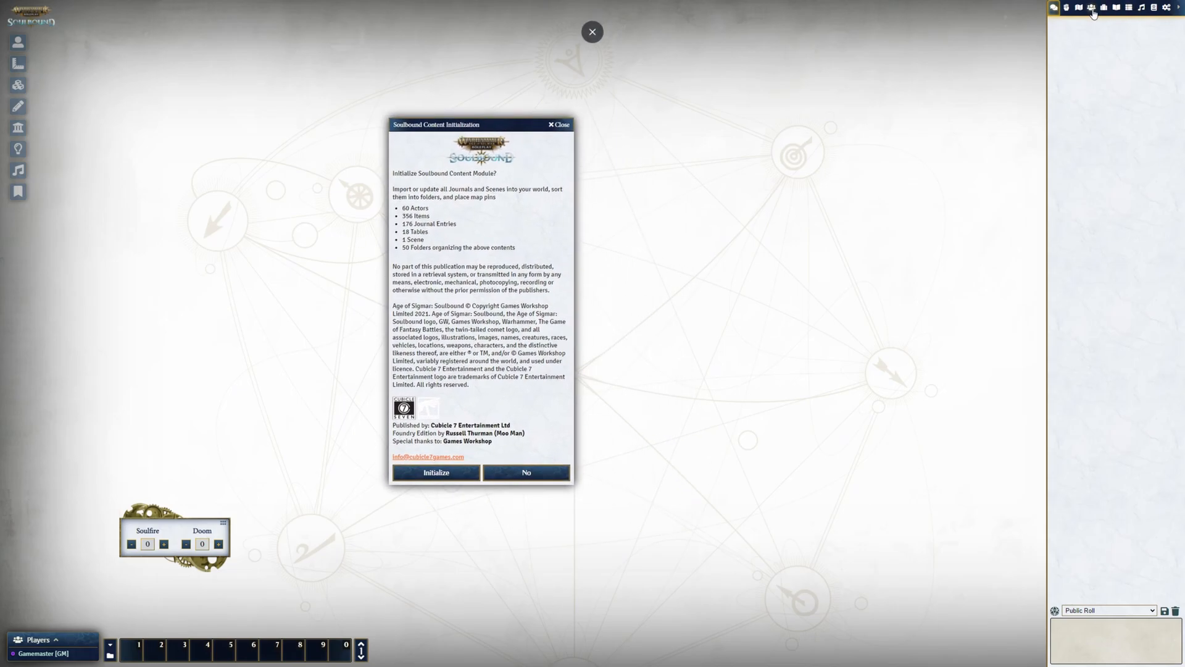
{"action": "left_click", "coordinate": [1091, 8]}
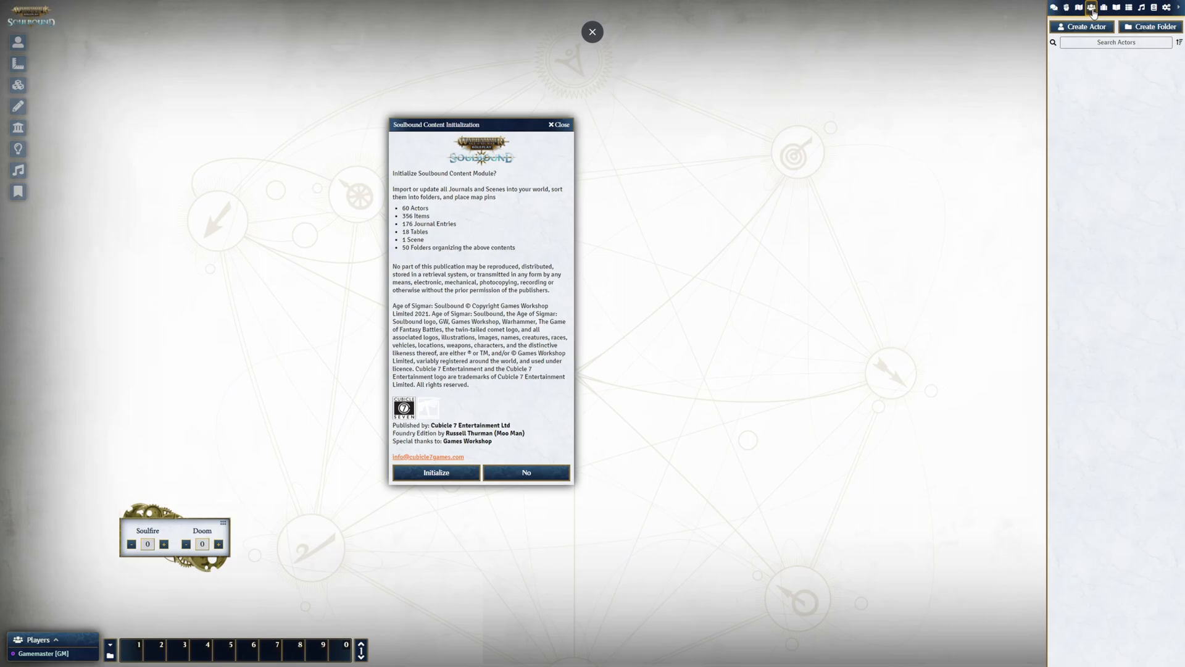
{"action": "left_click", "coordinate": [1104, 8]}
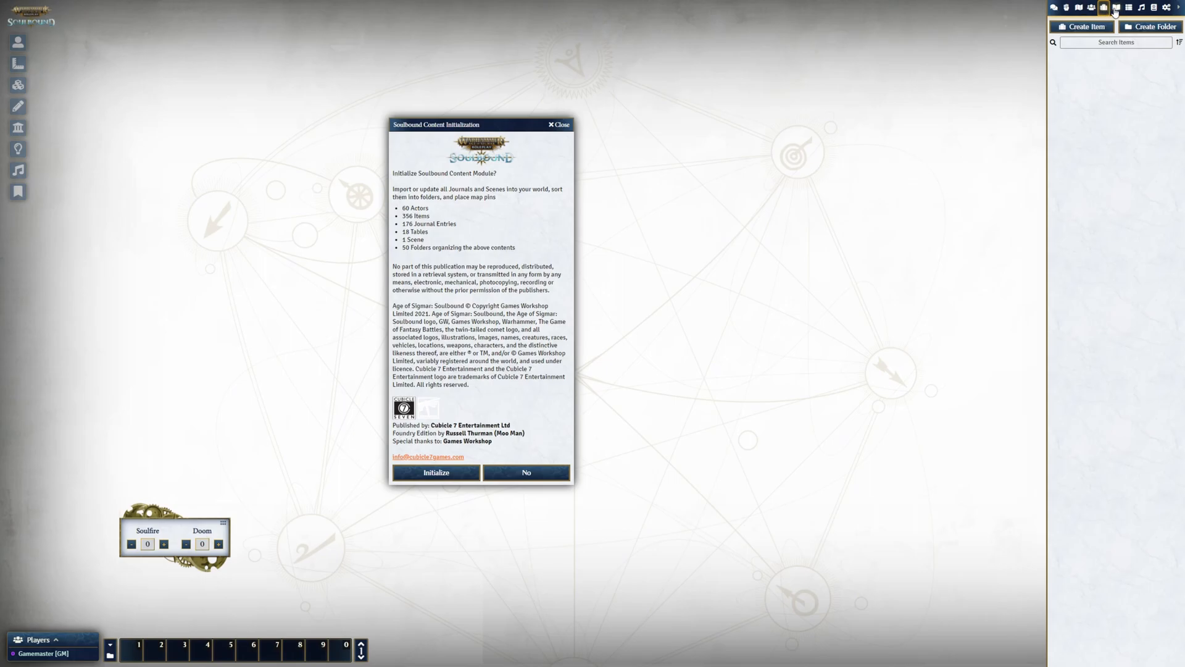
{"action": "left_click", "coordinate": [1118, 8]}
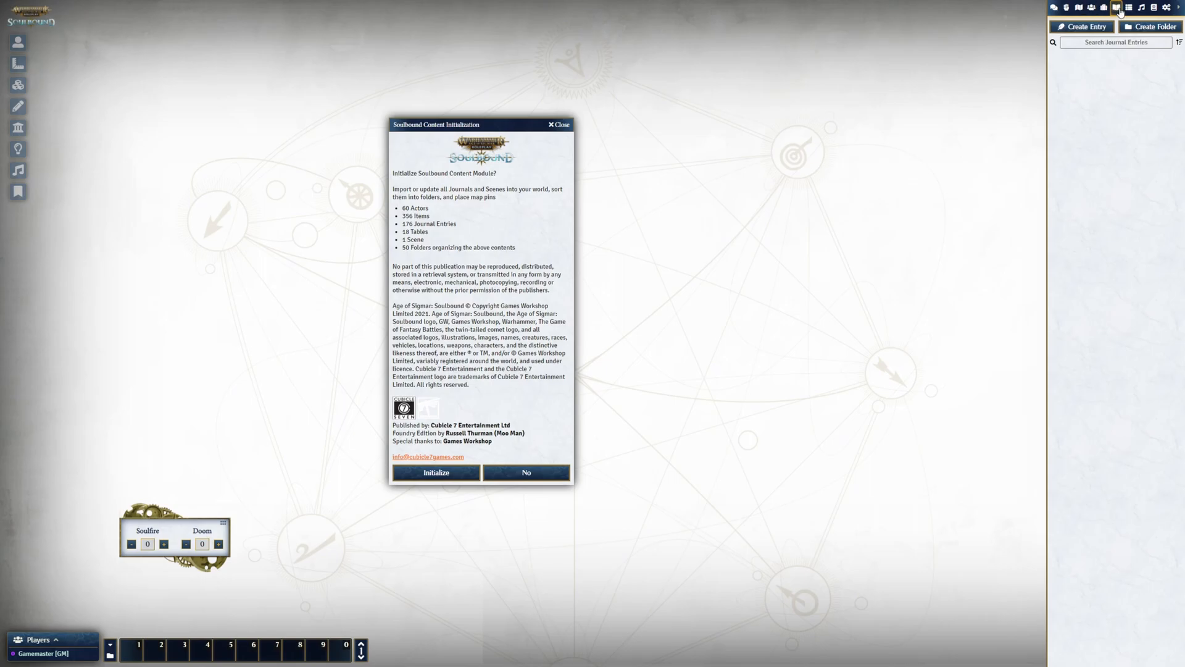
- Open the Bestiary and Spells (Core) compendiums and arrange them side by side next to the initialization dialog
{"action": "left_click", "coordinate": [1155, 8]}
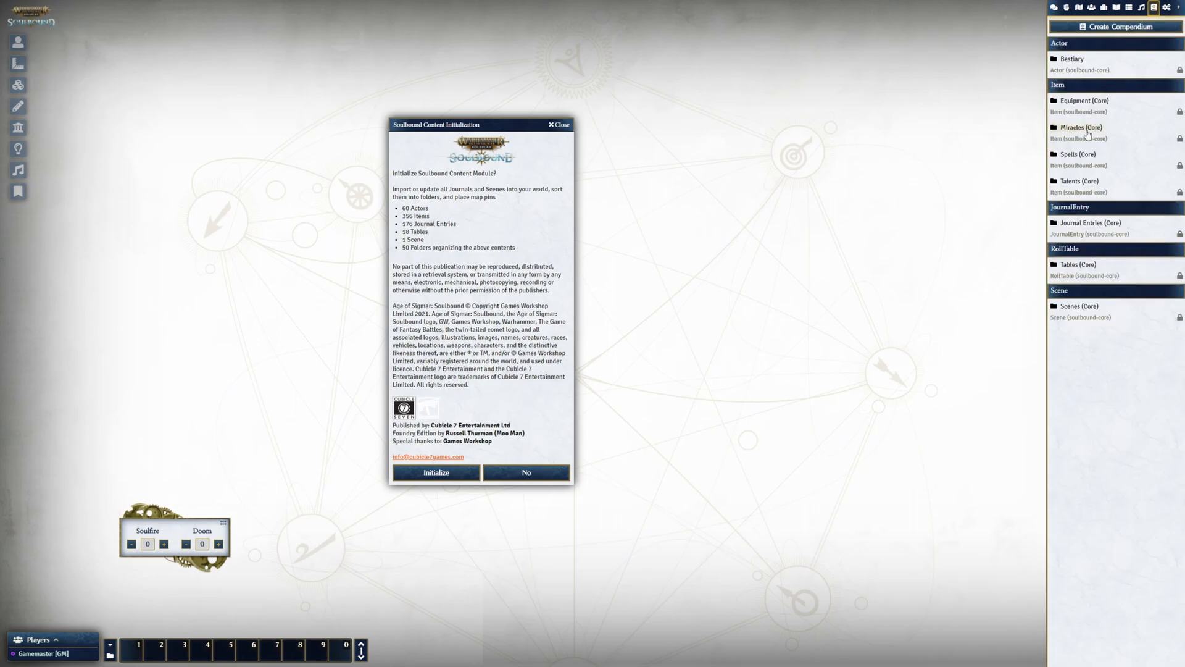
{"action": "left_click", "coordinate": [1072, 58]}
{"action": "left_click_drag", "start_coordinate": [146, 45], "coordinate": [700, 34]}
{"action": "left_click", "coordinate": [1087, 155]}
{"action": "left_click_drag", "start_coordinate": [803, 55], "coordinate": [864, 28]}
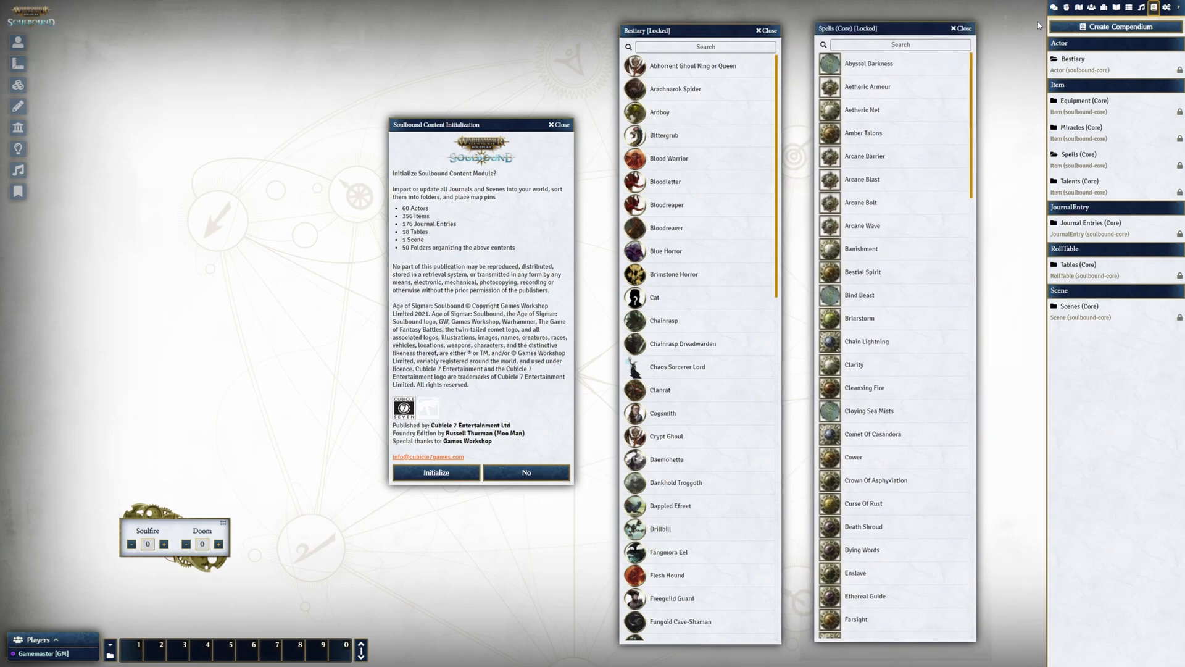
- Import the Bittergrub actor and the Aetheric Net and Arcane Bolt spells from their compendiums into the world, closing opened sheets
{"action": "left_click", "coordinate": [1091, 7]}
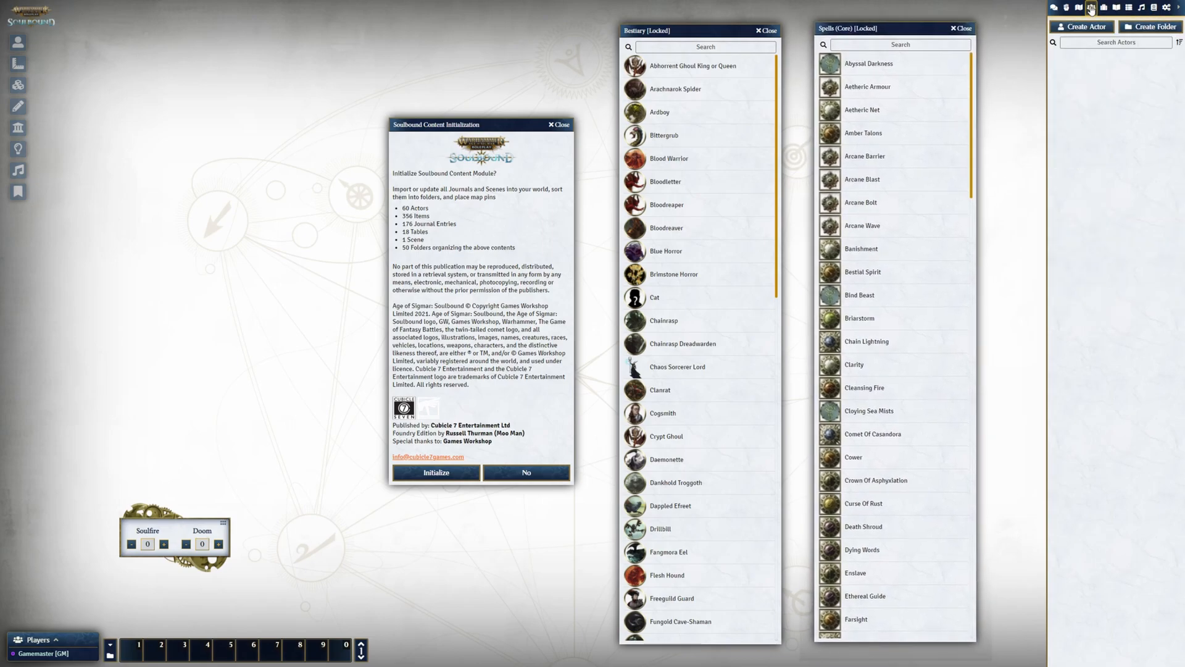
{"action": "right_click", "coordinate": [704, 134]}
{"action": "left_click", "coordinate": [676, 157]}
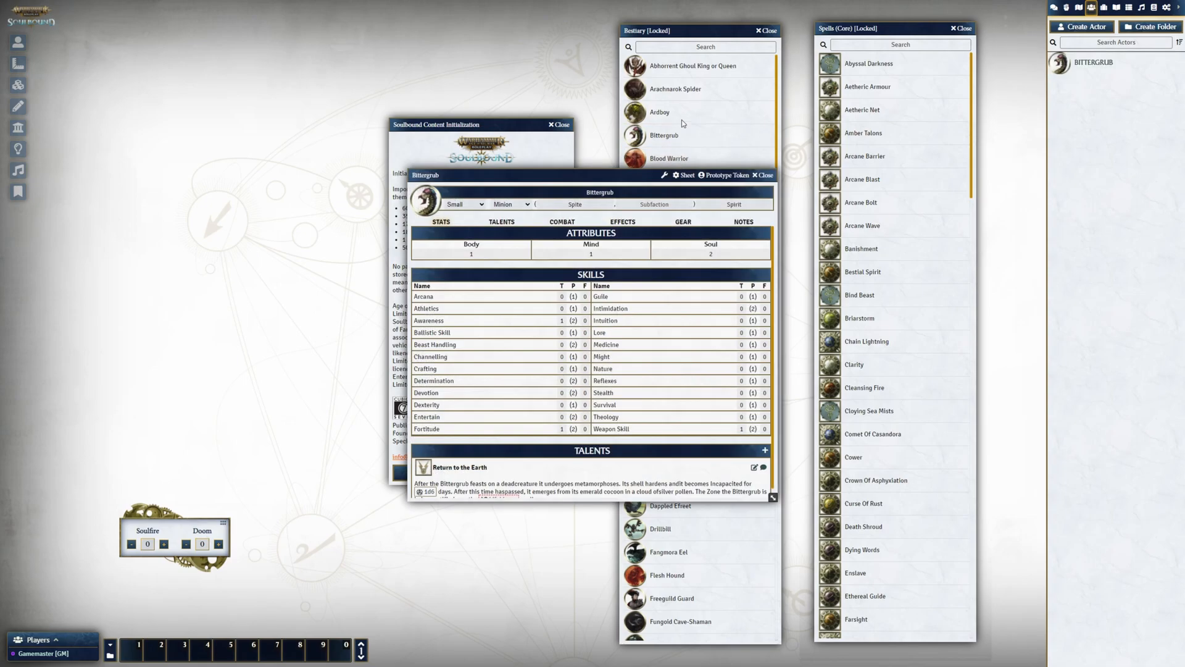
{"action": "right_click", "coordinate": [866, 119]}
{"action": "left_click", "coordinate": [861, 130]}
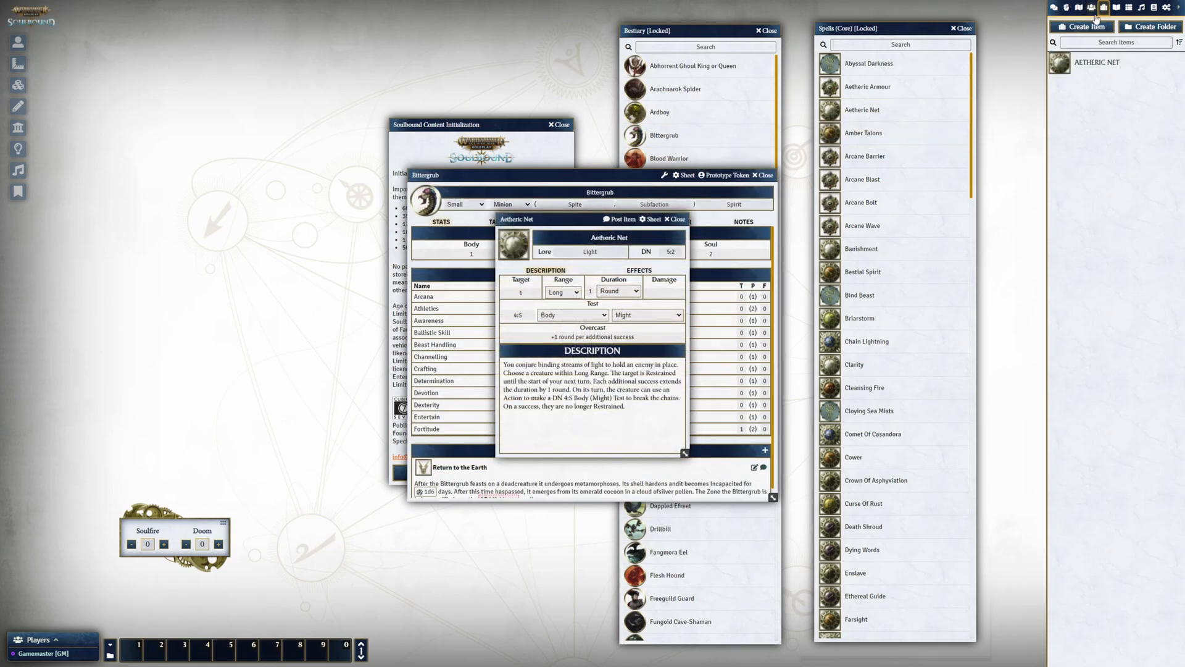
{"action": "right_click", "coordinate": [885, 201]}
{"action": "left_click", "coordinate": [886, 220]}
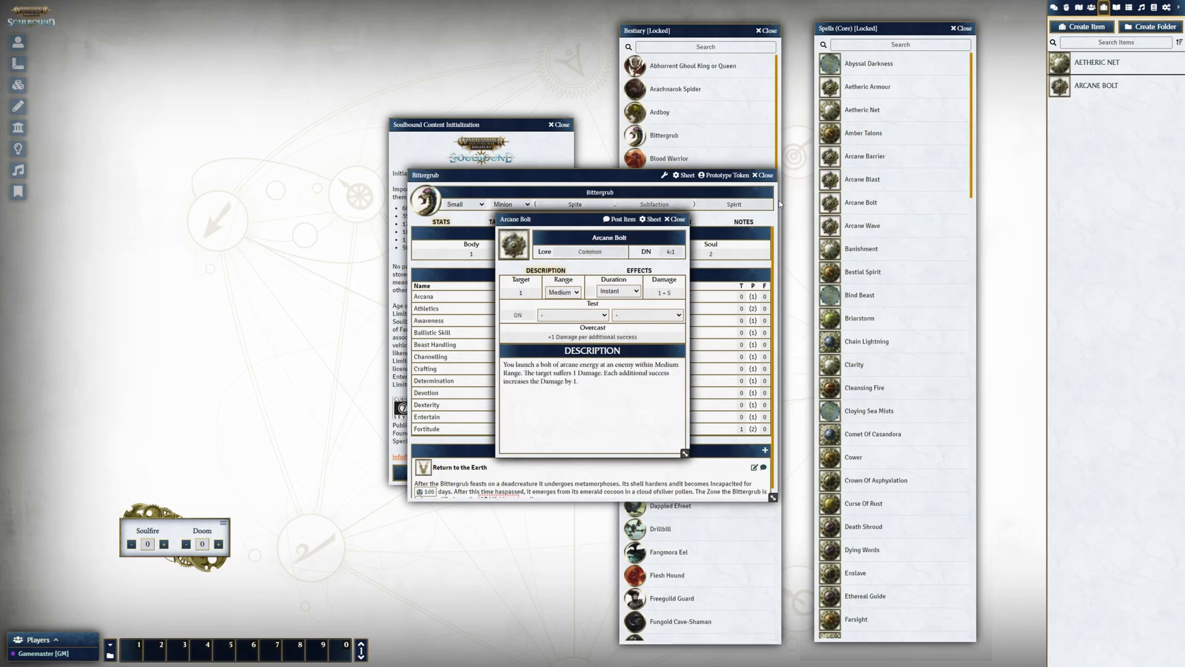
{"action": "left_click", "coordinate": [677, 219]}
{"action": "left_click", "coordinate": [763, 174]}
- Create an item folder named Spells, file the imported spells in it and close the Aetheric Net sheet
{"action": "left_click", "coordinate": [1151, 27]}
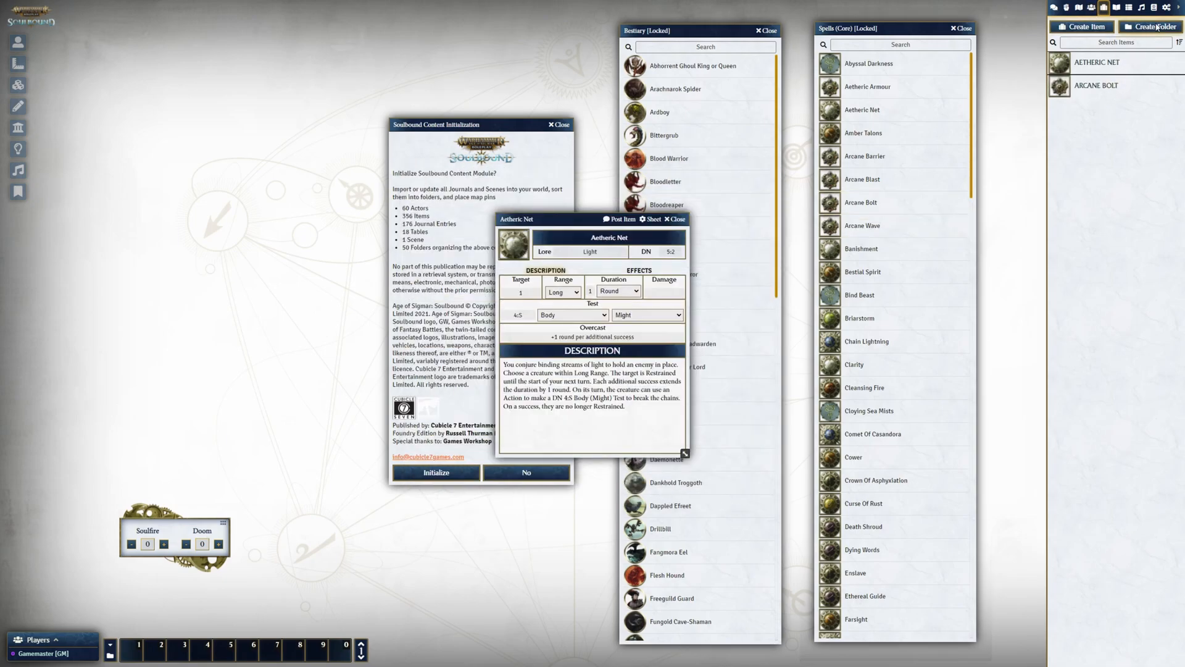
{"action": "left_click", "coordinate": [988, 42]}
{"action": "type", "text": "Spells"}
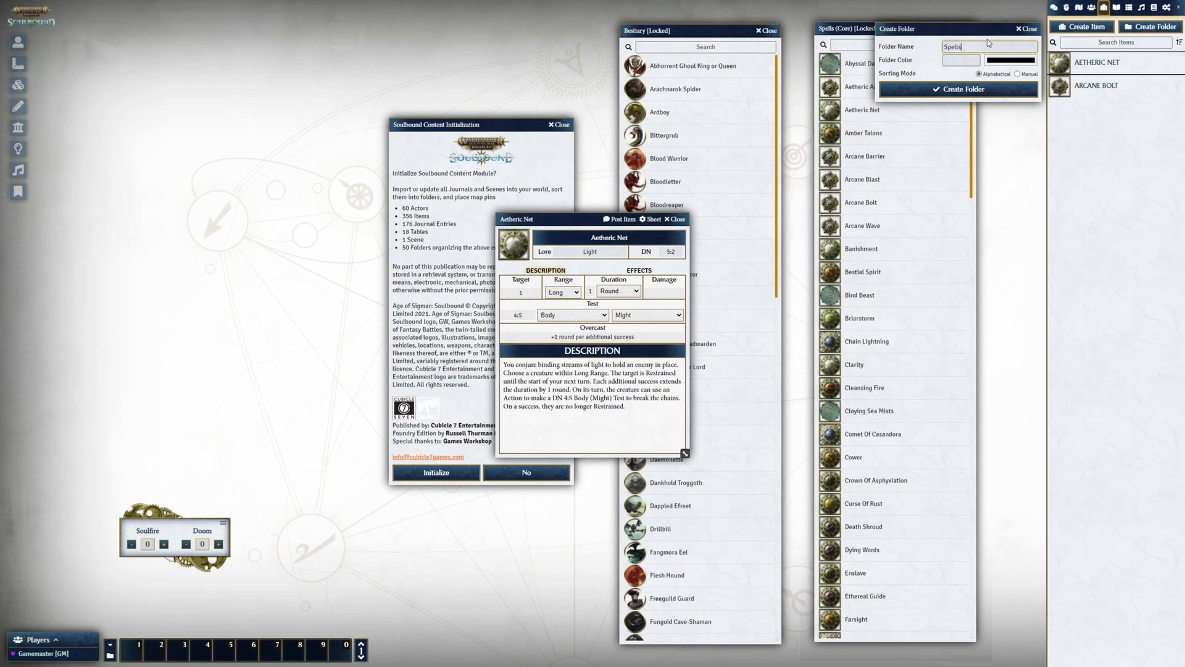
{"action": "key", "text": "Return"}
{"action": "left_click_drag", "start_coordinate": [1118, 85], "coordinate": [1114, 61]}
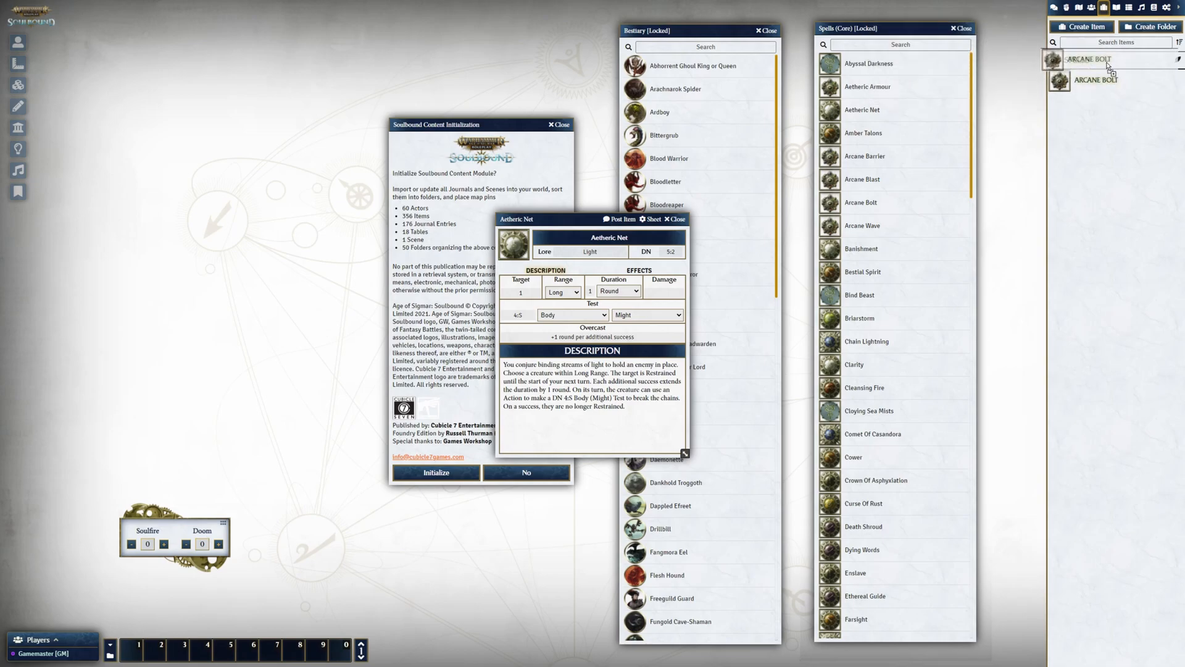
{"action": "left_click", "coordinate": [1095, 61]}
{"action": "left_click", "coordinate": [677, 219]}
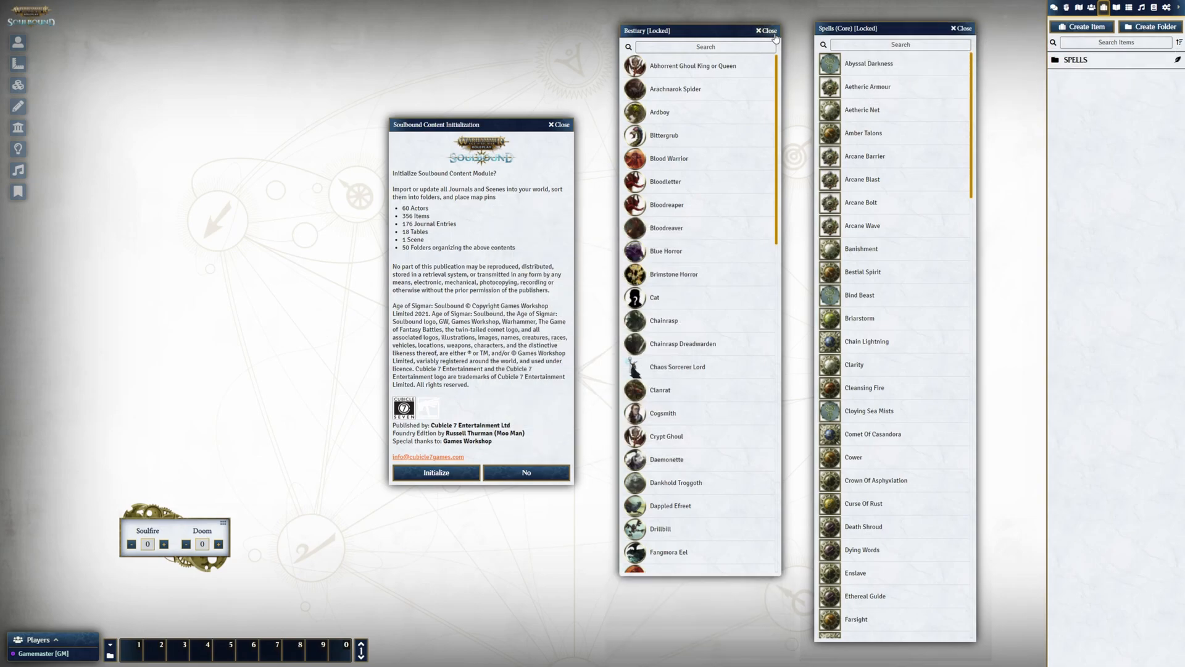
- Close both compendium windows and remove the Spells folder from the items directory
{"action": "left_click", "coordinate": [767, 30]}
{"action": "left_click", "coordinate": [963, 28]}
{"action": "left_click_drag", "start_coordinate": [467, 131], "coordinate": [636, 116]}
{"action": "right_click", "coordinate": [1092, 62]}
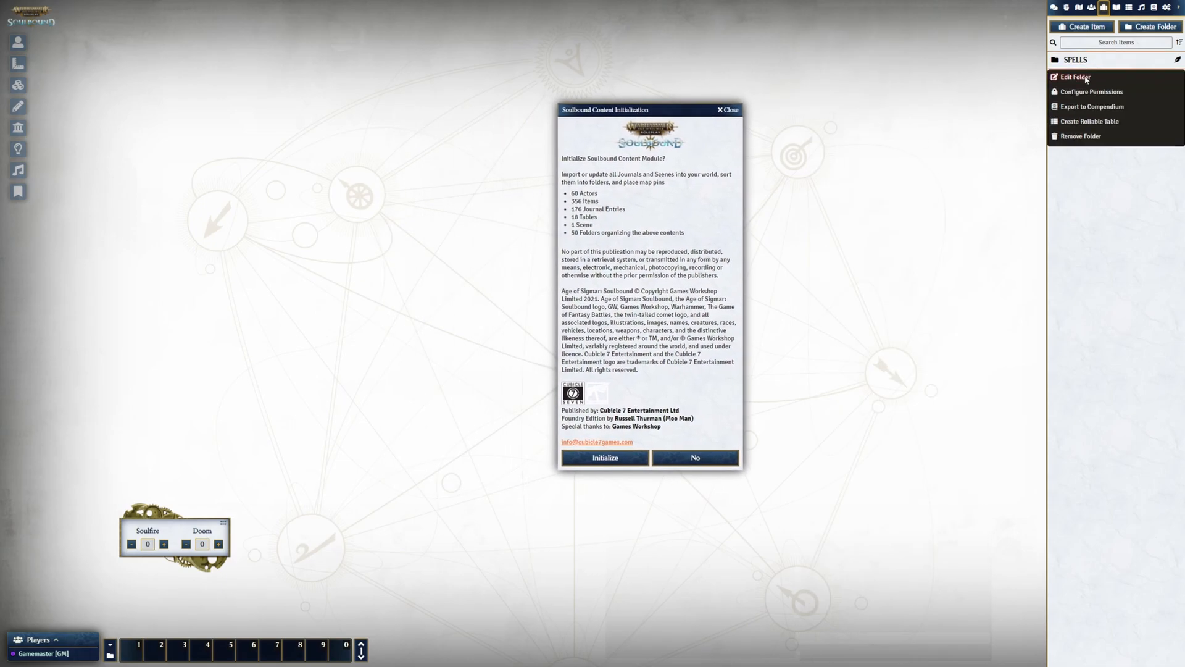
{"action": "left_click", "coordinate": [1080, 137]}
{"action": "left_click", "coordinate": [898, 114]}
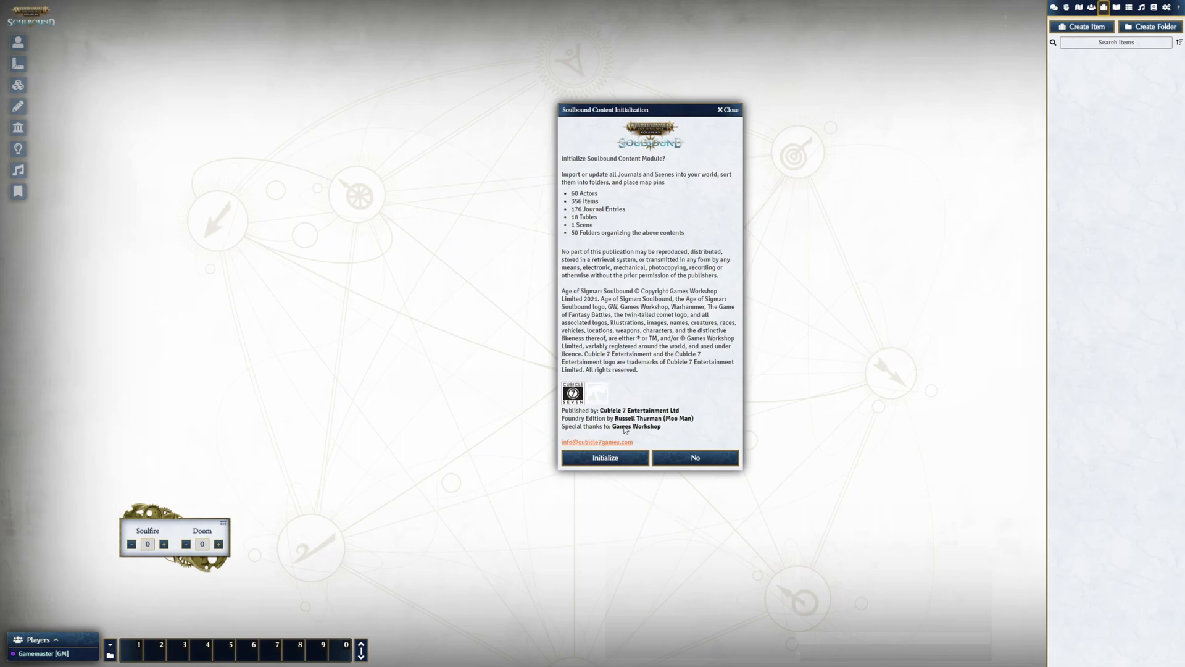
- Initialize the Soulbound core module content and expand the imported Core Rulebook, Equipment and Miracles item folders
{"action": "left_click", "coordinate": [605, 459]}
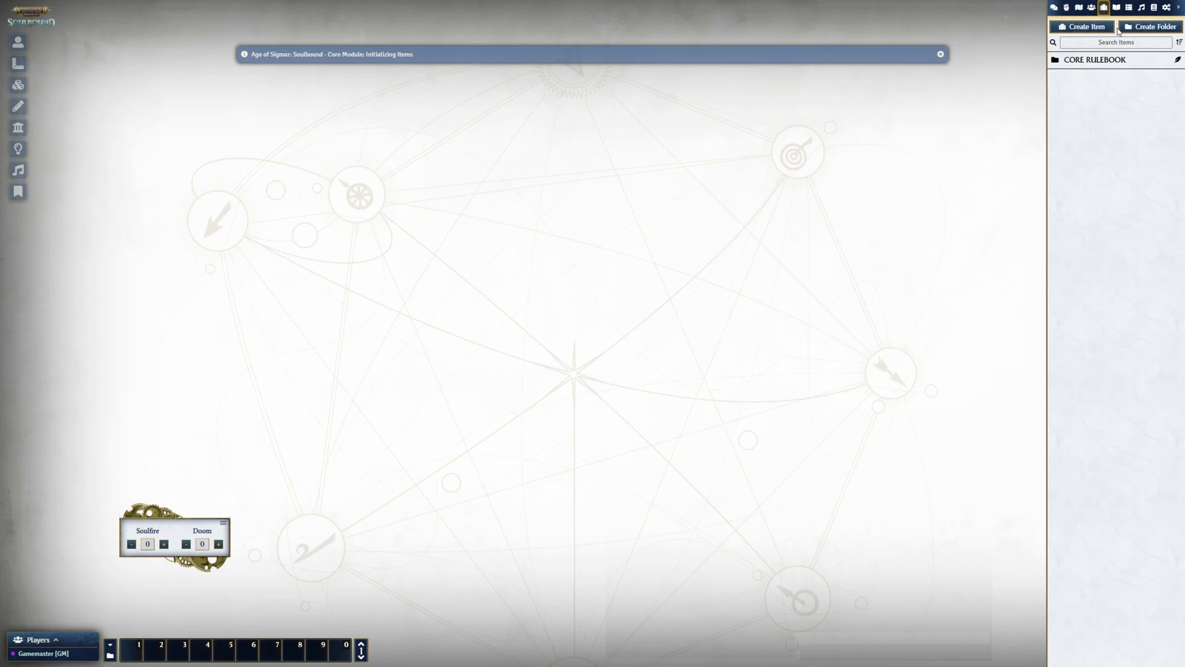
{"action": "left_click", "coordinate": [1082, 62]}
{"action": "left_click", "coordinate": [1104, 94]}
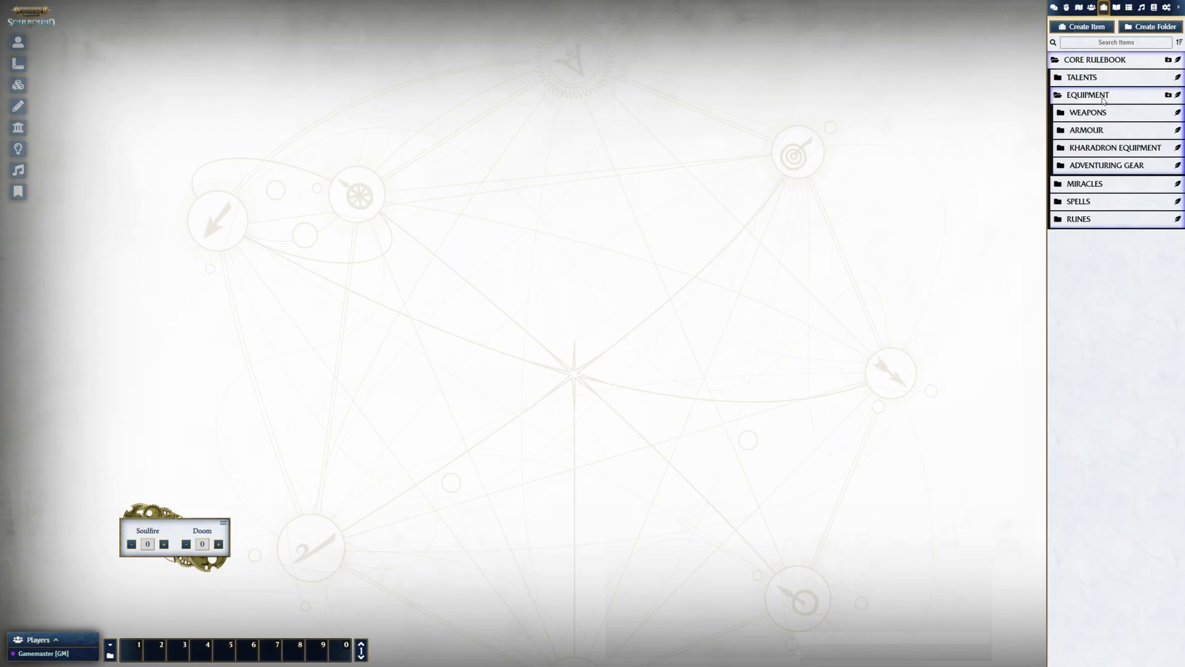
{"action": "left_click", "coordinate": [1089, 184]}
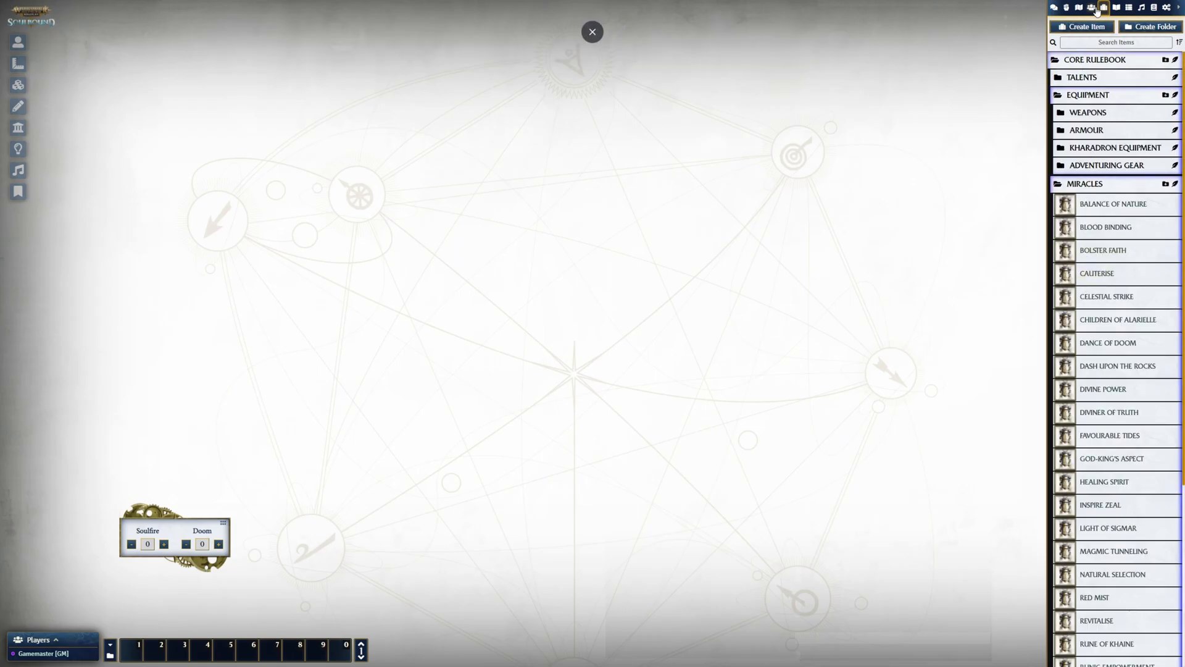
- Expand the Core Rulebook journal folder and view its Skills and Talents and Rules entries
{"action": "left_click", "coordinate": [1091, 7]}
{"action": "left_click", "coordinate": [1116, 7]}
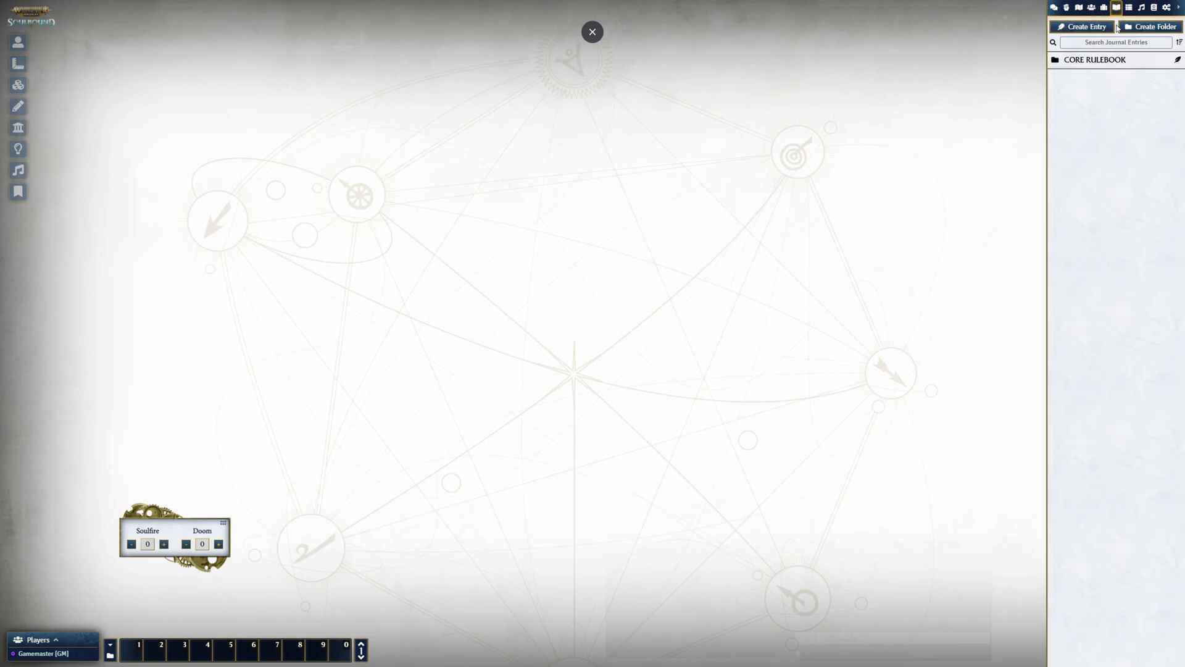
{"action": "left_click", "coordinate": [1105, 60]}
{"action": "left_click", "coordinate": [1098, 113]}
{"action": "left_click", "coordinate": [1078, 210]}
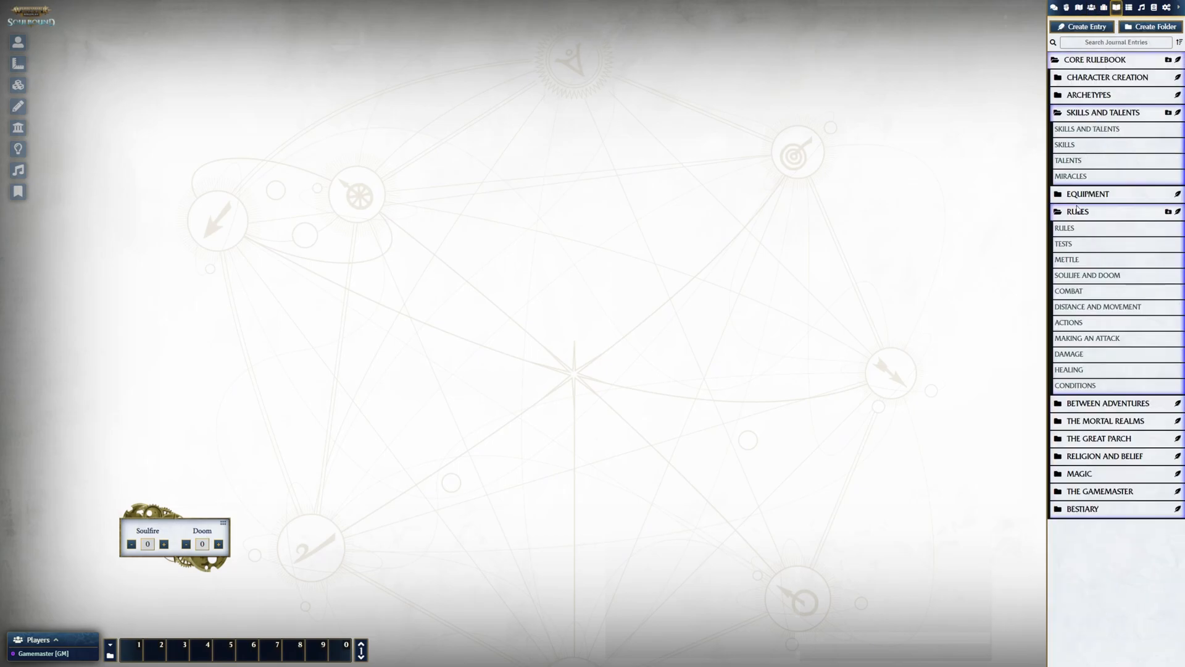
- Look through the creatures in the Bestiary actor folder and collapse the folder
{"action": "left_click", "coordinate": [1090, 8]}
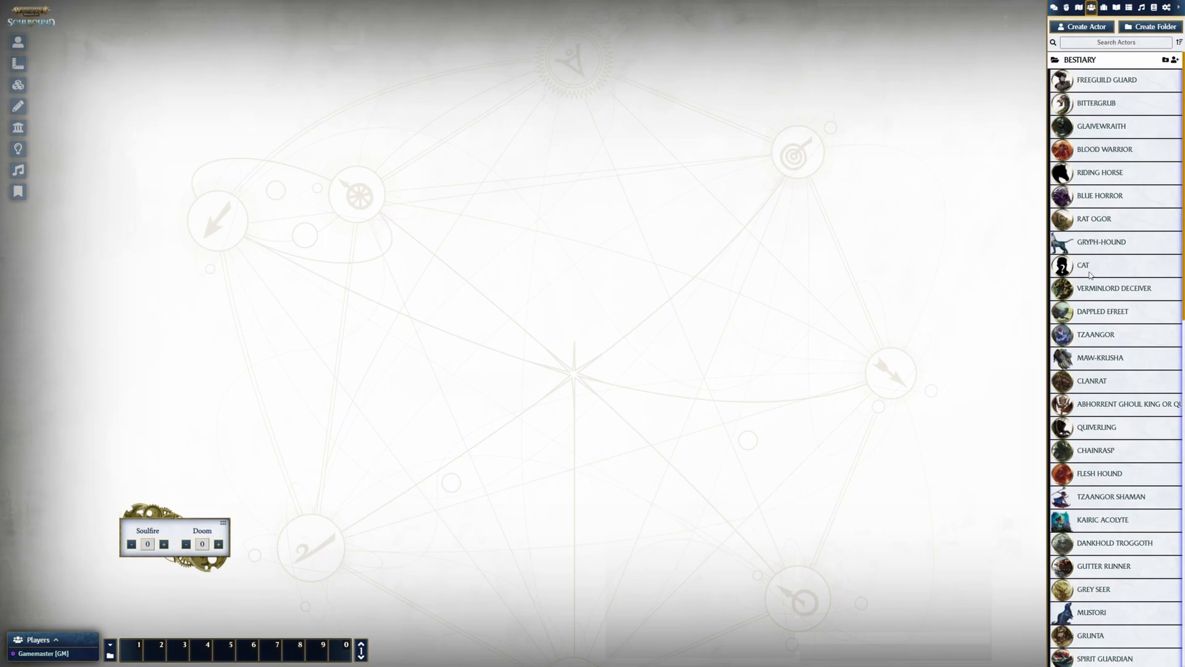
{"action": "scroll", "coordinate": [1098, 262], "scroll_direction": "down", "scroll_amount": 7}
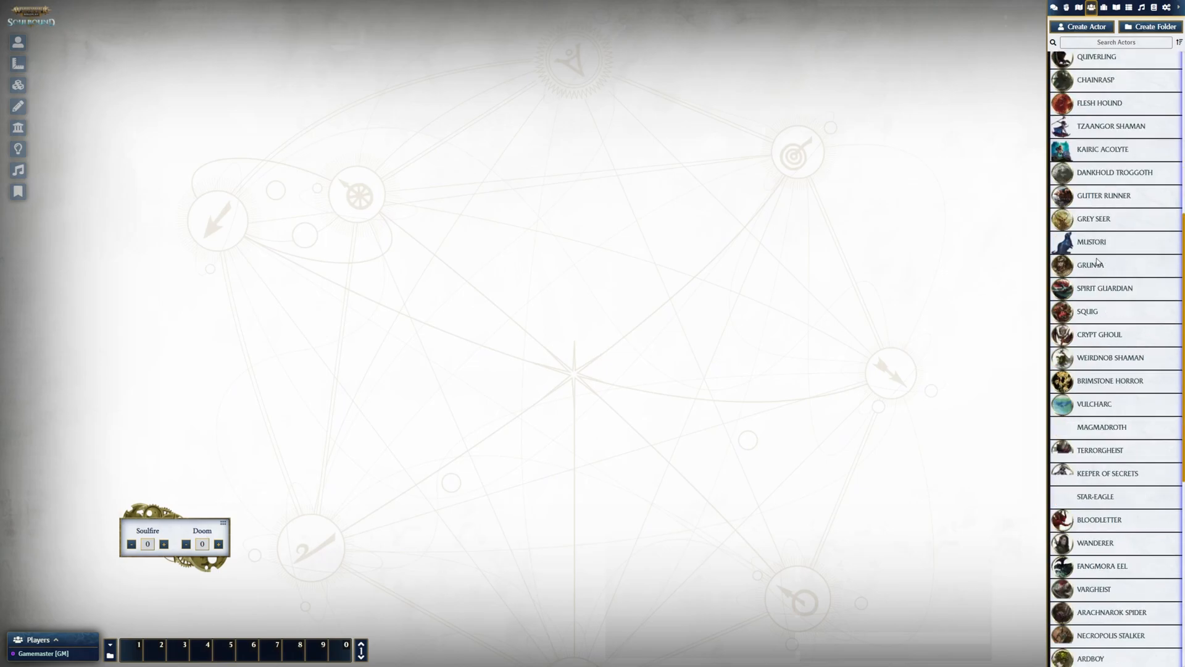
{"action": "scroll", "coordinate": [1184, 326], "scroll_direction": "down", "scroll_amount": 1}
{"action": "left_click_drag", "start_coordinate": [1184, 326], "coordinate": [1184, 89]}
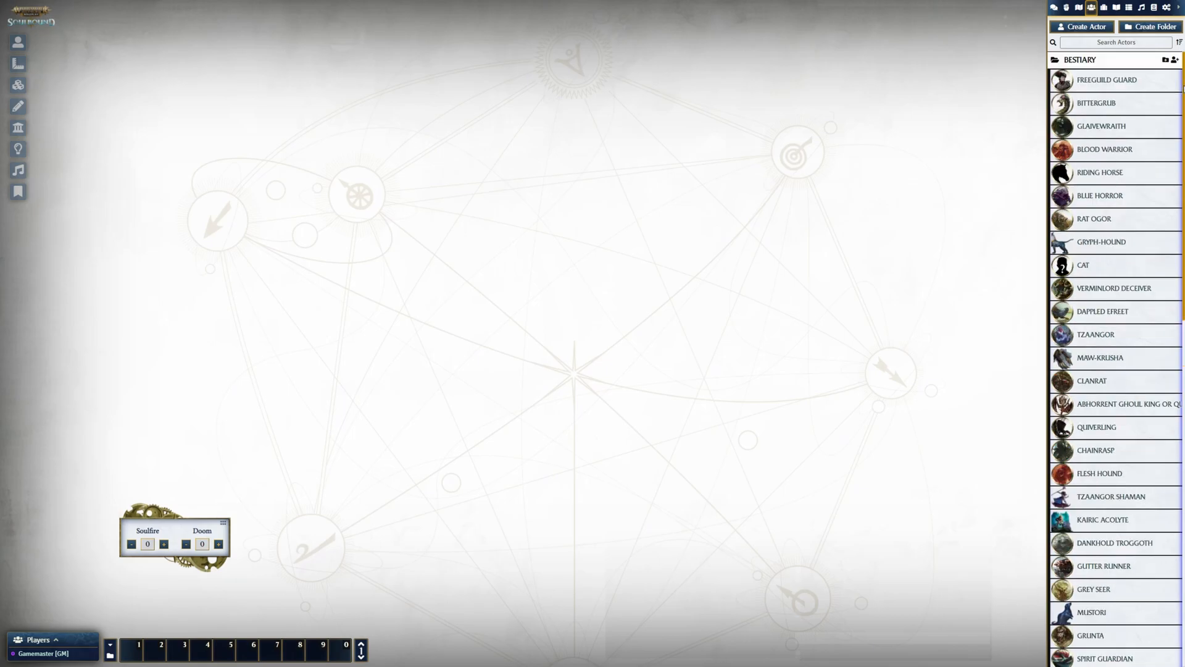
{"action": "left_click", "coordinate": [1107, 61]}
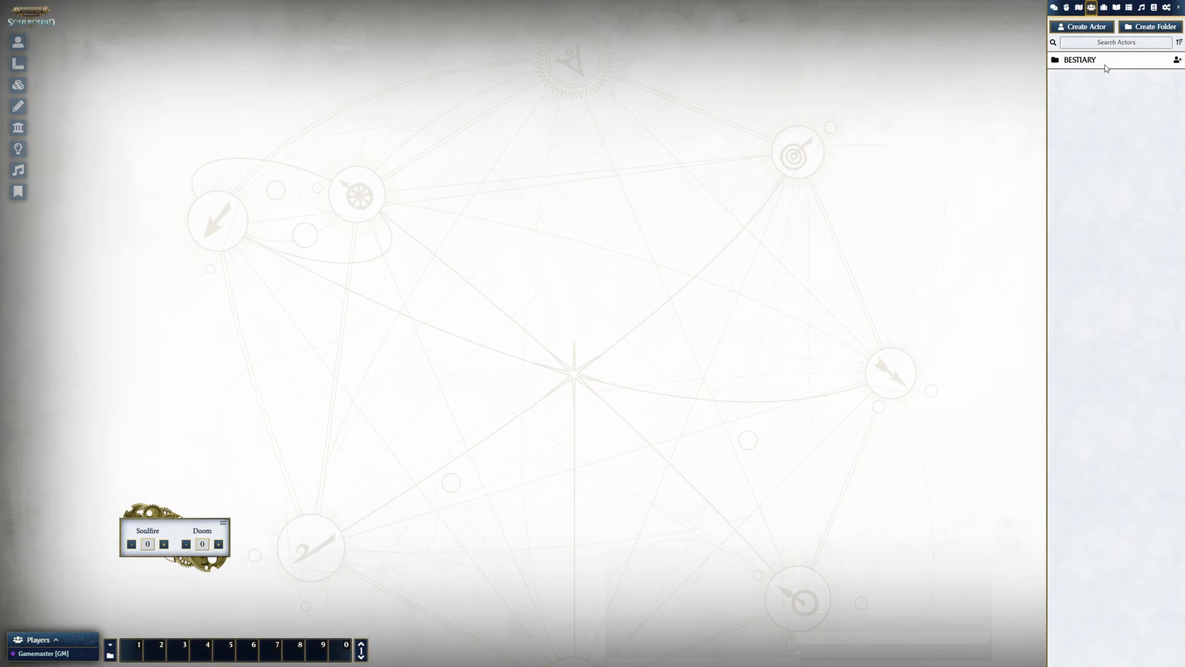
- Open the Soulbound Content Setup from the core module's settings and close the game settings window
{"action": "left_click", "coordinate": [1167, 7]}
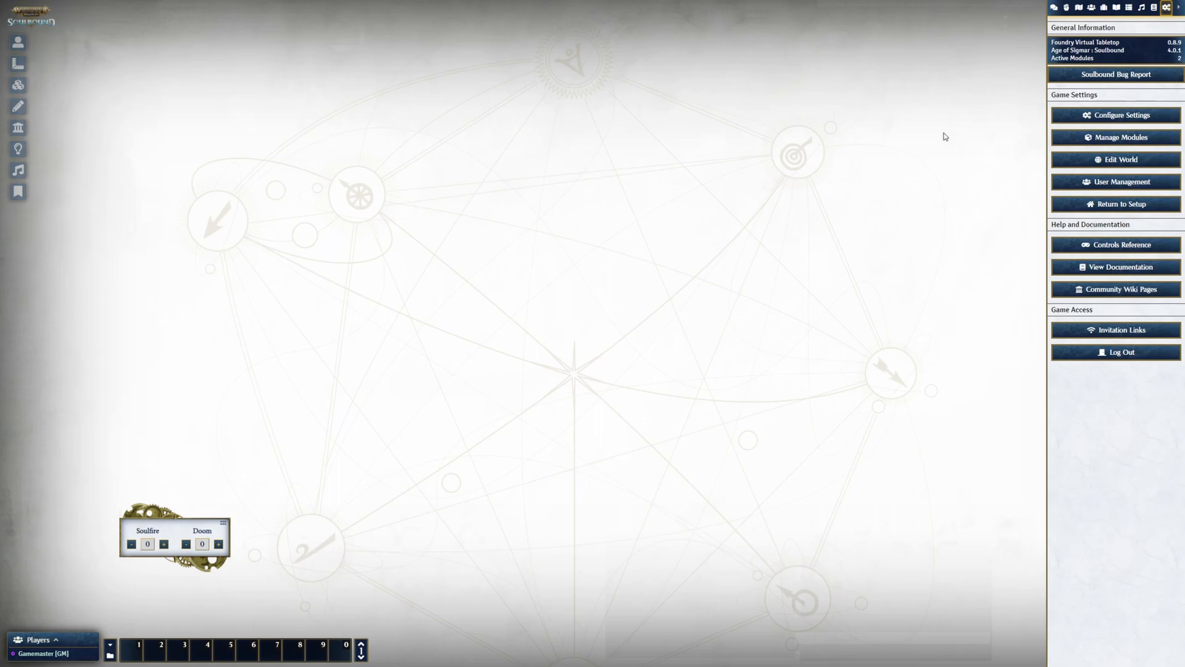
{"action": "left_click", "coordinate": [1086, 116]}
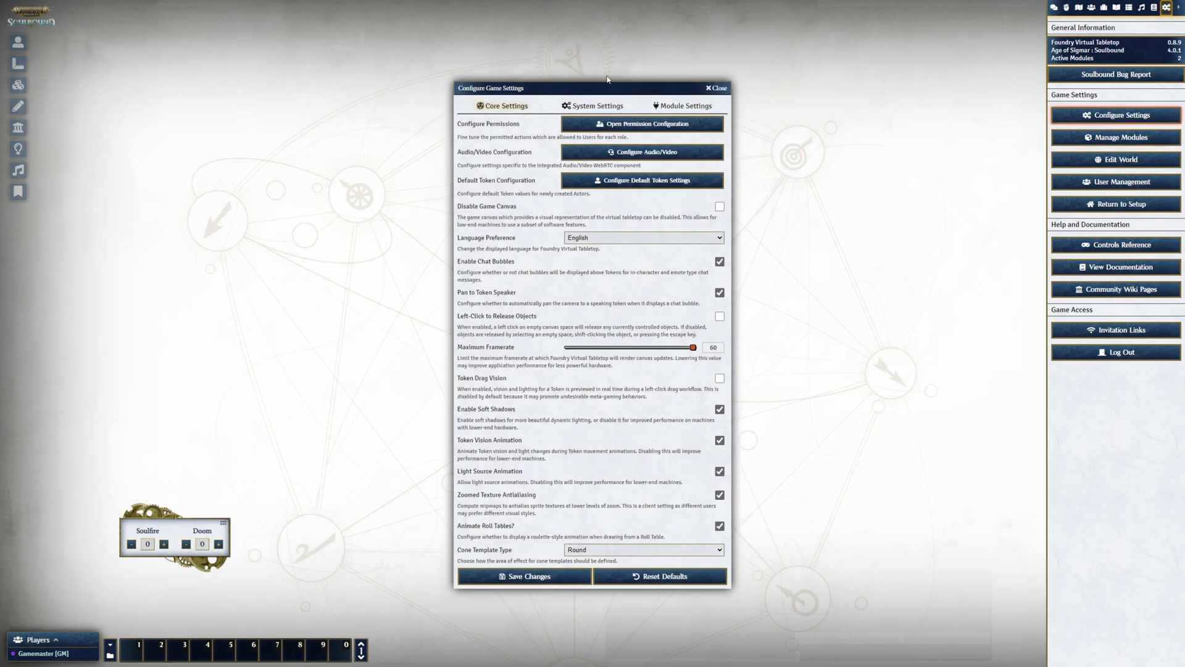
{"action": "left_click", "coordinate": [695, 110]}
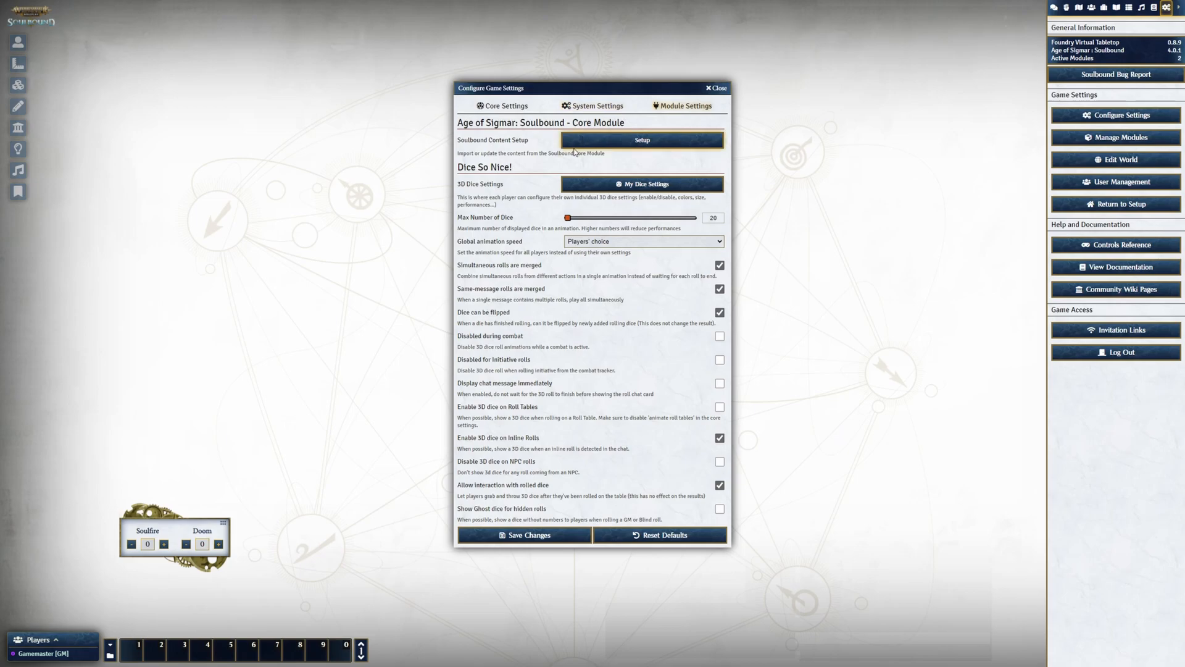
{"action": "left_click", "coordinate": [642, 140]}
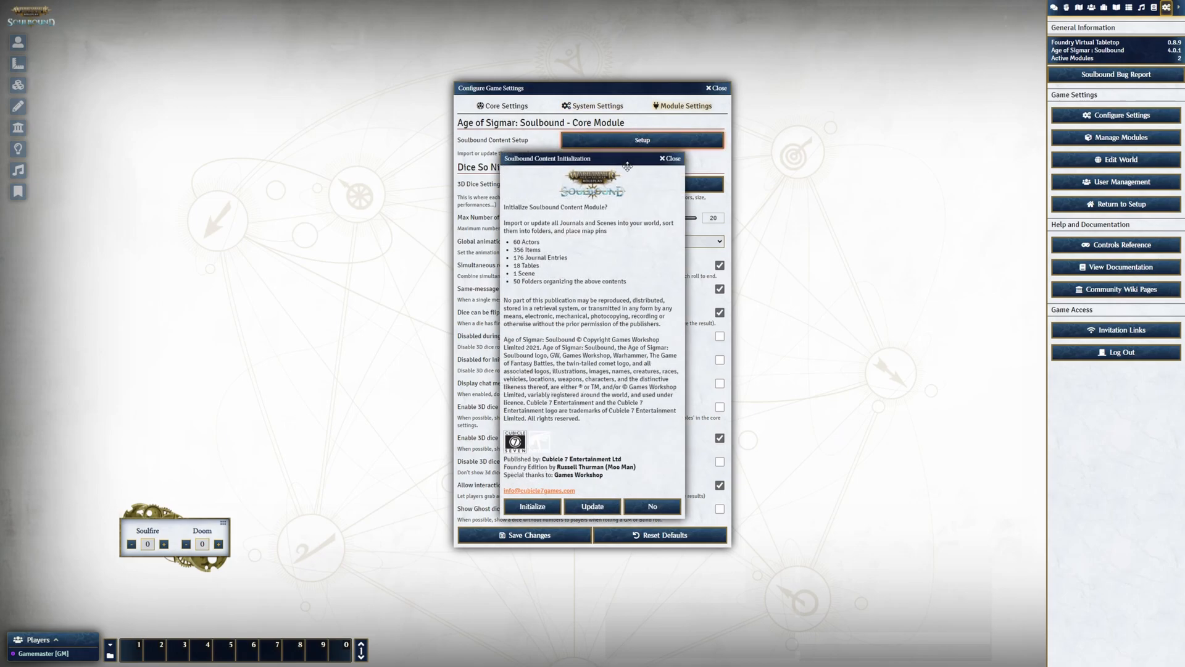
{"action": "left_click_drag", "start_coordinate": [611, 155], "coordinate": [557, 128]}
{"action": "left_click", "coordinate": [715, 90]}
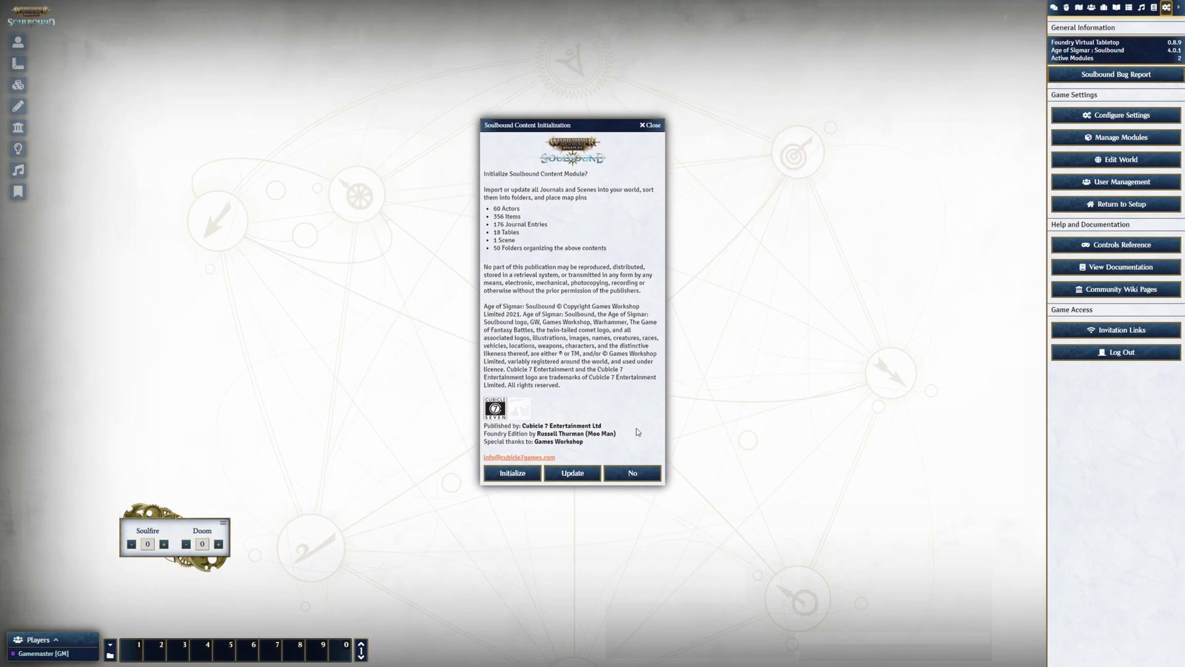
- Review the core module content's update and overwrite options, check the actors directory, and dismiss the dialog without updating
{"action": "left_click", "coordinate": [571, 474]}
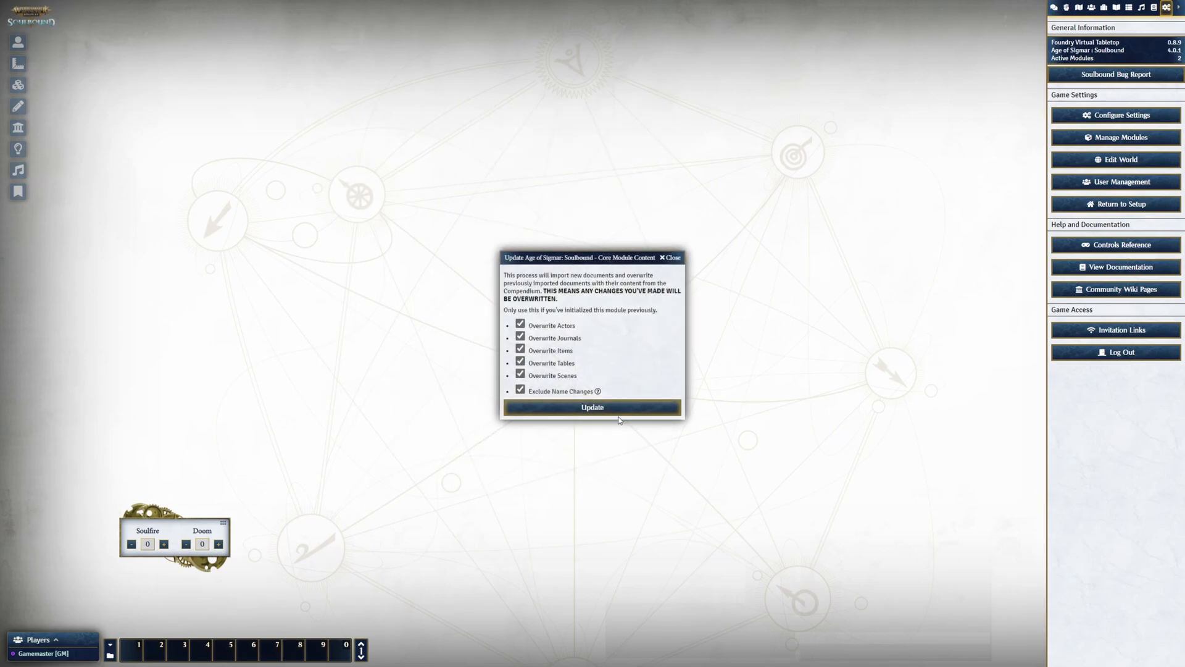
{"action": "left_click_drag", "start_coordinate": [536, 262], "coordinate": [498, 206]}
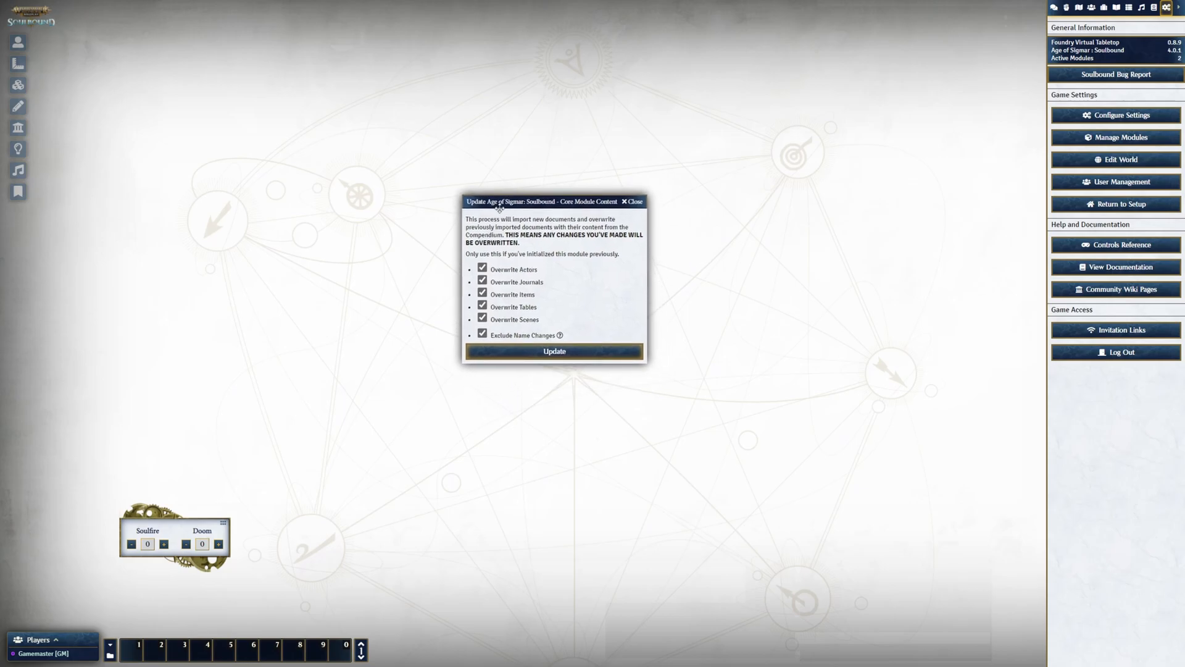
{"action": "left_click", "coordinate": [1091, 8]}
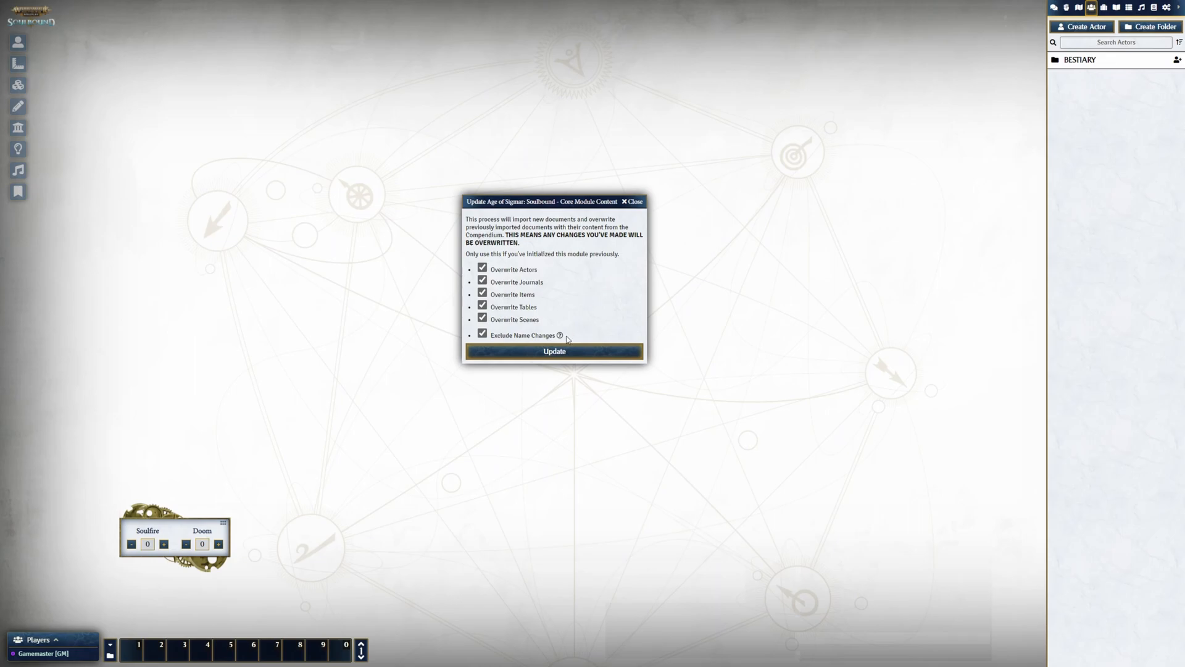
{"action": "left_click", "coordinate": [640, 202]}
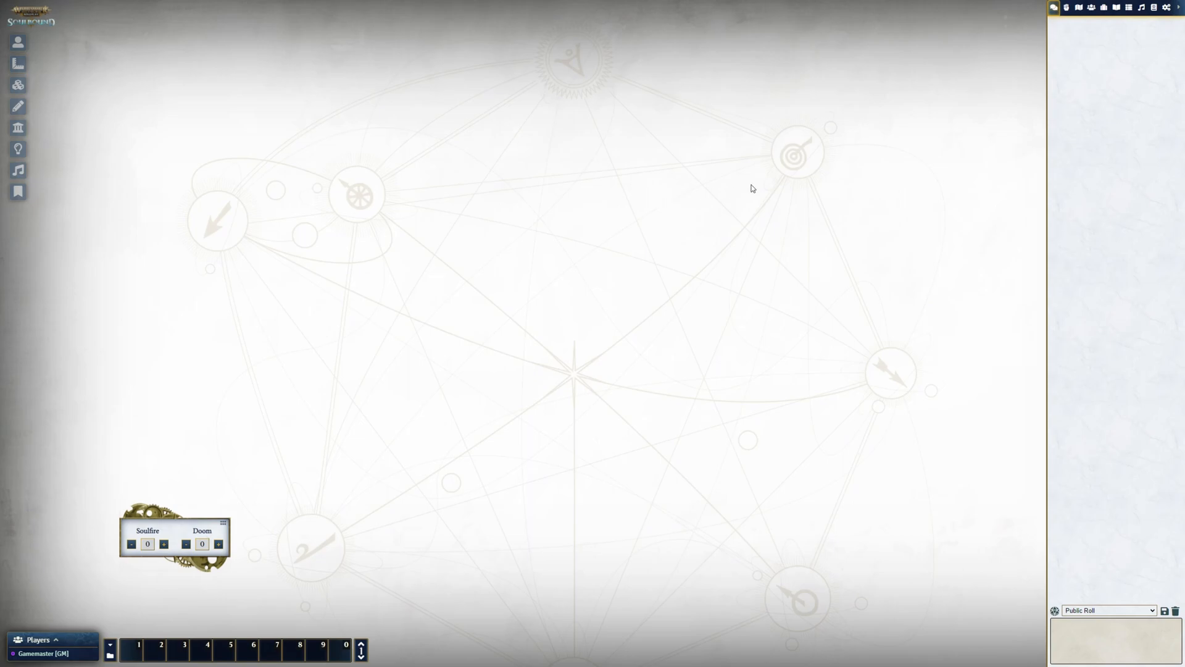
- Load The Great Parch scene from the scenes directory onto the canvas
{"action": "left_click", "coordinate": [1079, 8]}
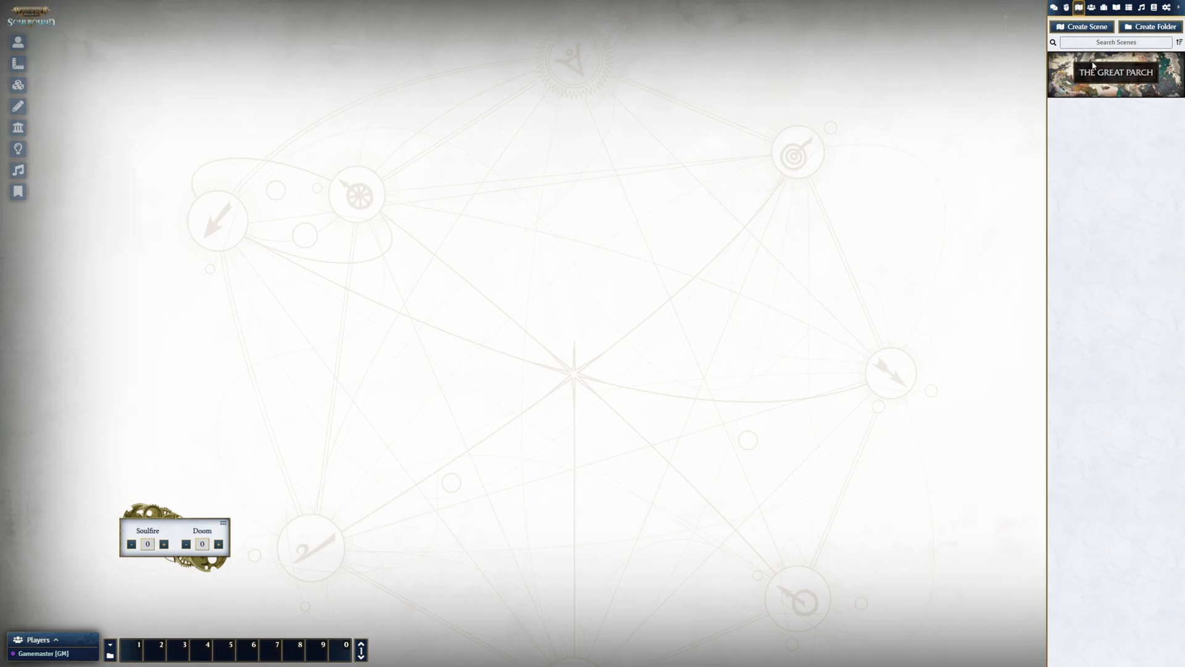
{"action": "right_click", "coordinate": [1101, 83]}
{"action": "left_click", "coordinate": [1077, 105]}
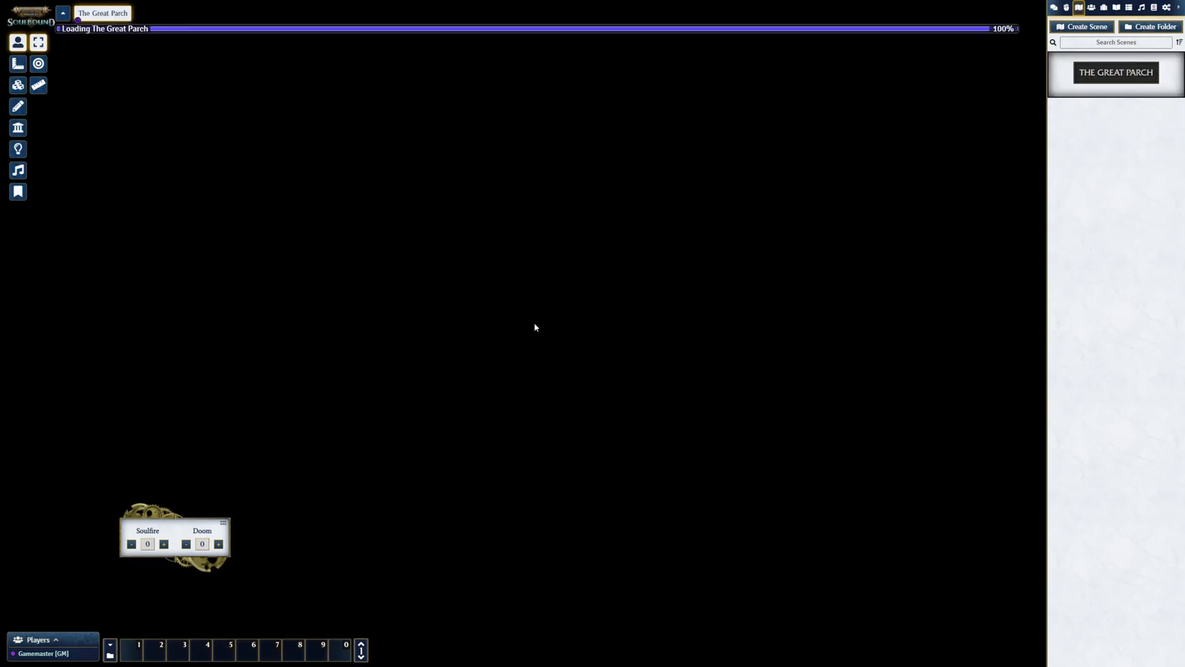
- Examine The Great Parch map from the Polychromatic Sea across to the Heartblood Sea and The Eye
{"action": "scroll", "coordinate": [528, 338], "scroll_direction": "up", "scroll_amount": 5}
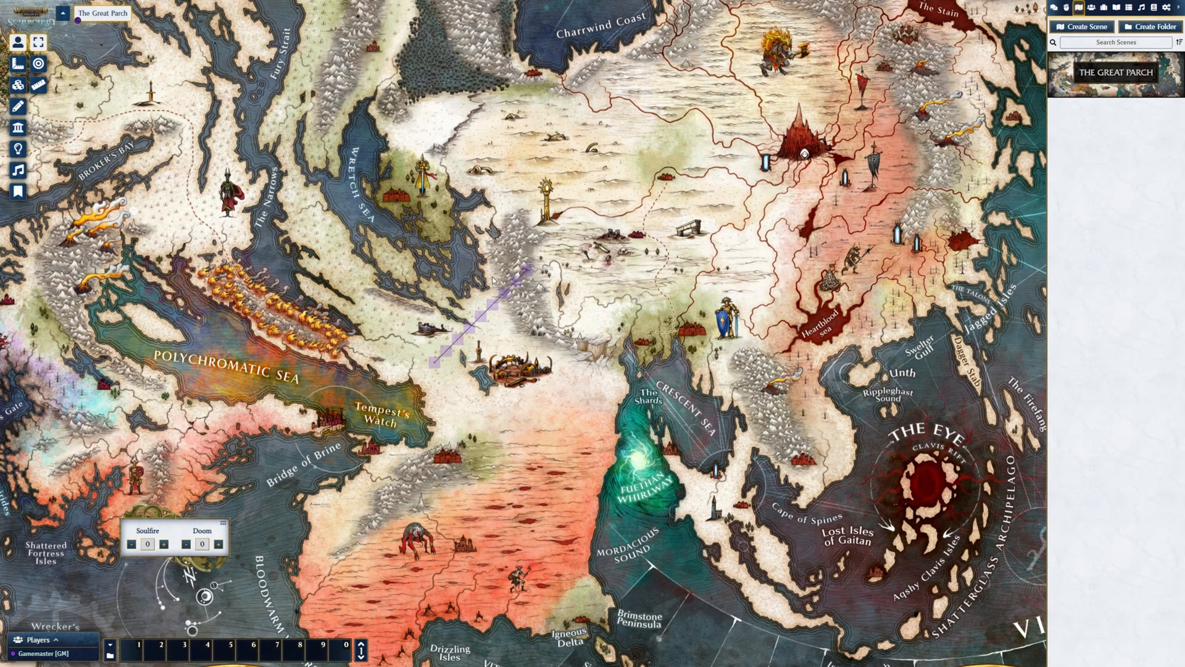
{"action": "scroll", "coordinate": [376, 307], "scroll_direction": "up", "scroll_amount": 1}
{"action": "left_click_drag", "start_coordinate": [376, 307], "coordinate": [537, 340]}
{"action": "scroll", "coordinate": [537, 341], "scroll_direction": "up", "scroll_amount": 4}
{"action": "left_click_drag", "start_coordinate": [162, 203], "coordinate": [373, 218]}
{"action": "left_click_drag", "start_coordinate": [501, 271], "coordinate": [510, 349]}
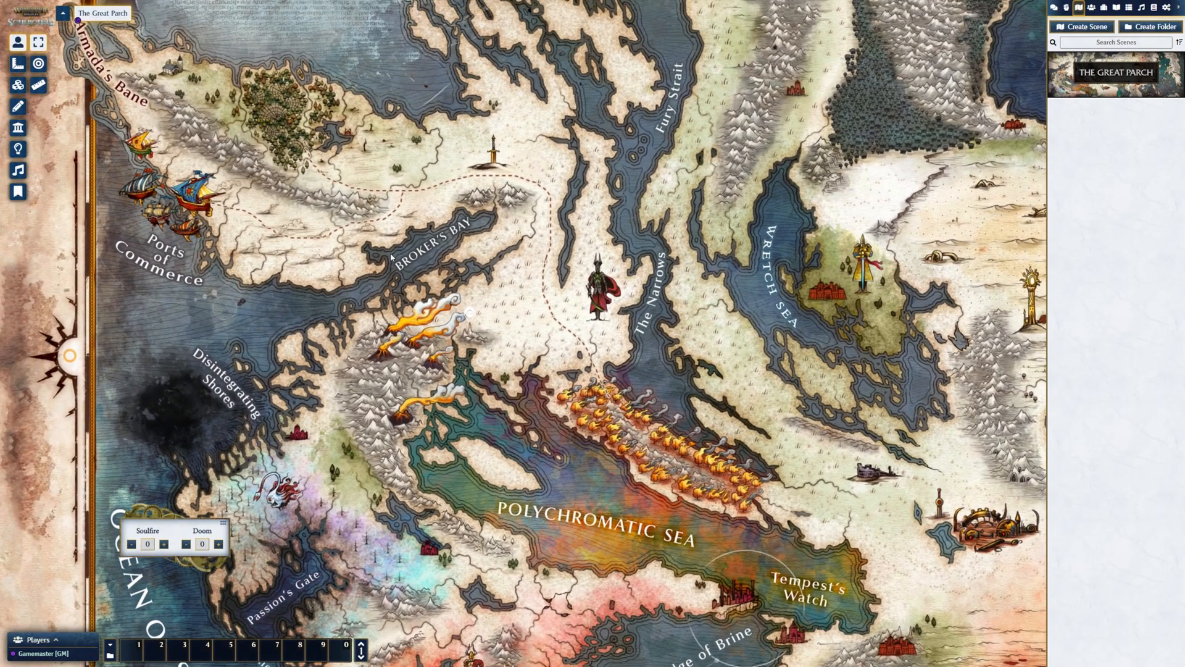
{"action": "left_click_drag", "start_coordinate": [633, 402], "coordinate": [237, 358]}
{"action": "left_click_drag", "start_coordinate": [479, 384], "coordinate": [347, 379]}
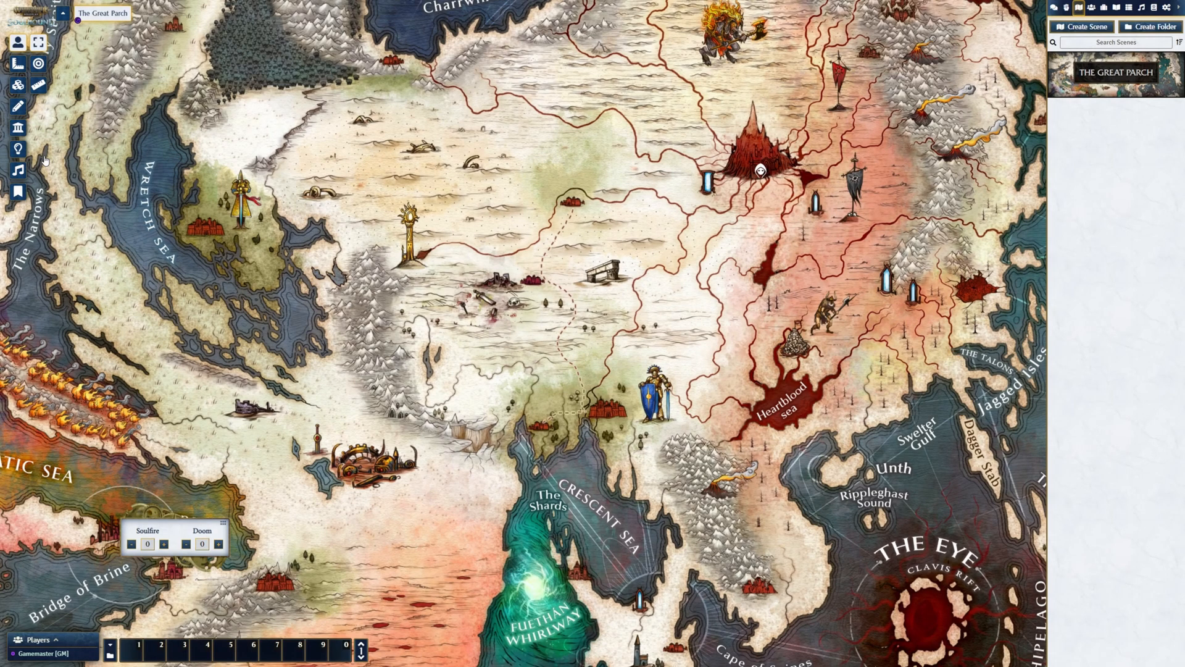
- Show the map's journal notes, open the Aspiria entry from the Brightspear pin, and read through it
{"action": "left_click", "coordinate": [24, 198]}
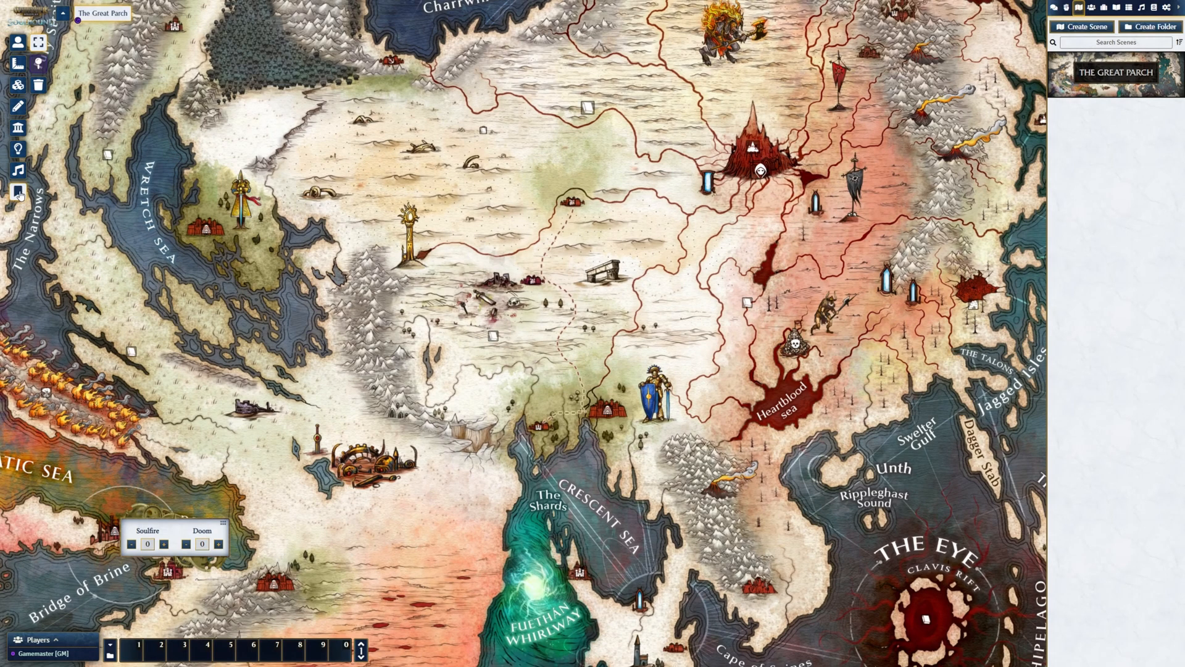
{"action": "left_click_drag", "start_coordinate": [127, 260], "coordinate": [442, 199]}
{"action": "scroll", "coordinate": [371, 240], "scroll_direction": "up", "scroll_amount": 5}
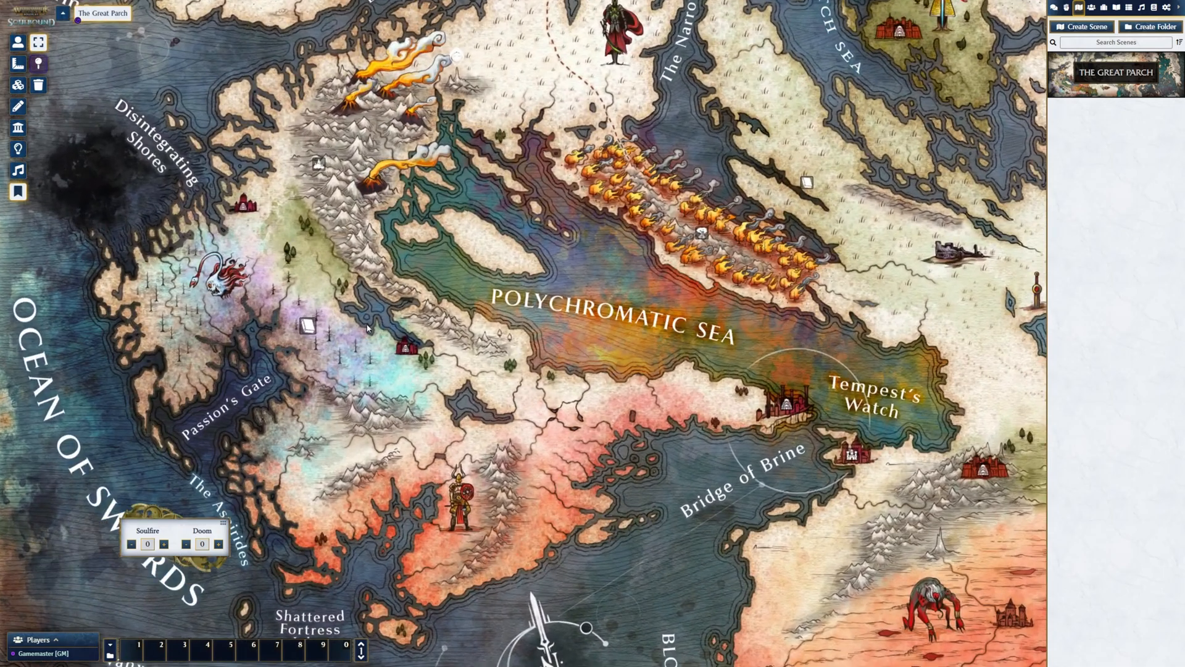
{"action": "left_click_drag", "start_coordinate": [306, 260], "coordinate": [374, 272]}
{"action": "scroll", "coordinate": [374, 273], "scroll_direction": "up", "scroll_amount": 1}
{"action": "double_click", "coordinate": [357, 220]}
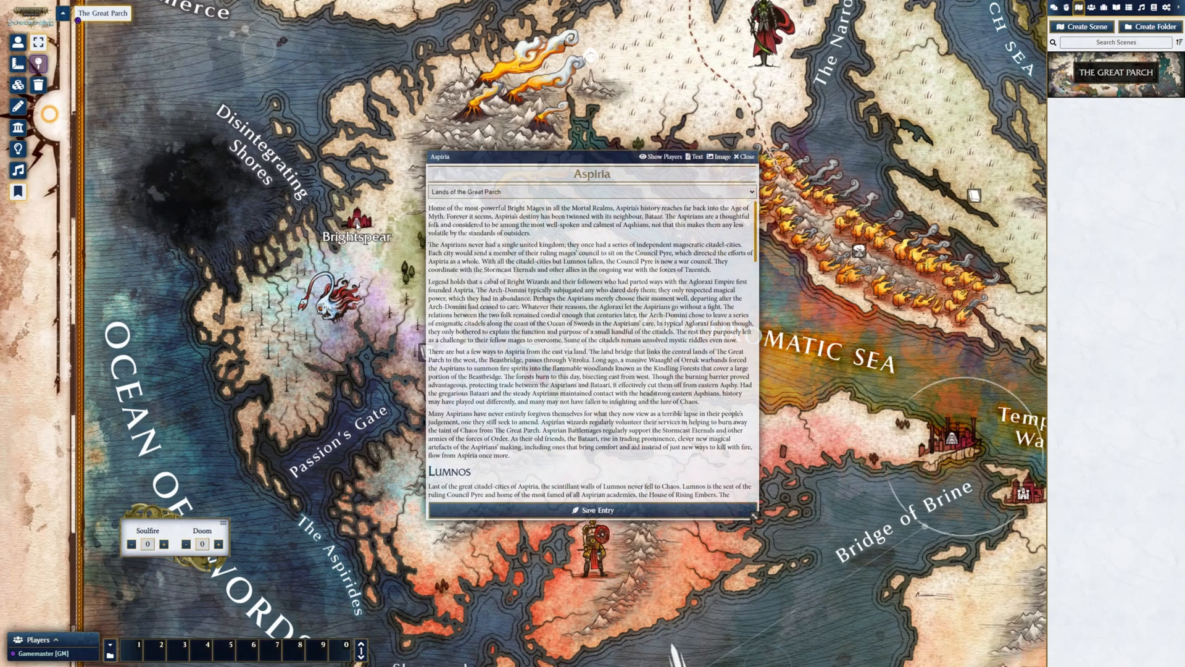
{"action": "left_click_drag", "start_coordinate": [573, 156], "coordinate": [262, 77]}
{"action": "scroll", "coordinate": [327, 236], "scroll_direction": "down", "scroll_amount": 10}
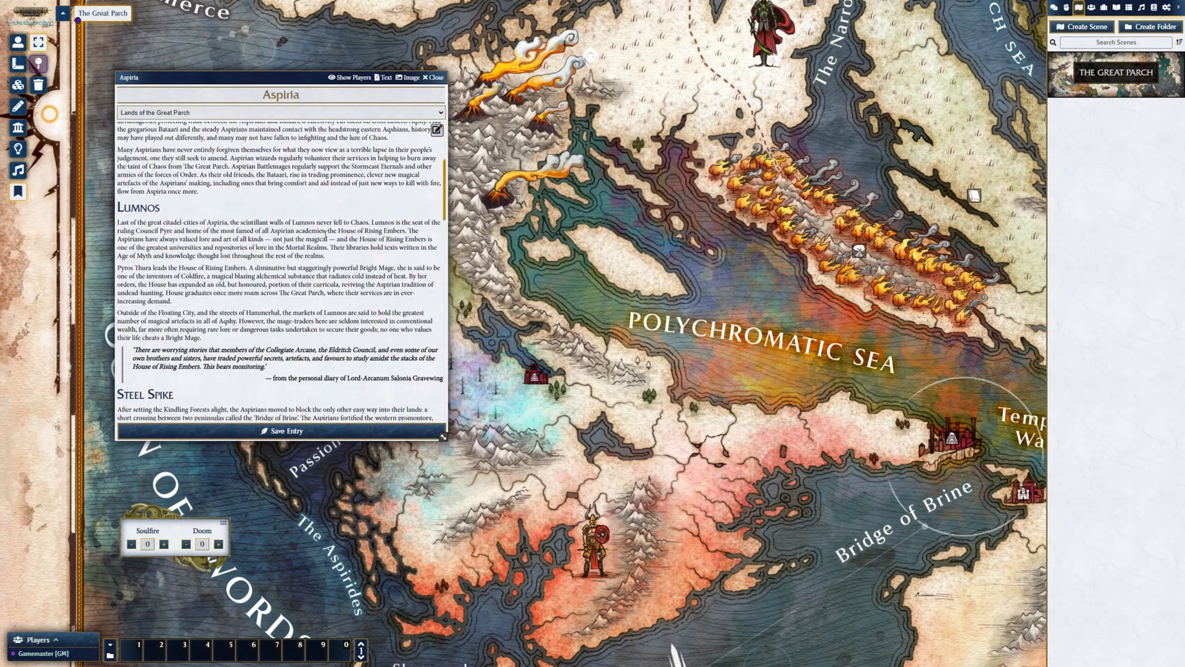
{"action": "scroll", "coordinate": [327, 237], "scroll_direction": "down", "scroll_amount": 3}
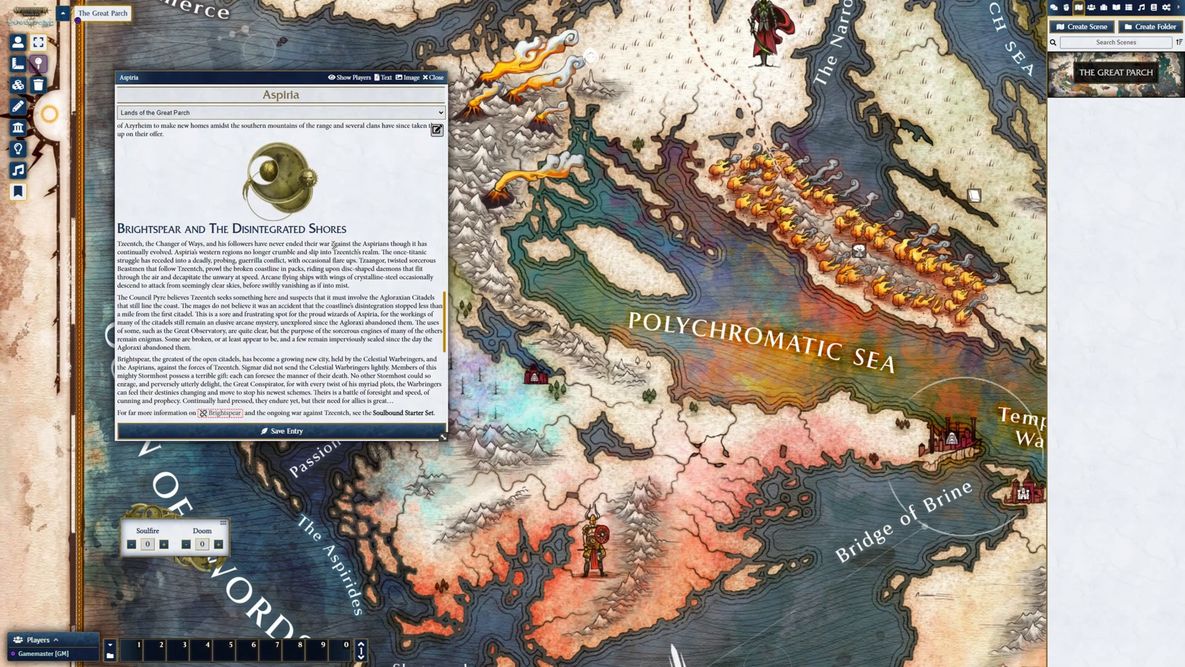
{"action": "left_click_drag", "start_coordinate": [835, 436], "coordinate": [474, 254]}
{"action": "left_click_drag", "start_coordinate": [741, 398], "coordinate": [638, 309]}
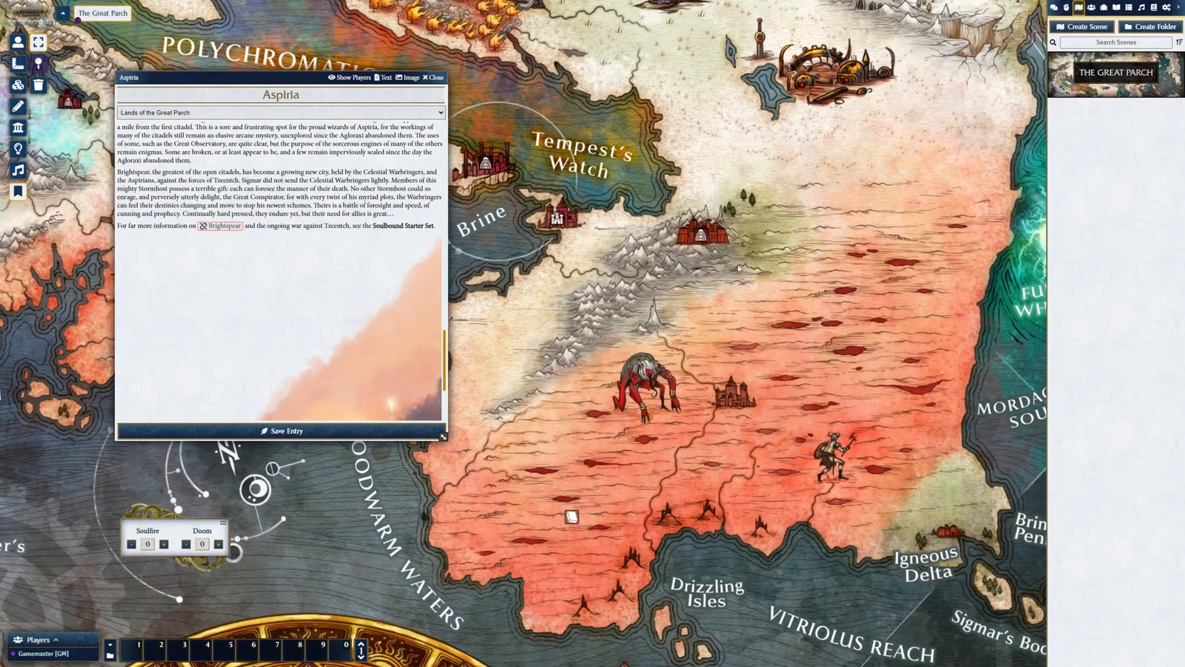
{"action": "double_click", "coordinate": [701, 237]}
{"action": "scroll", "coordinate": [594, 333], "scroll_direction": "down", "scroll_amount": 6}
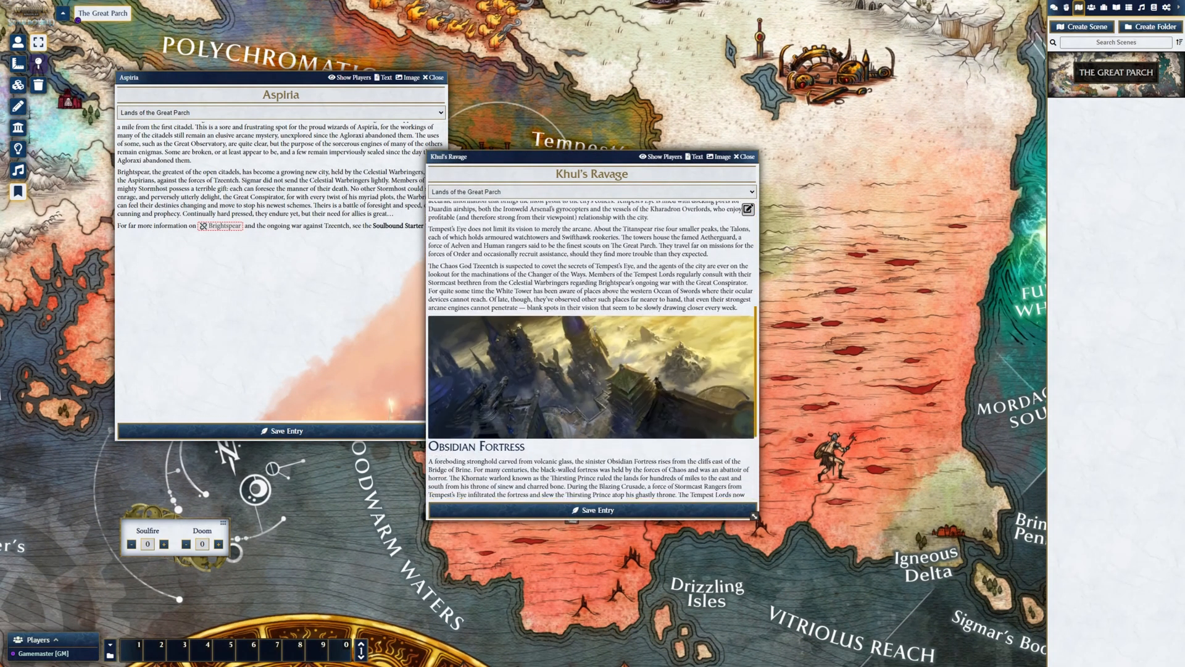
{"action": "scroll", "coordinate": [602, 341], "scroll_direction": "up", "scroll_amount": 6}
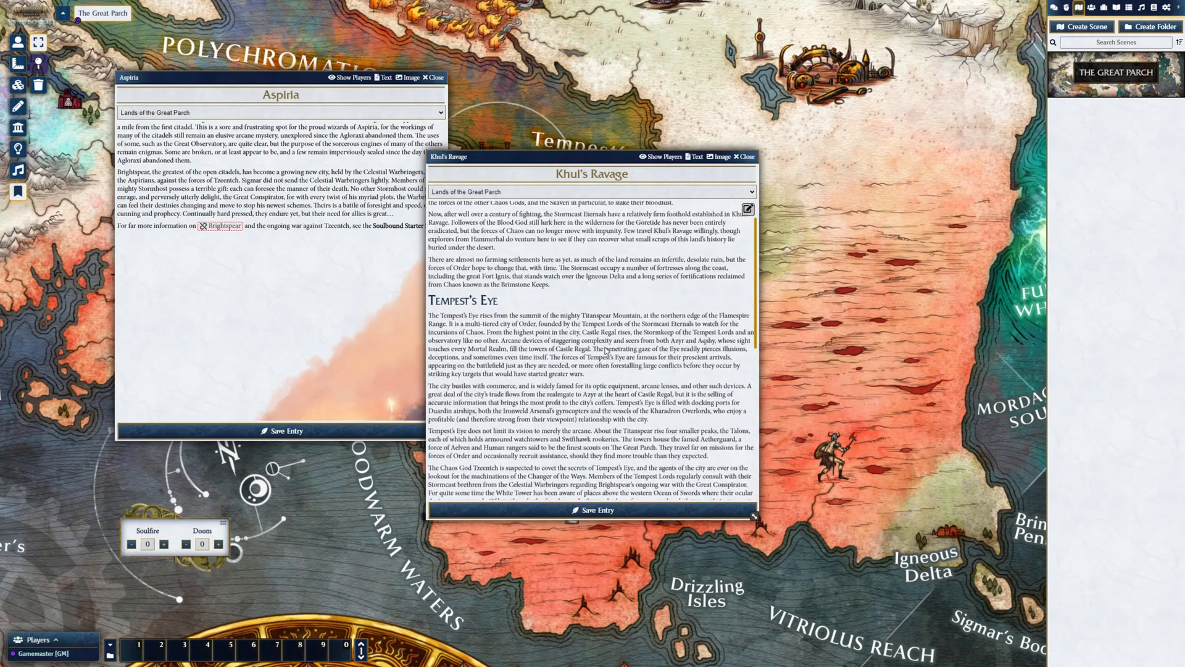
{"action": "key", "text": "Escape"}
- Open the journal entry behind the Obsidian Fortress pin, look at its text, and close it
{"action": "left_click_drag", "start_coordinate": [746, 123], "coordinate": [666, 366]}
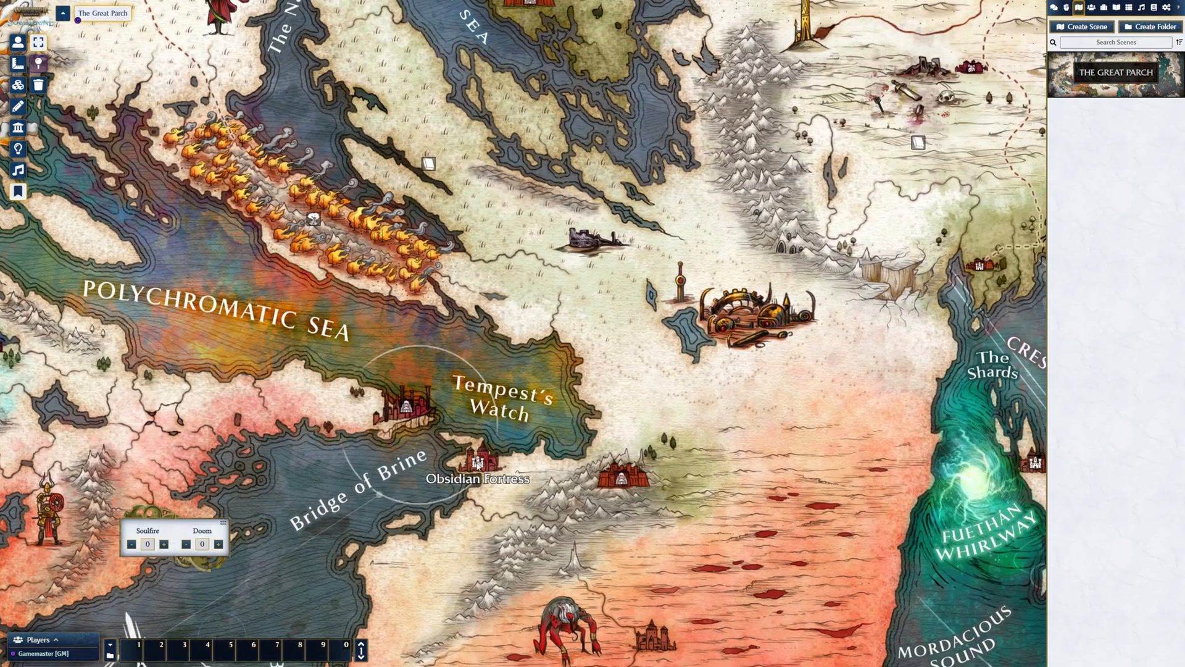
{"action": "double_click", "coordinate": [477, 463]}
{"action": "scroll", "coordinate": [581, 371], "scroll_direction": "down", "scroll_amount": 2}
{"action": "key", "text": "Escape"}
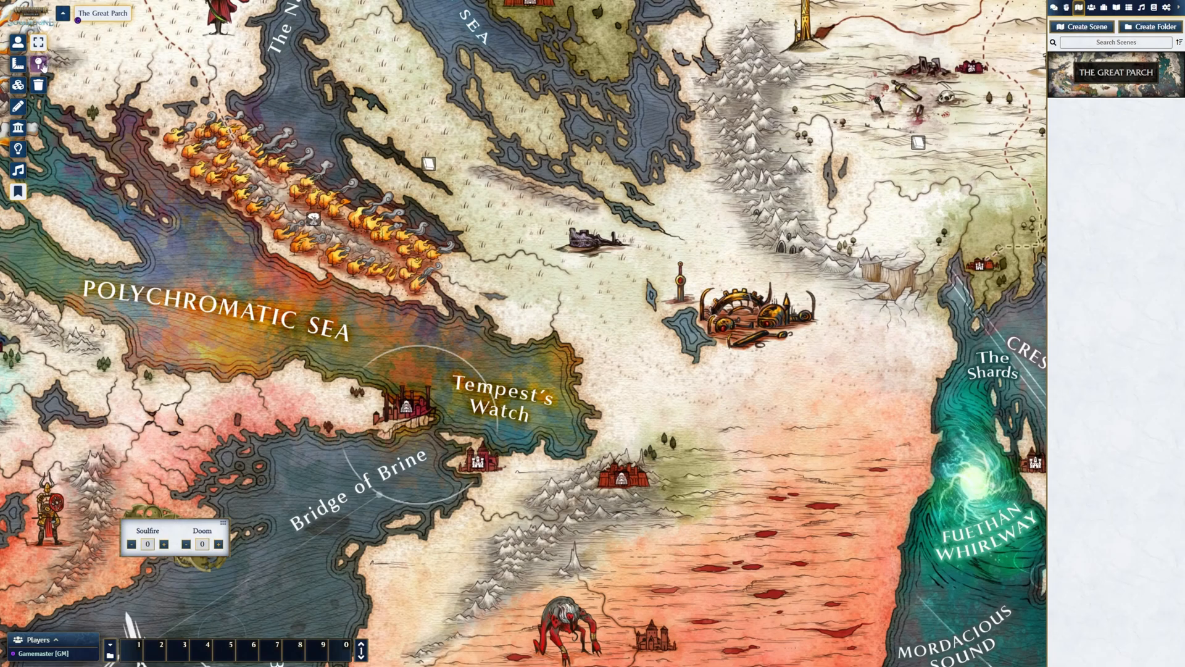
- Turn on the permanent display of map notes and switch back to the token controls
{"action": "left_click_drag", "start_coordinate": [163, 146], "coordinate": [344, 308]}
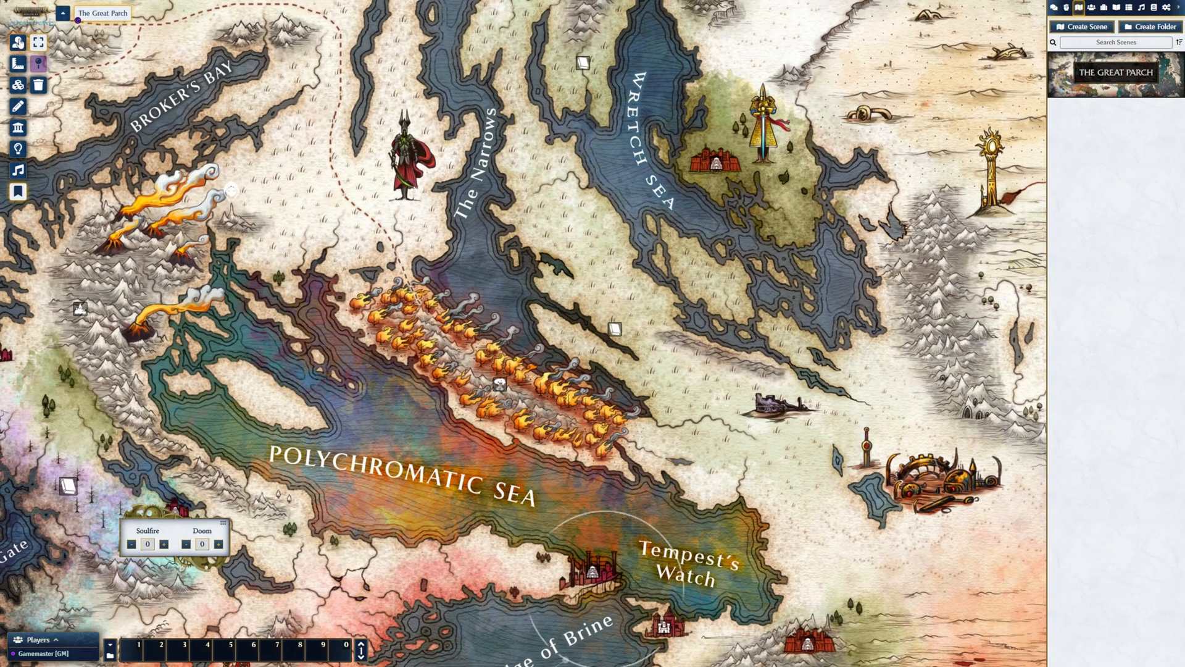
{"action": "left_click", "coordinate": [20, 59]}
{"action": "left_click_drag", "start_coordinate": [297, 242], "coordinate": [408, 221]}
{"action": "scroll", "coordinate": [450, 249], "scroll_direction": "up", "scroll_amount": 3}
{"action": "left_click_drag", "start_coordinate": [687, 268], "coordinate": [534, 255]}
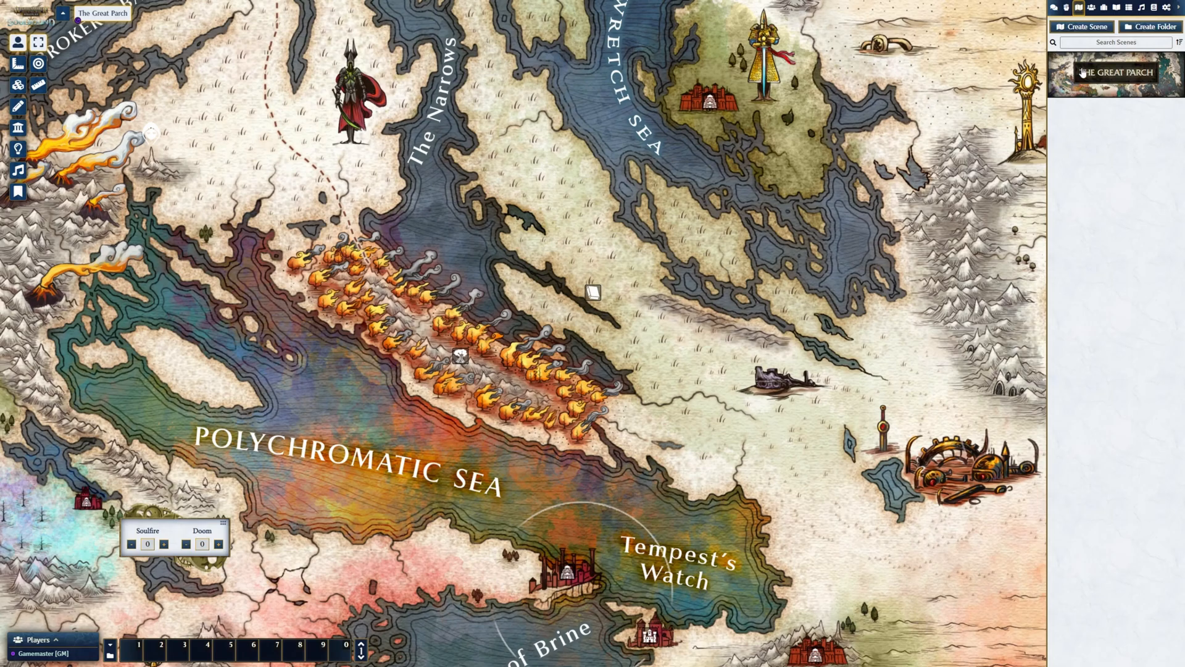
- Expand the Core Rulebook journal folder together with its Rules and The Great Parch subfolders
{"action": "left_click", "coordinate": [1116, 8]}
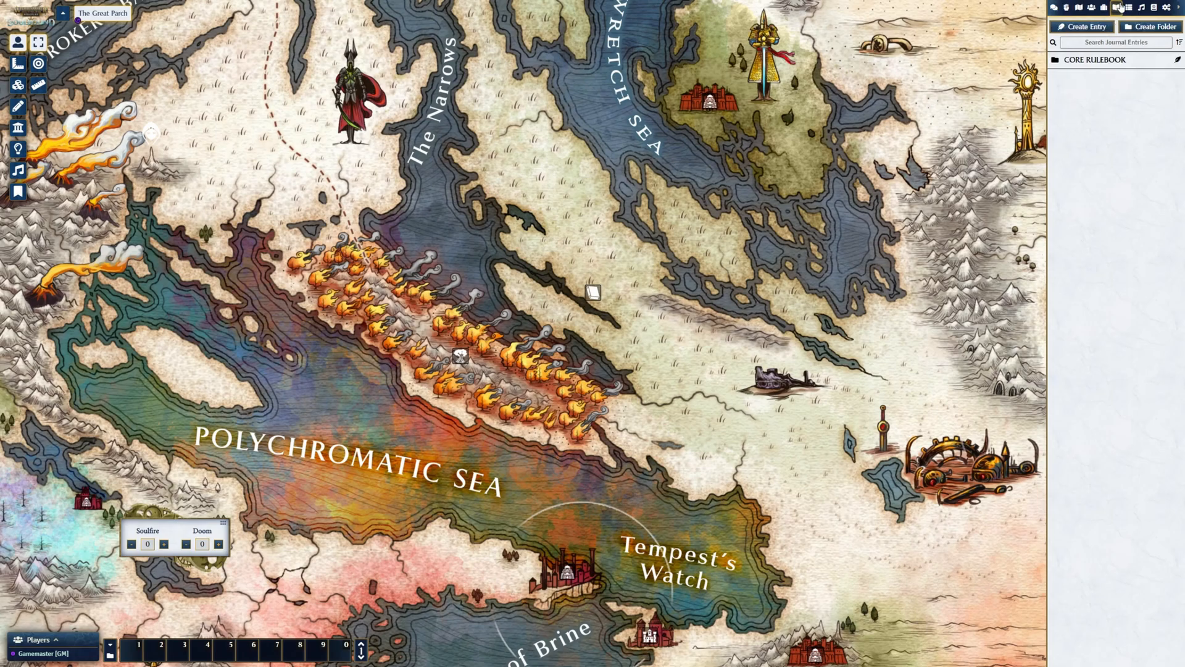
{"action": "left_click", "coordinate": [1102, 62]}
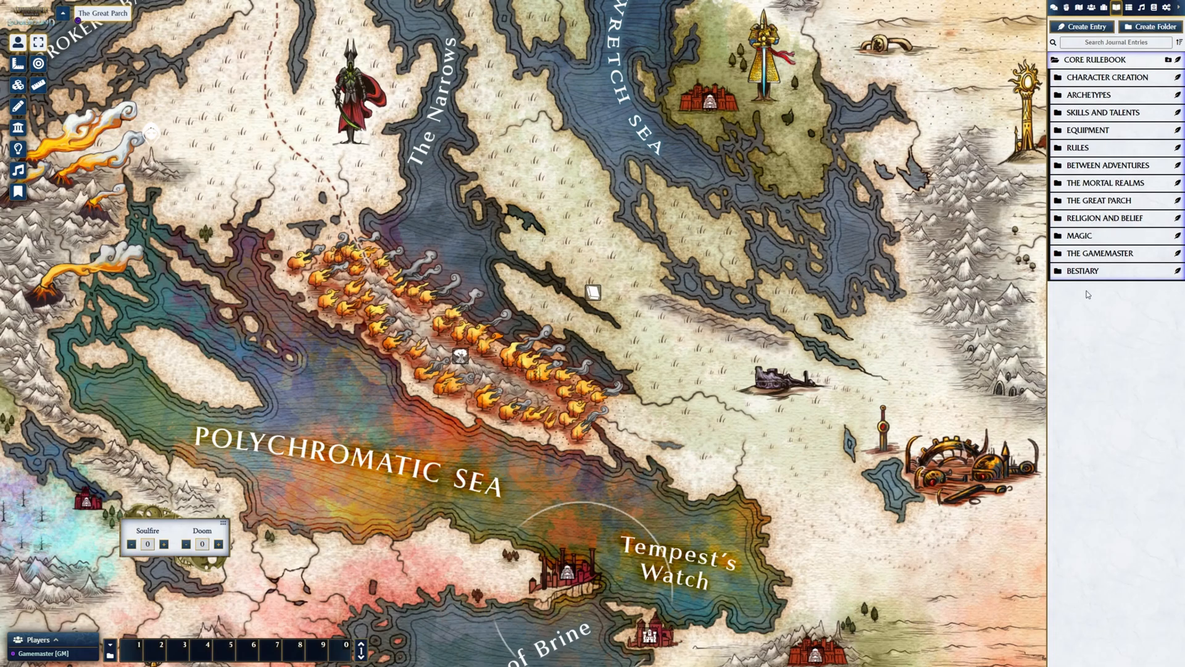
{"action": "left_click", "coordinate": [1079, 150]}
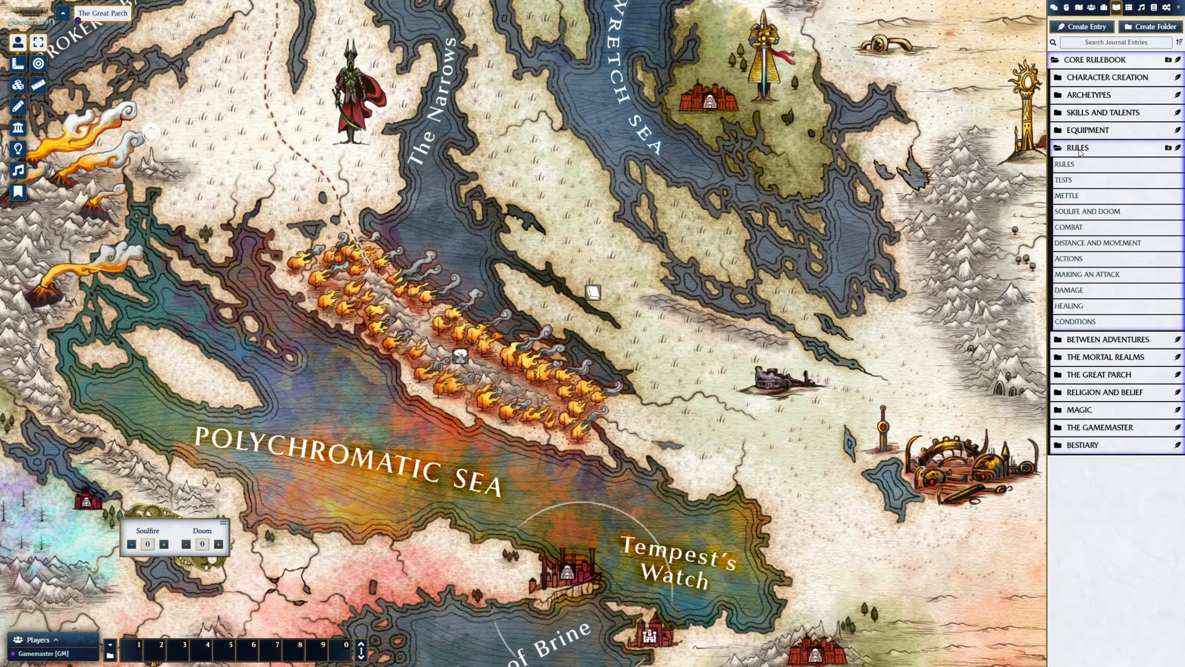
{"action": "left_click", "coordinate": [1105, 376]}
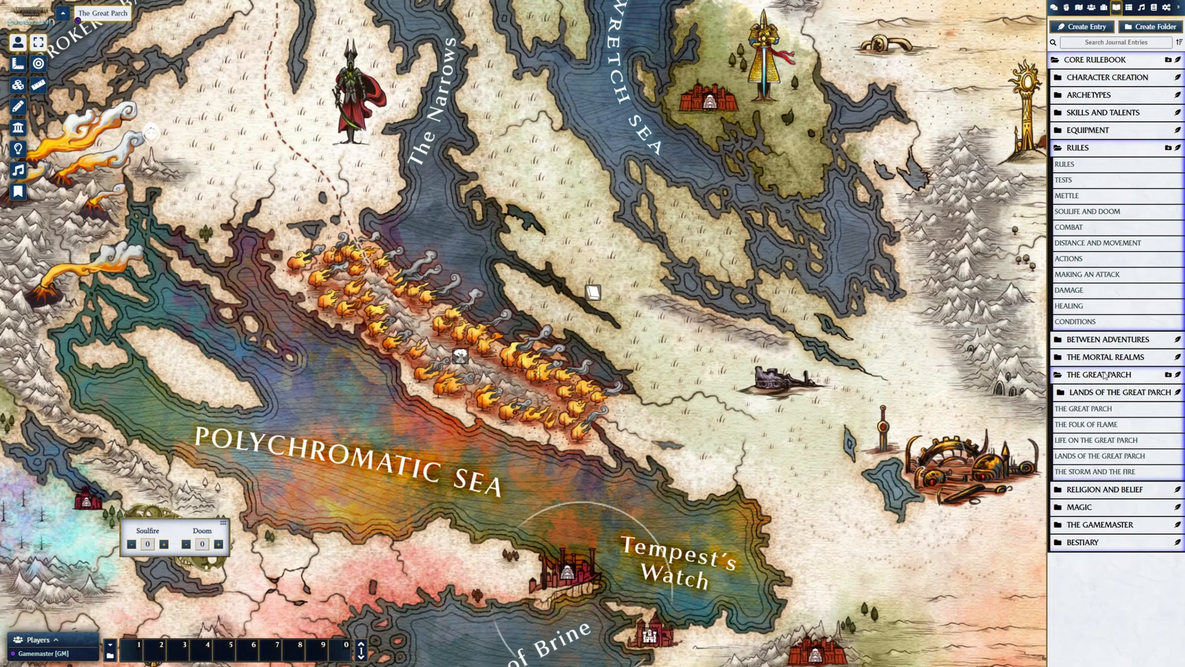
- Open The Great Parch entry, follow its link to The Folk of Flame, and read that entry beside it
{"action": "left_click", "coordinate": [1095, 409]}
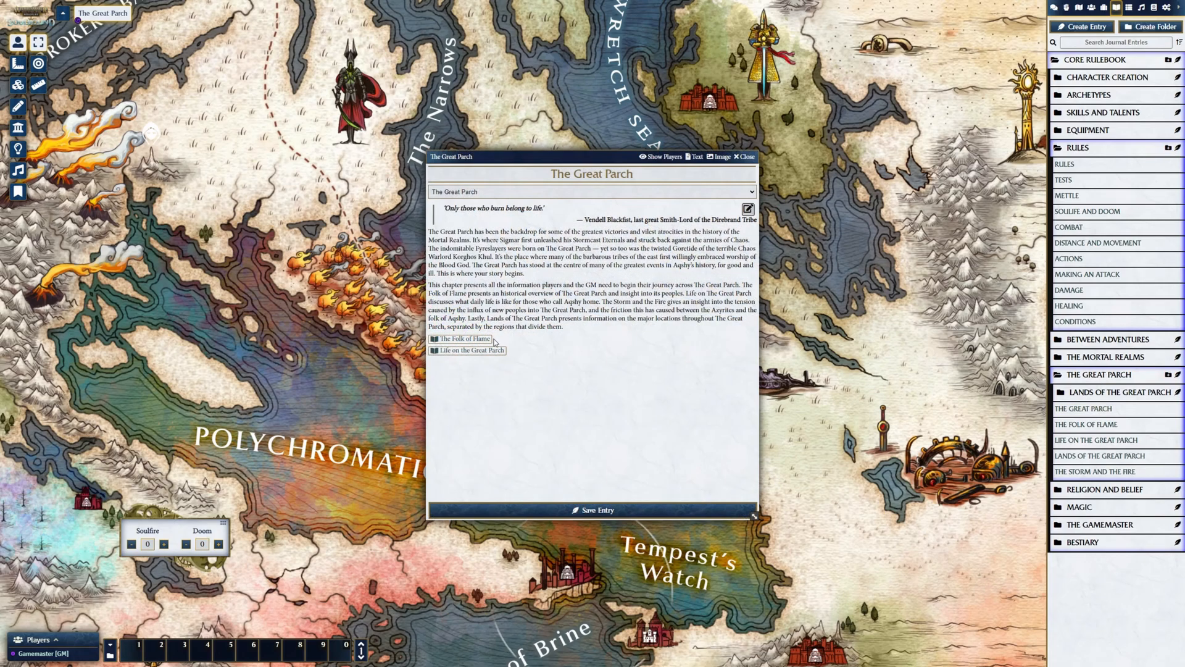
{"action": "left_click", "coordinate": [487, 339]}
{"action": "scroll", "coordinate": [586, 278], "scroll_direction": "down", "scroll_amount": 10}
{"action": "scroll", "coordinate": [586, 278], "scroll_direction": "down", "scroll_amount": 3}
{"action": "left_click_drag", "start_coordinate": [555, 156], "coordinate": [224, 129]}
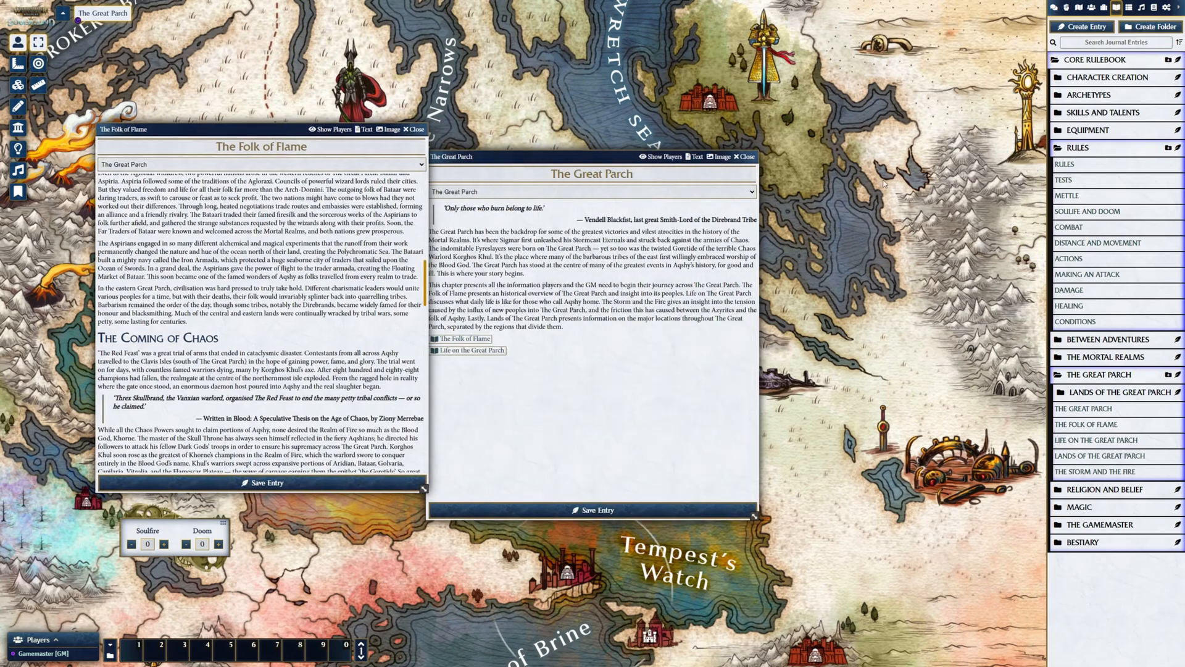
- Edit the Rules journal entry to add a link to Lands of the Great Parch below the Healing link and save it
{"action": "left_click", "coordinate": [1064, 164]}
{"action": "scroll", "coordinate": [727, 230], "scroll_direction": "down", "scroll_amount": 5}
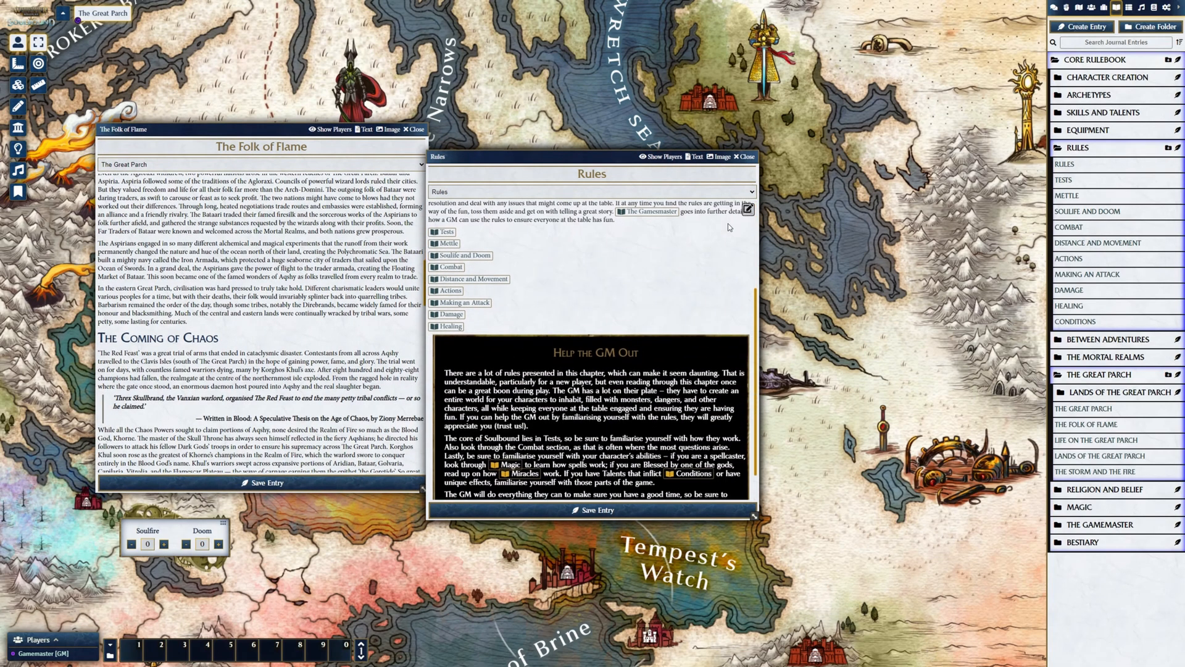
{"action": "left_click", "coordinate": [748, 210]}
{"action": "scroll", "coordinate": [574, 340], "scroll_direction": "down", "scroll_amount": 3}
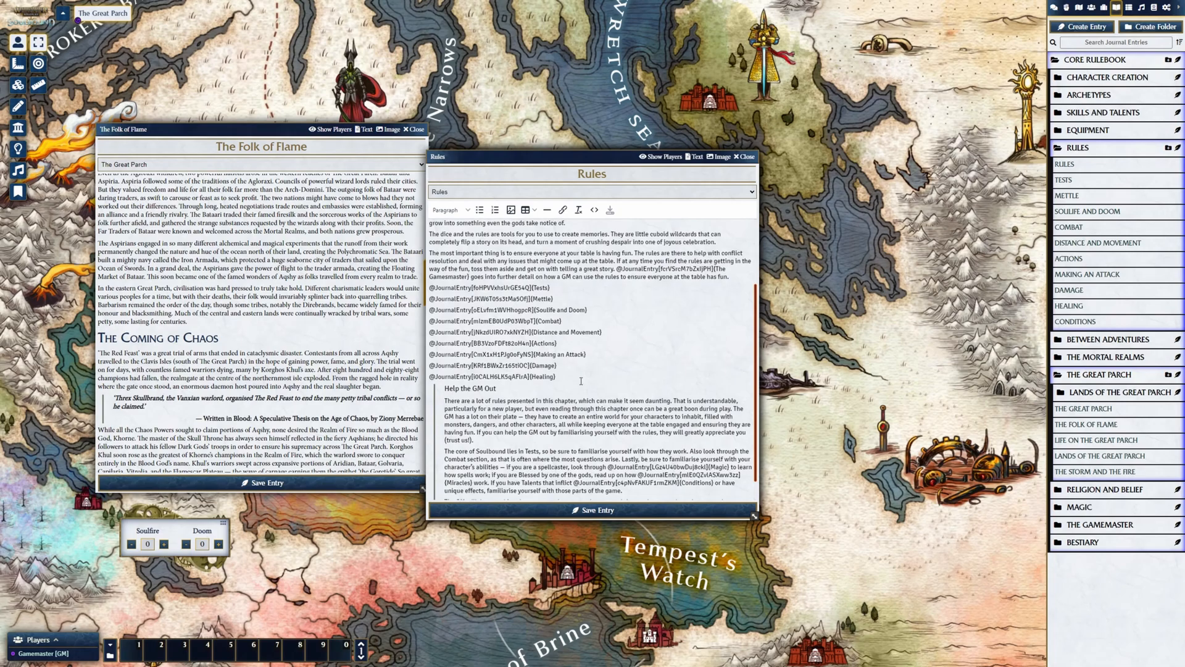
{"action": "left_click_drag", "start_coordinate": [1119, 455], "coordinate": [528, 390]}
{"action": "left_click", "coordinate": [610, 210]}
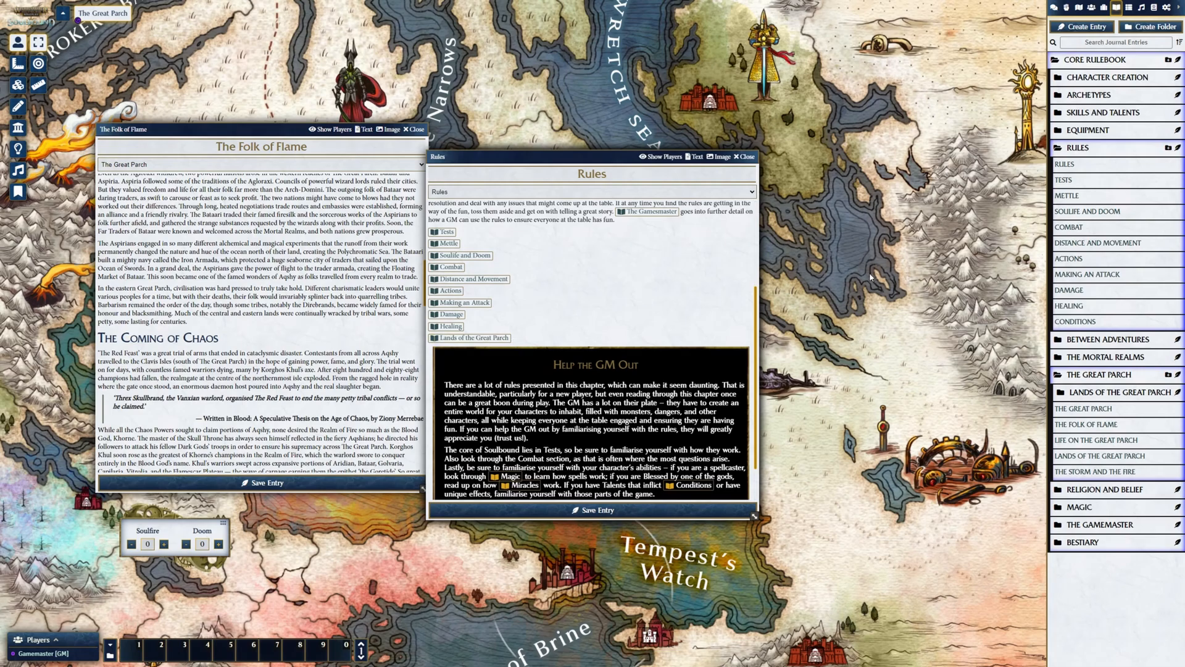
- Close the open journal entries and place a map note for Lands of the Great Parch southeast of Vitrolia
{"action": "key", "text": "Escape"}
{"action": "scroll", "coordinate": [896, 355], "scroll_direction": "up", "scroll_amount": 2}
{"action": "left_click_drag", "start_coordinate": [1037, 427], "coordinate": [955, 416]}
{"action": "left_click_drag", "start_coordinate": [1100, 456], "coordinate": [630, 395]}
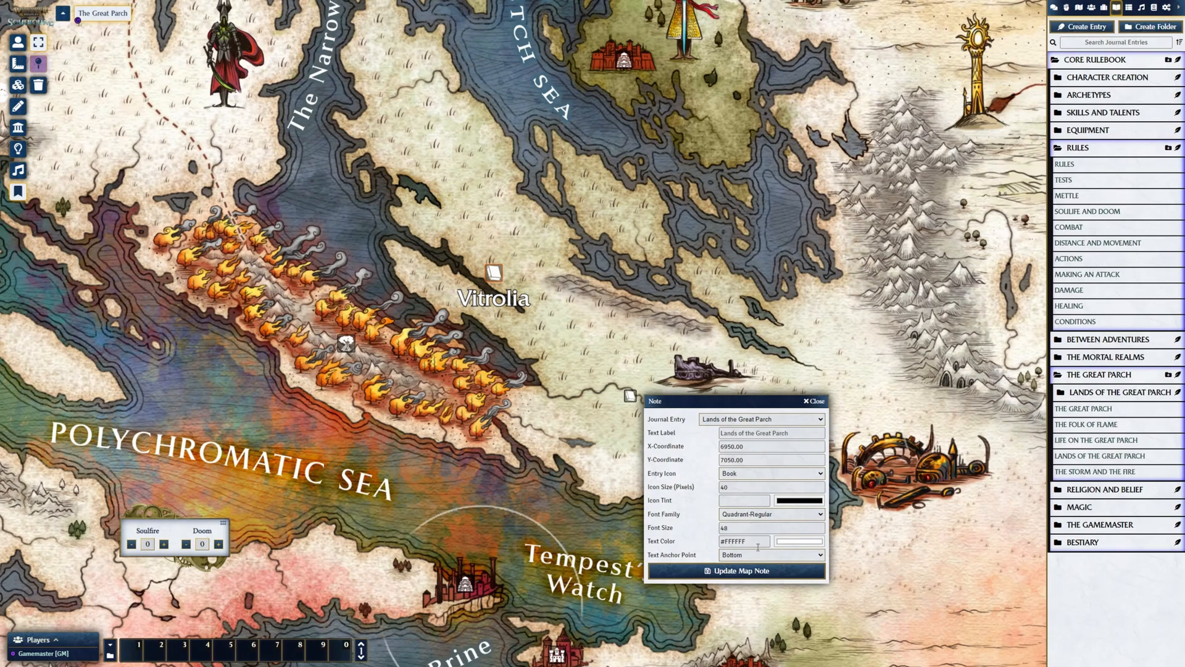
{"action": "left_click", "coordinate": [736, 571]}
{"action": "scroll", "coordinate": [632, 378], "scroll_direction": "up", "scroll_amount": 1}
{"action": "scroll", "coordinate": [632, 378], "scroll_direction": "up", "scroll_amount": 1}
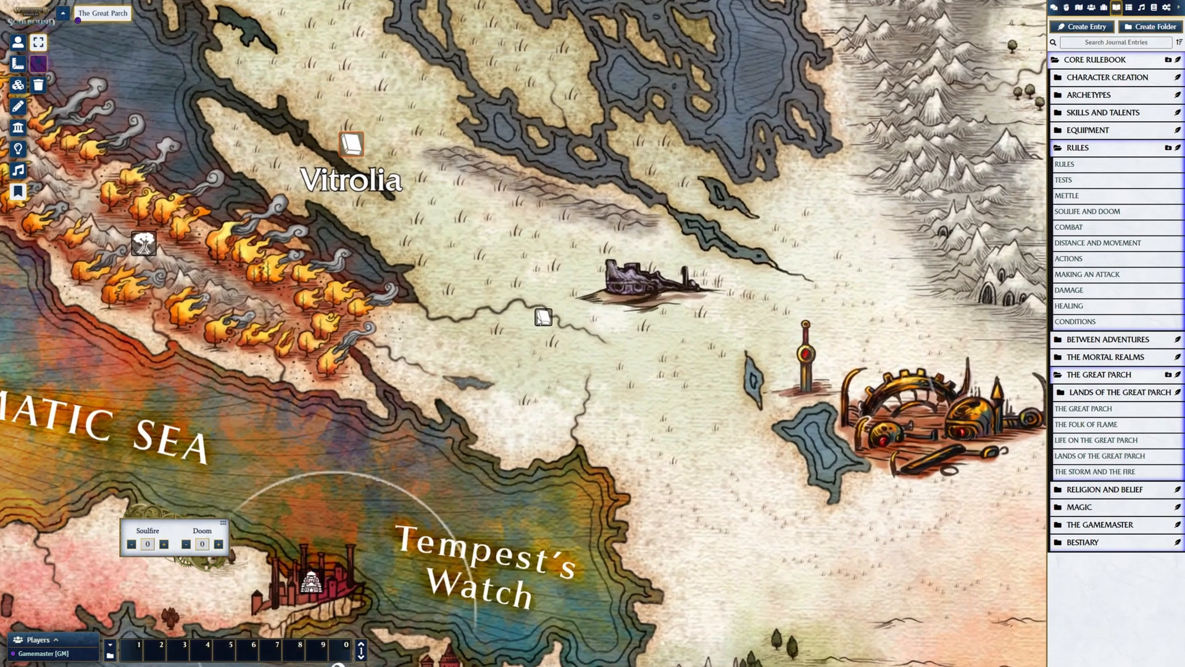
{"action": "scroll", "coordinate": [544, 325], "scroll_direction": "up", "scroll_amount": 1}
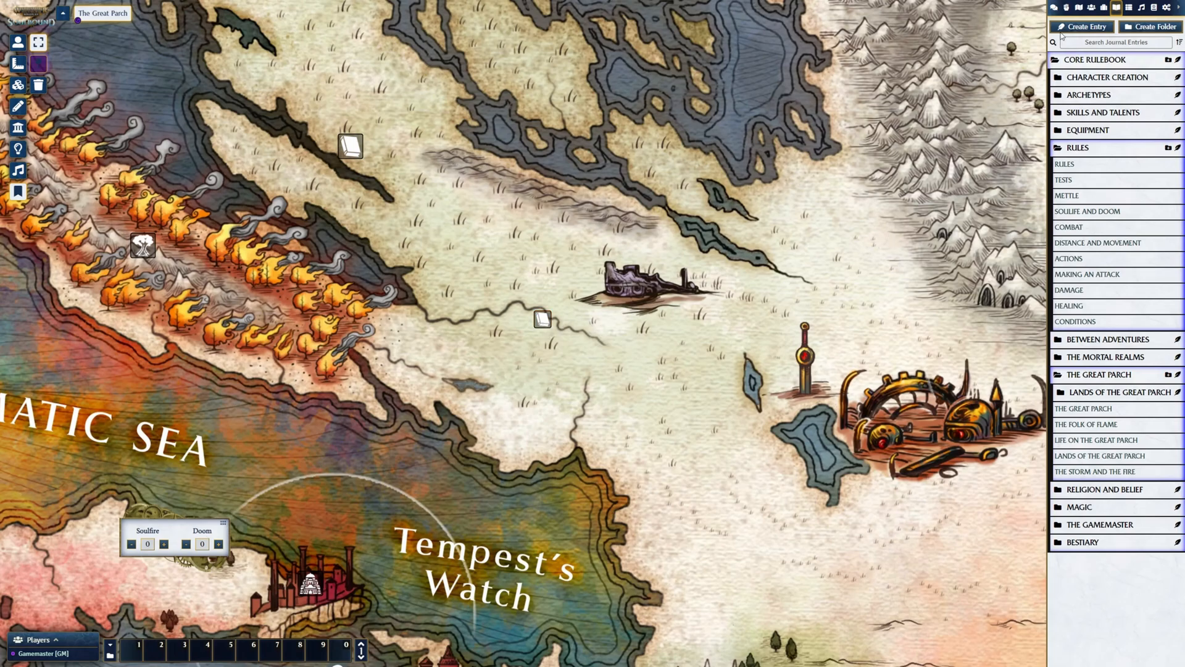
- Look through the creatures in the Bestiary actor folder and collapse the folder again
{"action": "left_click", "coordinate": [1091, 8]}
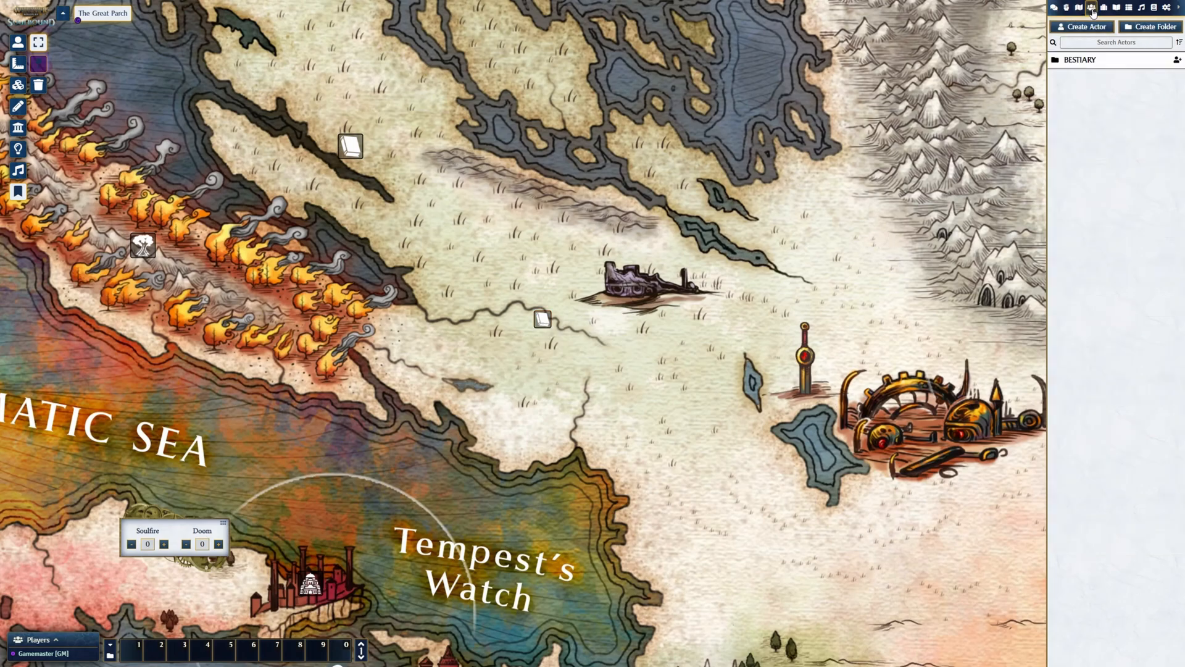
{"action": "left_click", "coordinate": [1089, 61]}
{"action": "scroll", "coordinate": [1098, 123], "scroll_direction": "down", "scroll_amount": 5}
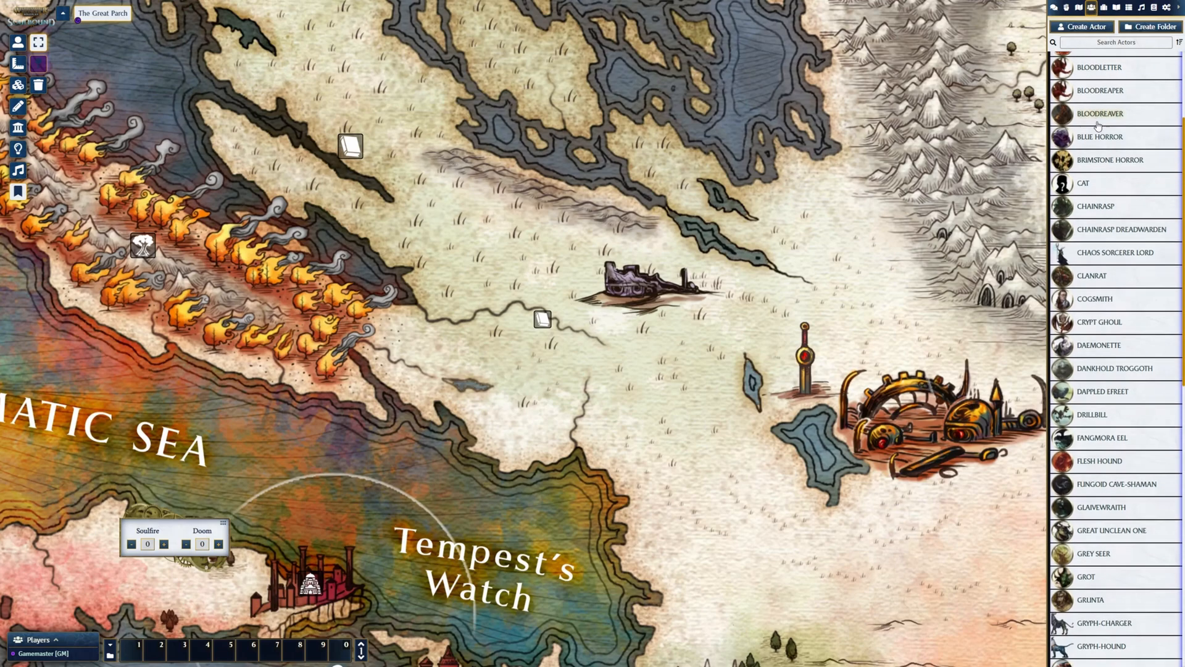
{"action": "scroll", "coordinate": [1099, 125], "scroll_direction": "down", "scroll_amount": 3}
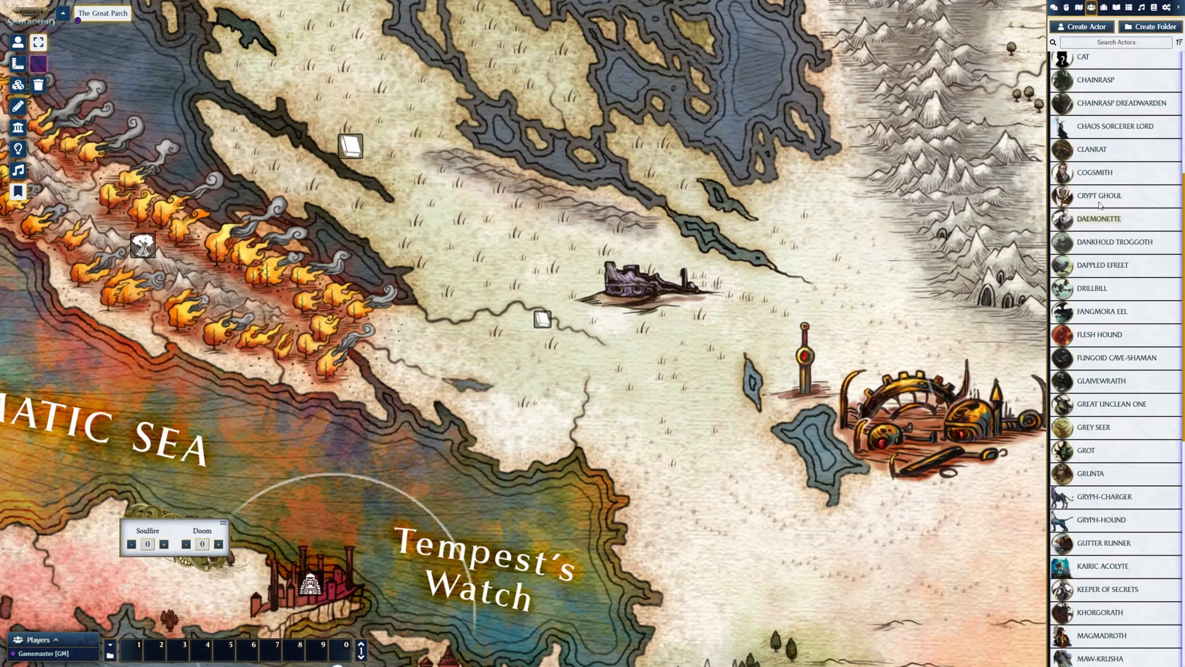
{"action": "scroll", "coordinate": [1101, 204], "scroll_direction": "up", "scroll_amount": 6}
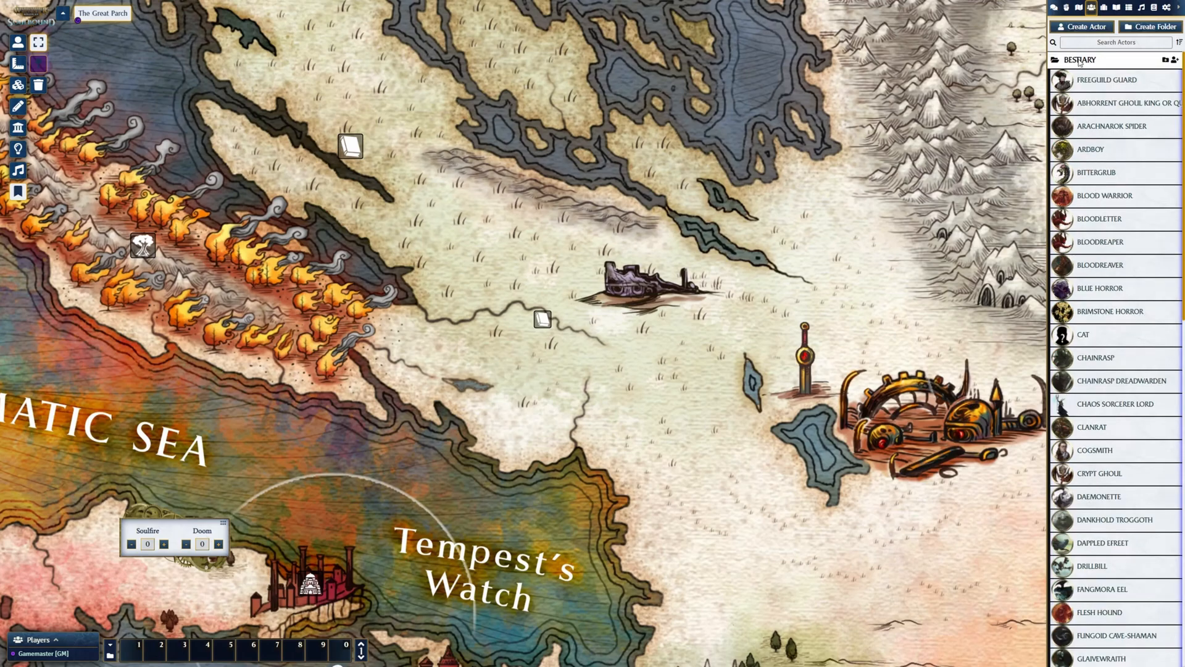
{"action": "left_click", "coordinate": [1079, 60]}
- Create a new actor named Character and try out editing a value on its stats page
{"action": "left_click", "coordinate": [1085, 26]}
{"action": "left_click", "coordinate": [967, 52]}
{"action": "type", "text": "Character"}
{"action": "key", "text": "Return"}
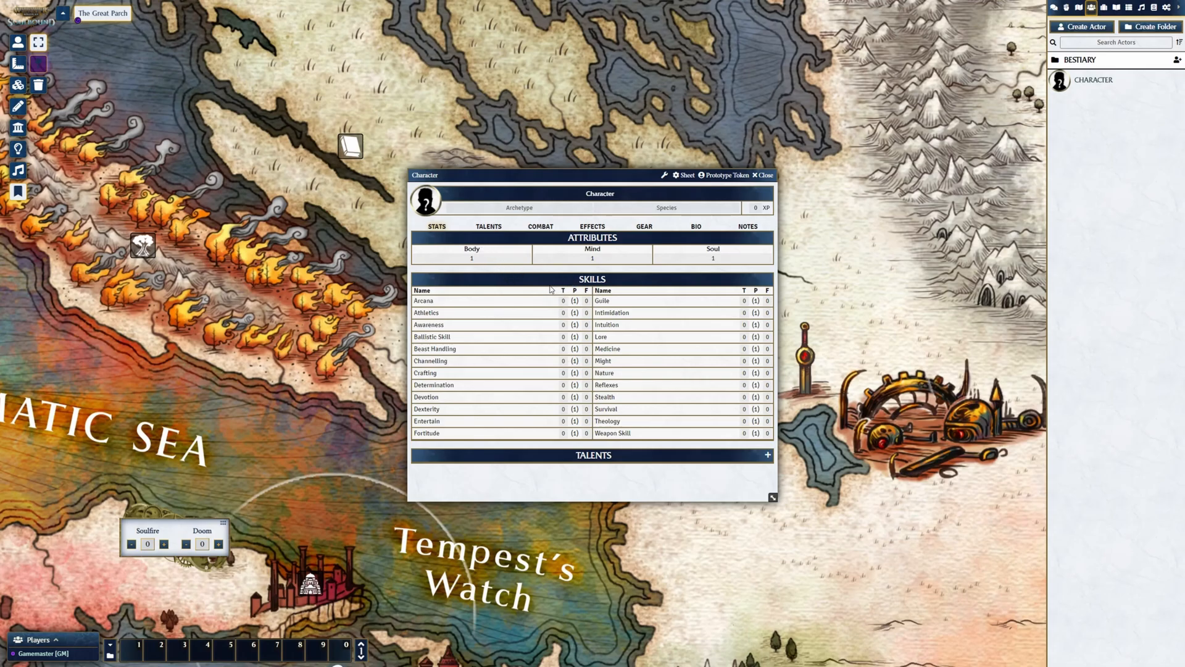
{"action": "type", "text": "2"}
{"action": "key", "text": "Return"}
- Show the character's talents page and browse the Miracles folder and Amethyst spells among the Core Rulebook items
{"action": "left_click", "coordinate": [489, 227]}
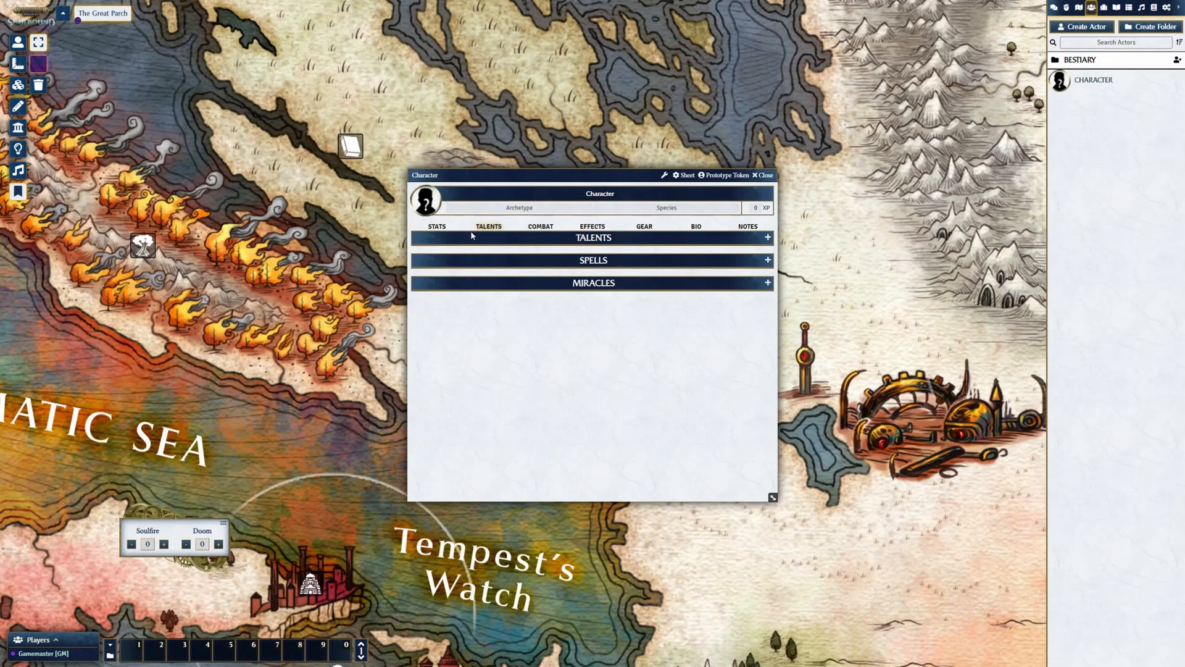
{"action": "left_click", "coordinate": [1105, 8]}
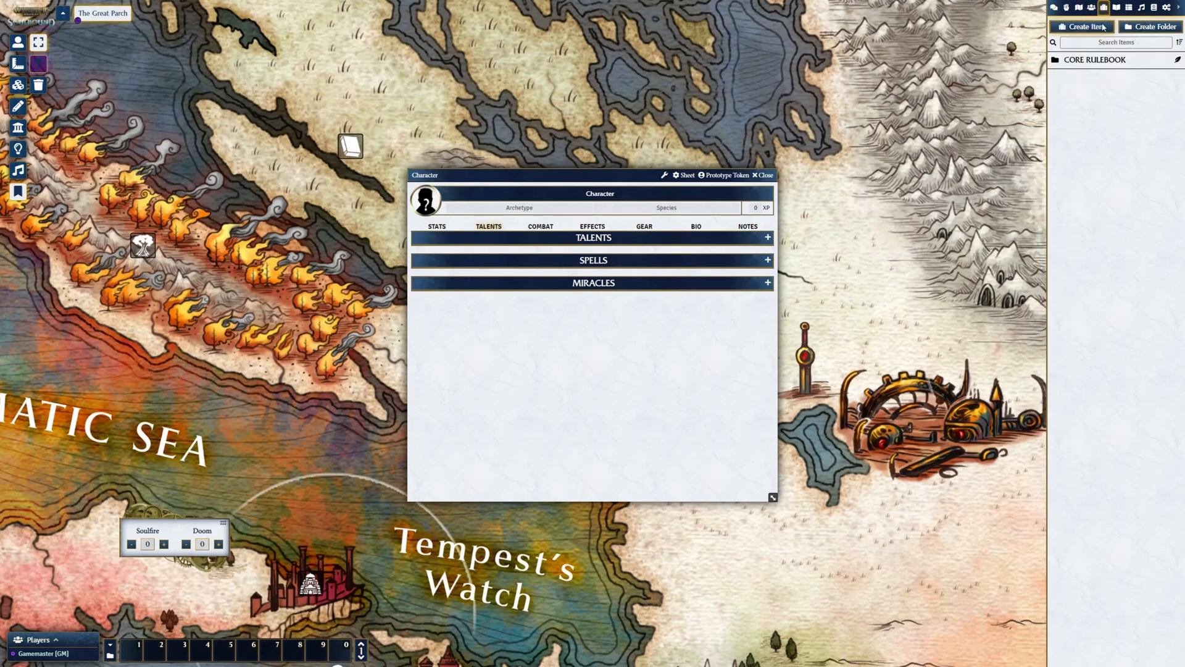
{"action": "left_click", "coordinate": [1083, 60]}
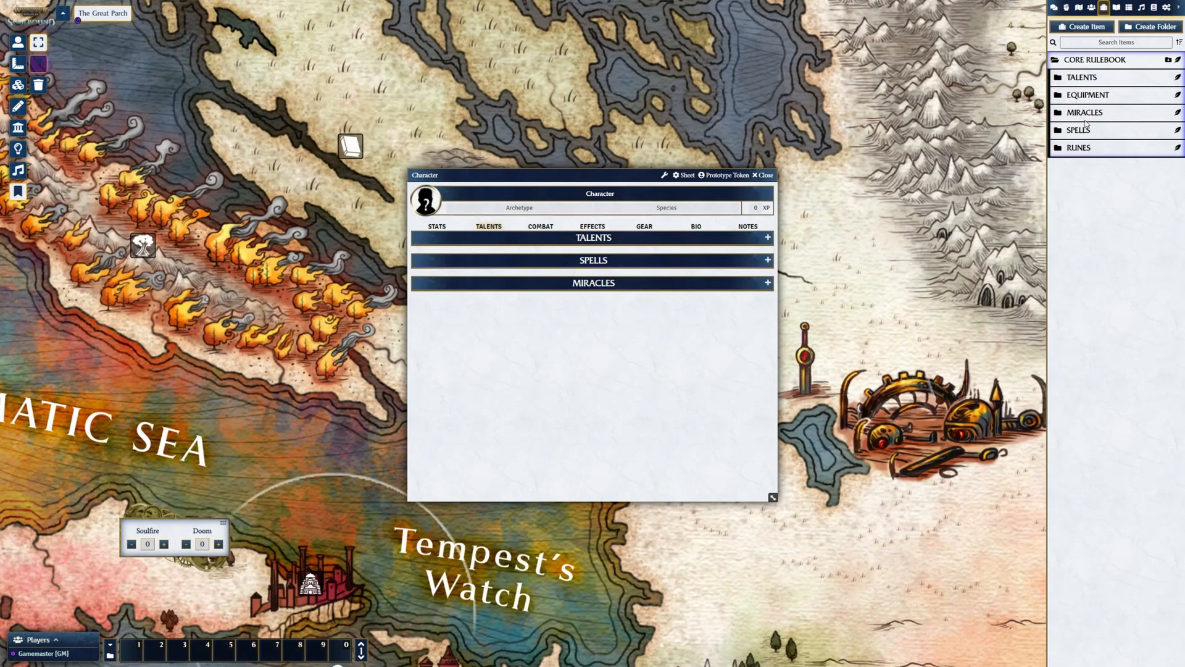
{"action": "left_click", "coordinate": [1087, 130]}
{"action": "left_click", "coordinate": [1084, 113]}
{"action": "scroll", "coordinate": [1120, 219], "scroll_direction": "down", "scroll_amount": 6}
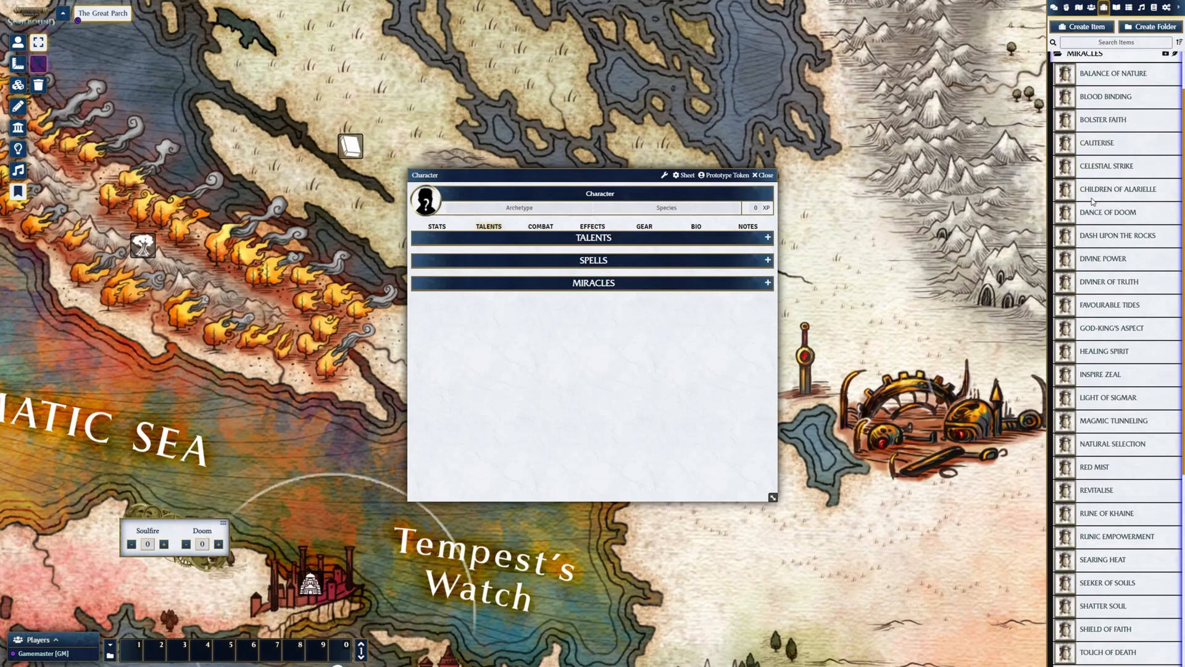
{"action": "scroll", "coordinate": [1119, 219], "scroll_direction": "down", "scroll_amount": 1}
{"action": "left_click", "coordinate": [1105, 516]}
{"action": "scroll", "coordinate": [1109, 511], "scroll_direction": "down", "scroll_amount": 5}
{"action": "scroll", "coordinate": [1110, 509], "scroll_direction": "up", "scroll_amount": 10}
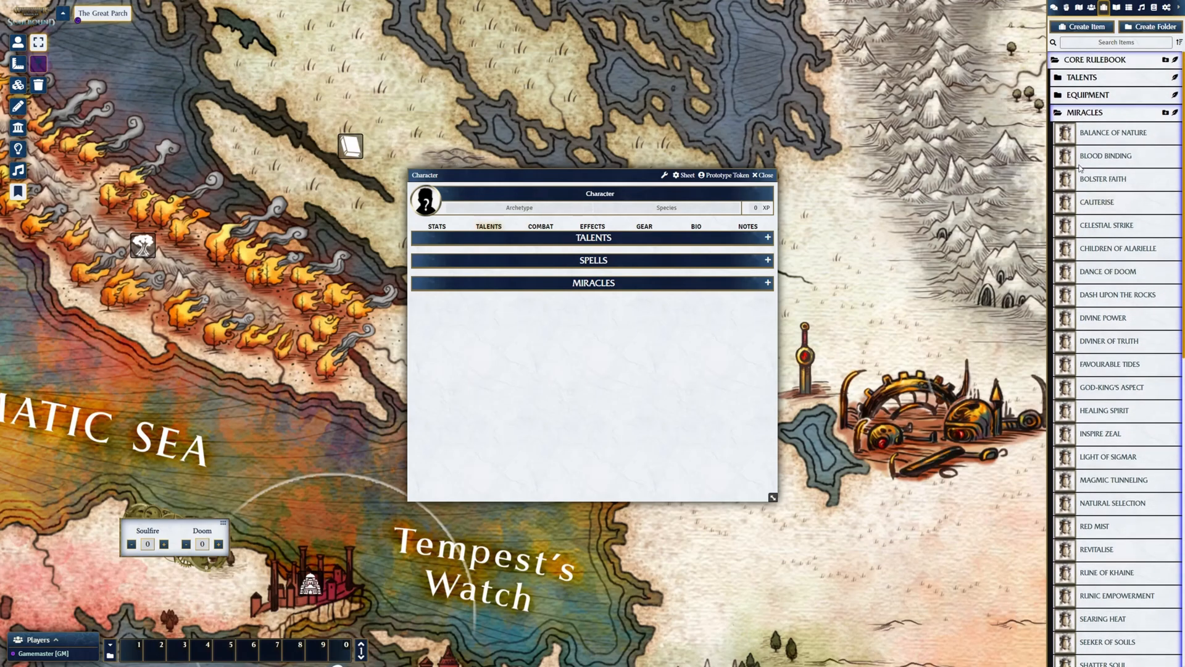
- Collapse the Miracles and Amethyst folders and add the Aetheric Armour spell from the Common spells to the character
{"action": "left_click", "coordinate": [1082, 113]}
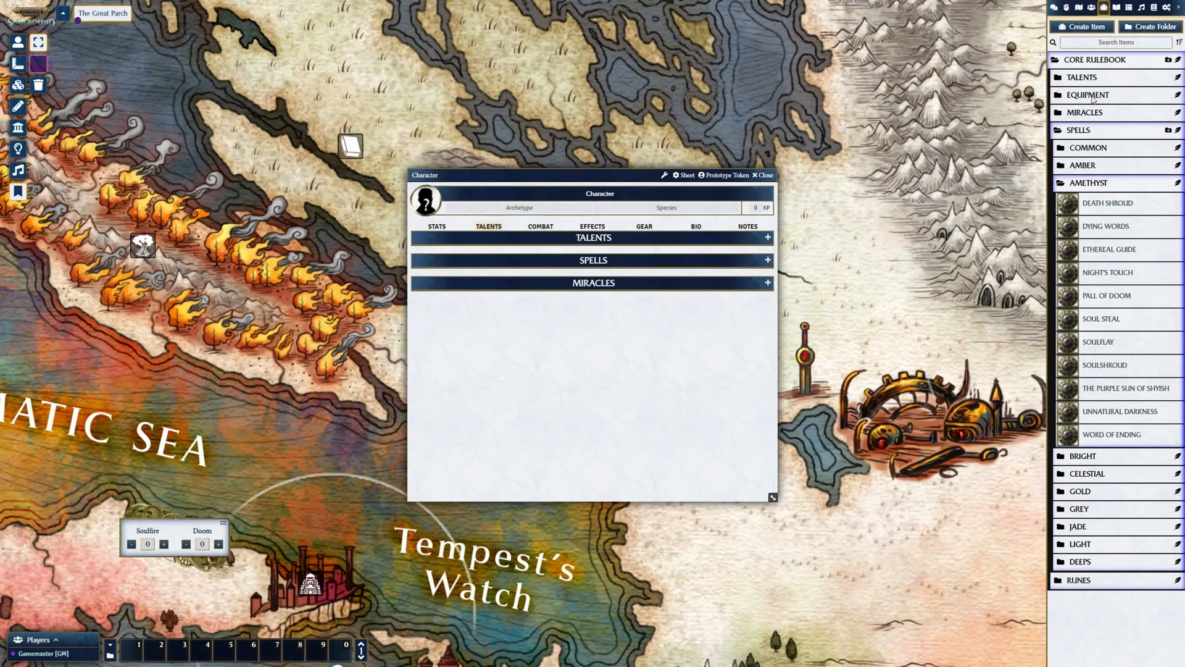
{"action": "left_click", "coordinate": [1099, 184]}
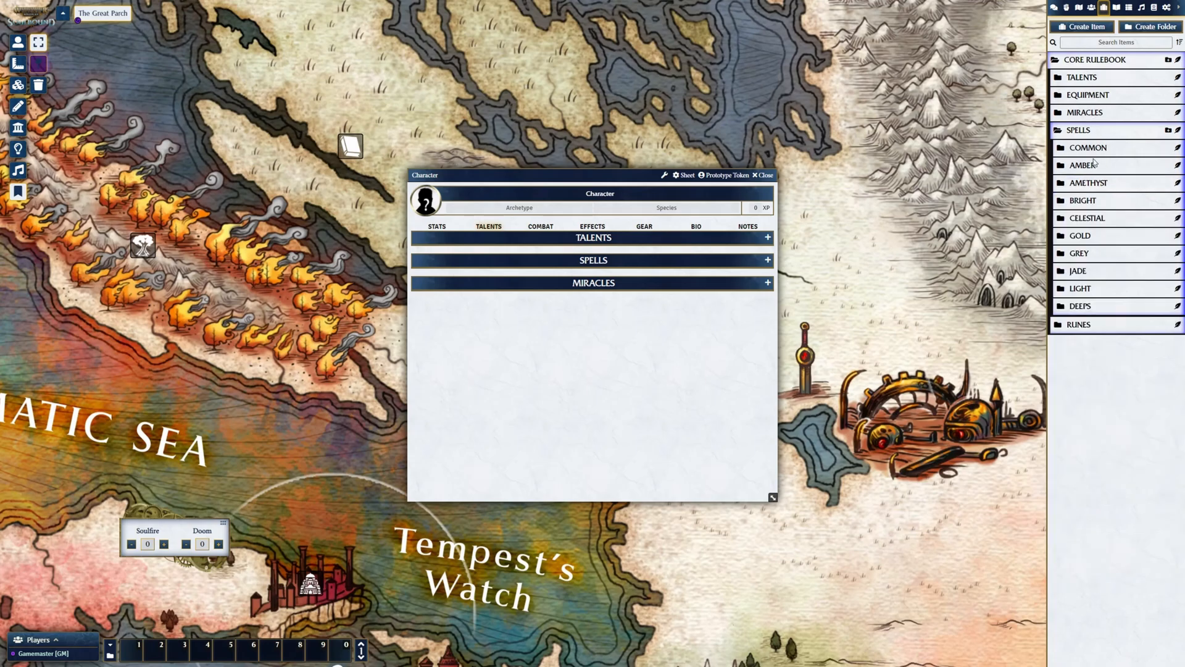
{"action": "left_click", "coordinate": [1094, 154]}
{"action": "left_click_drag", "start_coordinate": [1109, 171], "coordinate": [588, 338]}
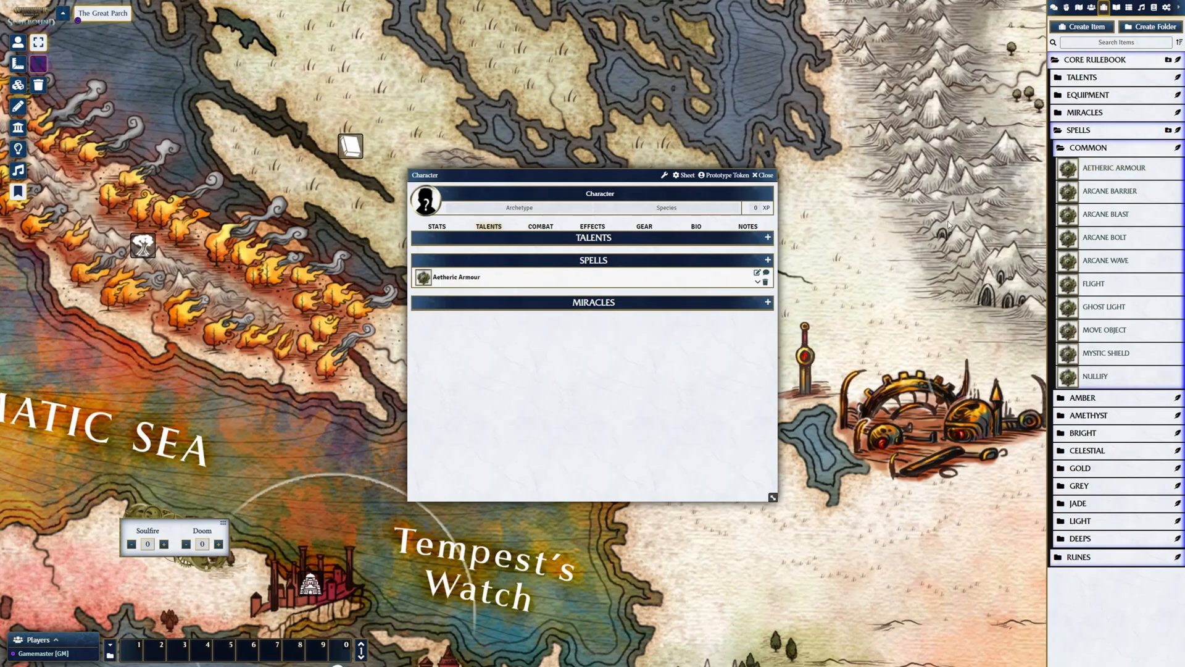
- Search the journals for "quest", open the Knight-Questor entry beside the character sheet and show its attributes, talents and equipment
{"action": "left_click", "coordinate": [1116, 7]}
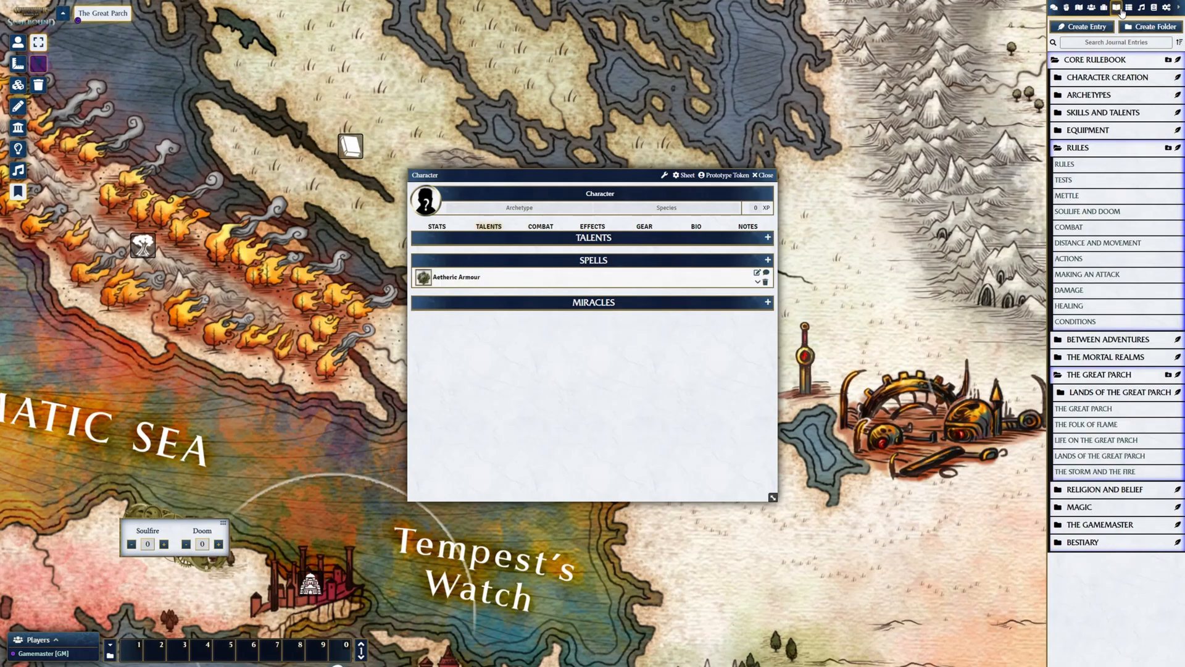
{"action": "left_click", "coordinate": [1114, 42]}
{"action": "type", "text": "quest"}
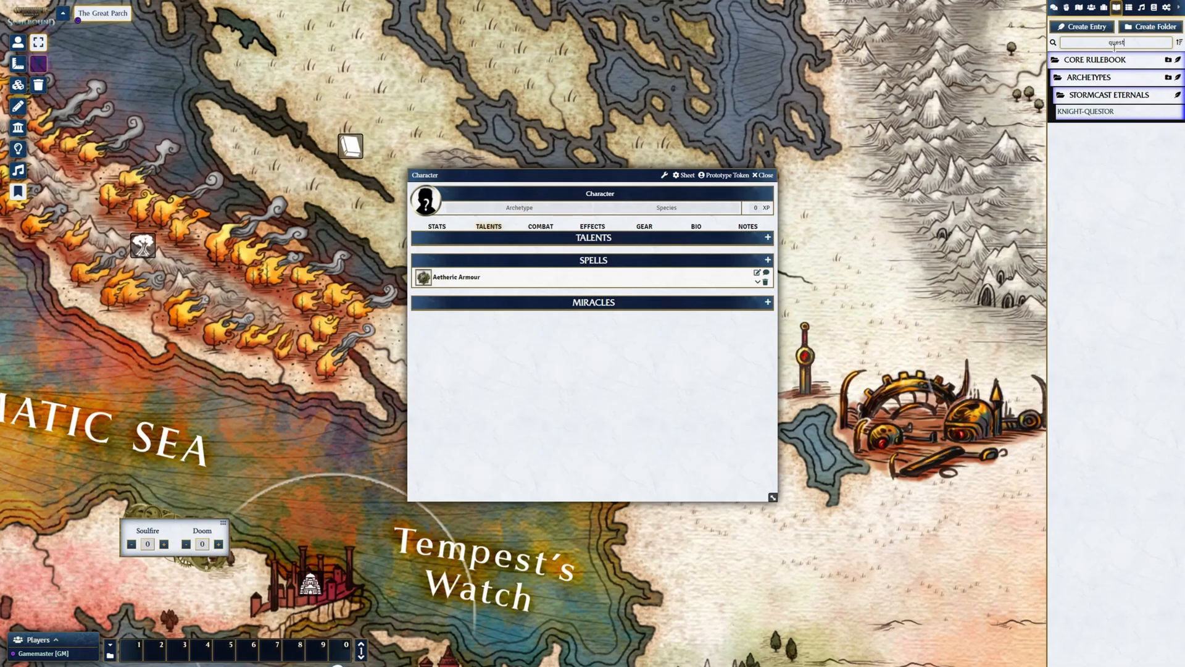
{"action": "left_click", "coordinate": [1097, 112]}
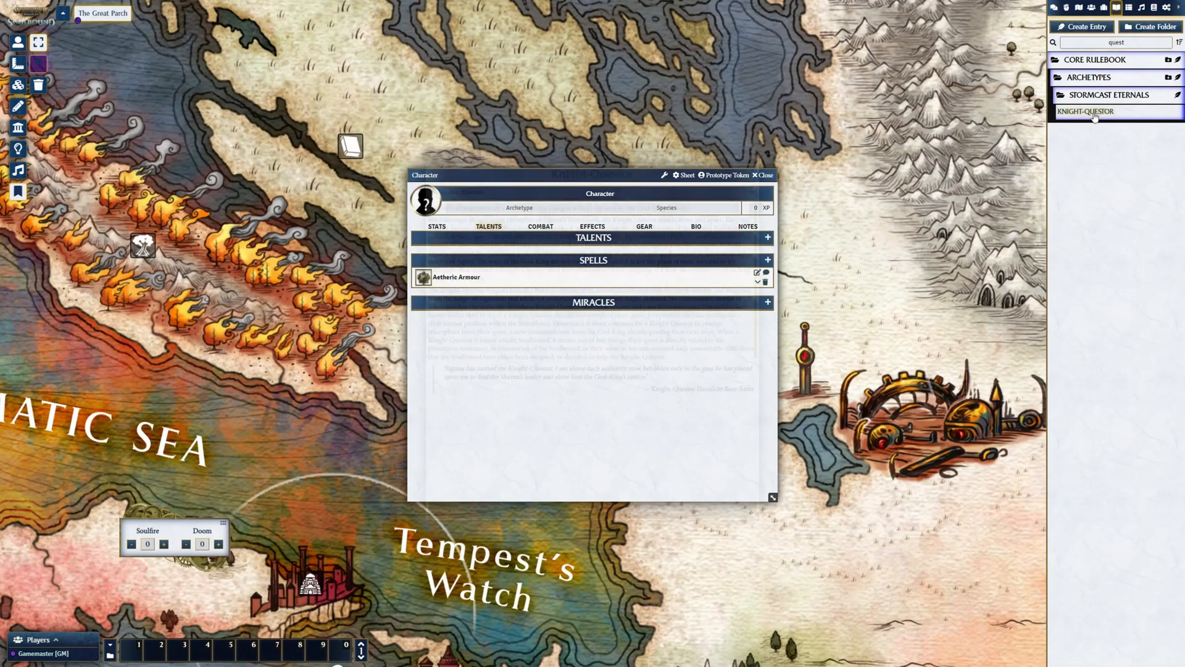
{"action": "left_click_drag", "start_coordinate": [578, 166], "coordinate": [176, 102]}
{"action": "scroll", "coordinate": [206, 228], "scroll_direction": "down", "scroll_amount": 2}
{"action": "scroll", "coordinate": [207, 228], "scroll_direction": "down", "scroll_amount": 3}
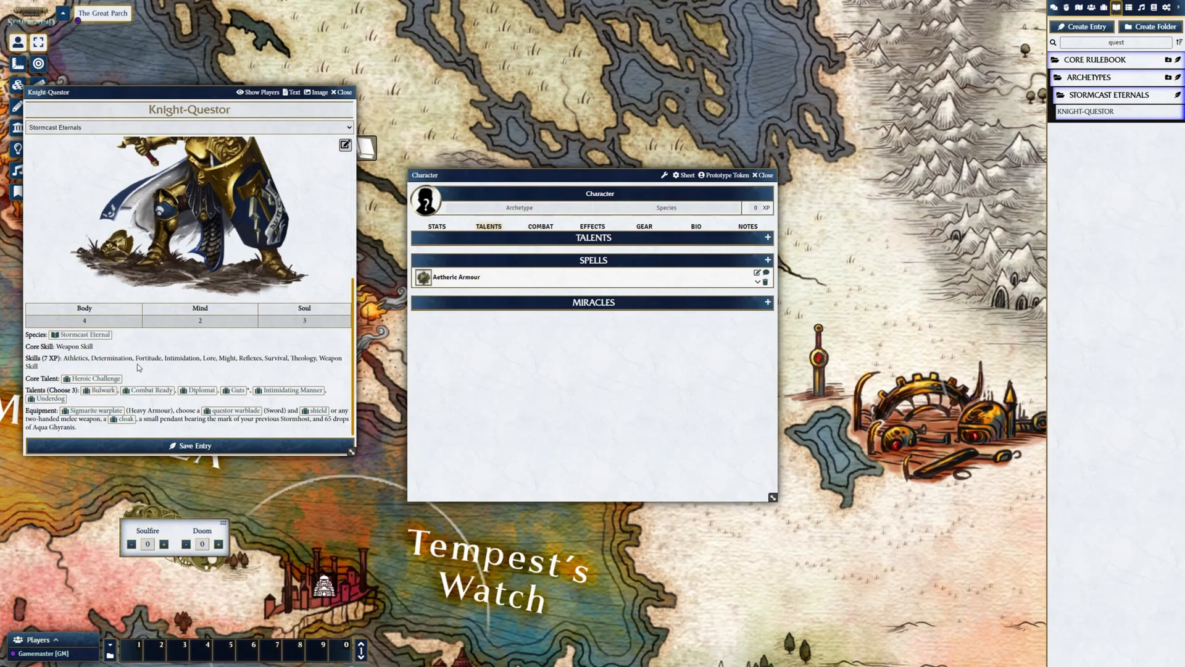
- Add the Heroic Challenge, Bulwark, Combat Ready and Diplomat talents from the Knight-Questor entry to the character
{"action": "left_click_drag", "start_coordinate": [112, 382], "coordinate": [469, 345]}
{"action": "left_click_drag", "start_coordinate": [111, 394], "coordinate": [479, 361]}
{"action": "left_click_drag", "start_coordinate": [148, 395], "coordinate": [480, 376]}
{"action": "left_click_drag", "start_coordinate": [203, 391], "coordinate": [485, 393]}
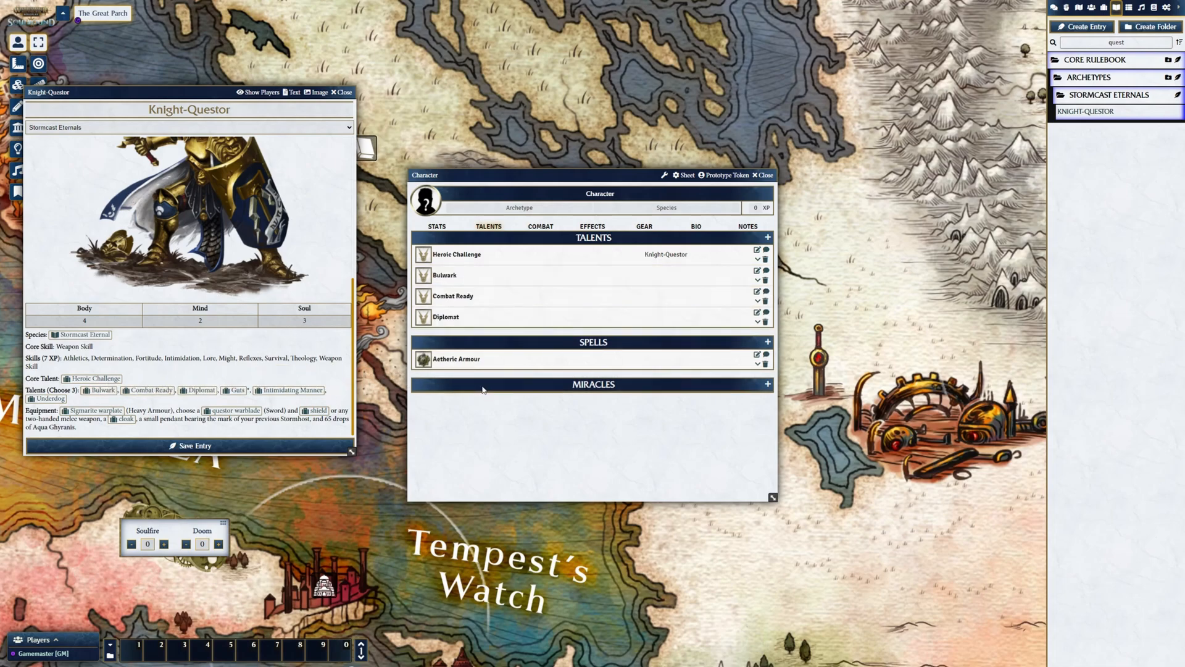
- Add the Sigmarite warplate, questor warblade, shield and cloak from the Knight-Questor entry to the character
{"action": "left_click_drag", "start_coordinate": [97, 410], "coordinate": [482, 422]}
{"action": "left_click_drag", "start_coordinate": [235, 411], "coordinate": [517, 408]}
{"action": "left_click_drag", "start_coordinate": [320, 410], "coordinate": [497, 413]}
{"action": "left_click_drag", "start_coordinate": [122, 419], "coordinate": [490, 417]}
- Search the journals for "weapons", read the Weapons and Armour entry through to the sigmarite rules, and close it
{"action": "double_click", "coordinate": [1133, 44]}
{"action": "type", "text": "weapons"}
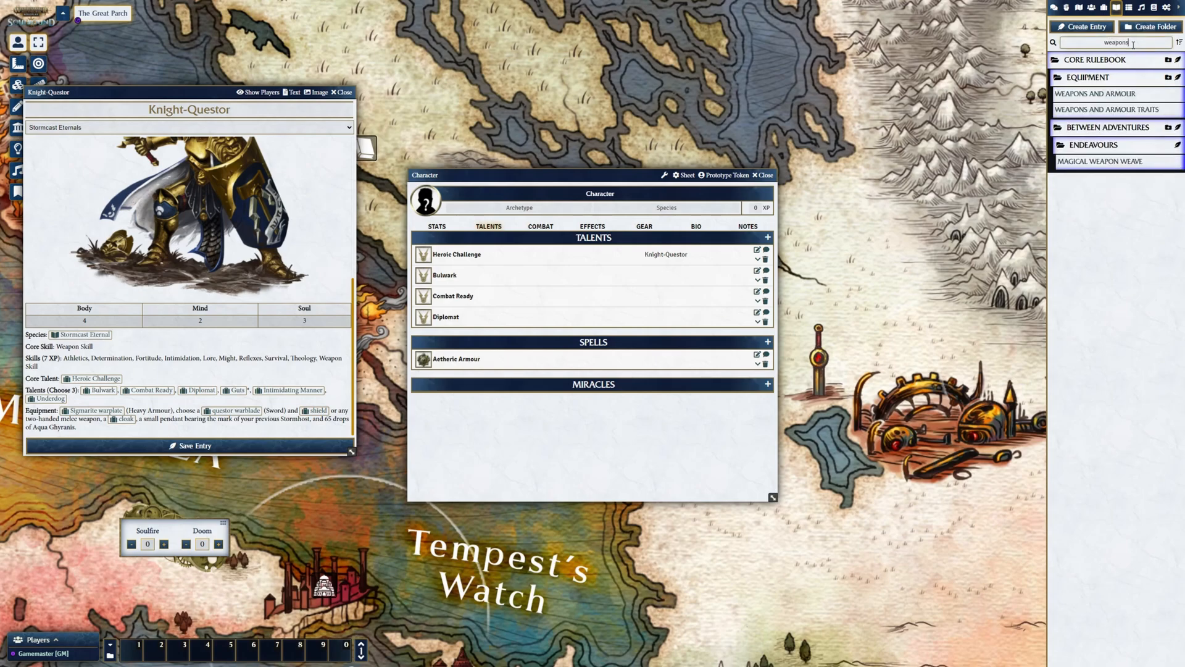
{"action": "left_click", "coordinate": [1099, 93]}
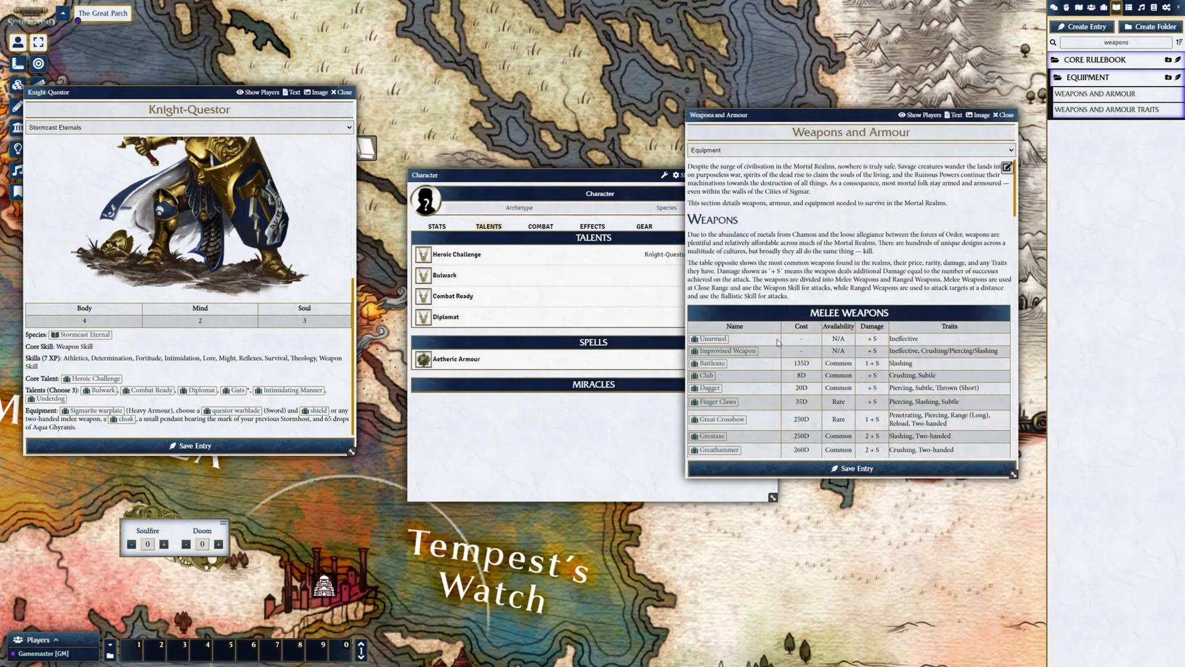
{"action": "scroll", "coordinate": [838, 341], "scroll_direction": "down", "scroll_amount": 5}
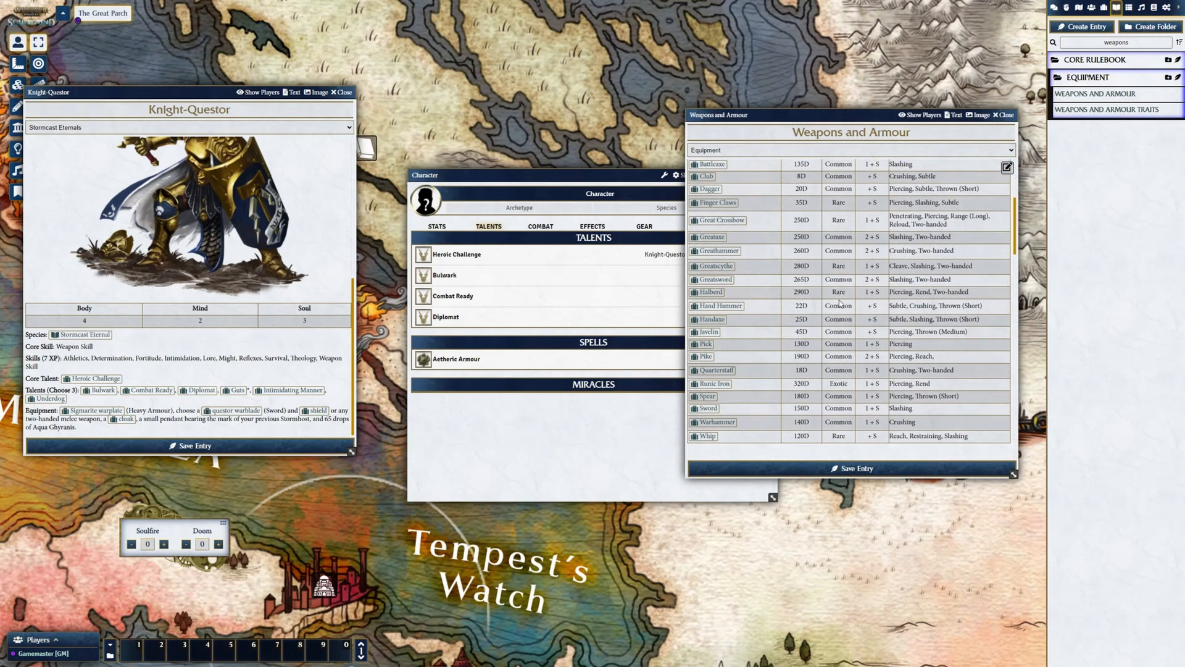
{"action": "scroll", "coordinate": [840, 303], "scroll_direction": "down", "scroll_amount": 5}
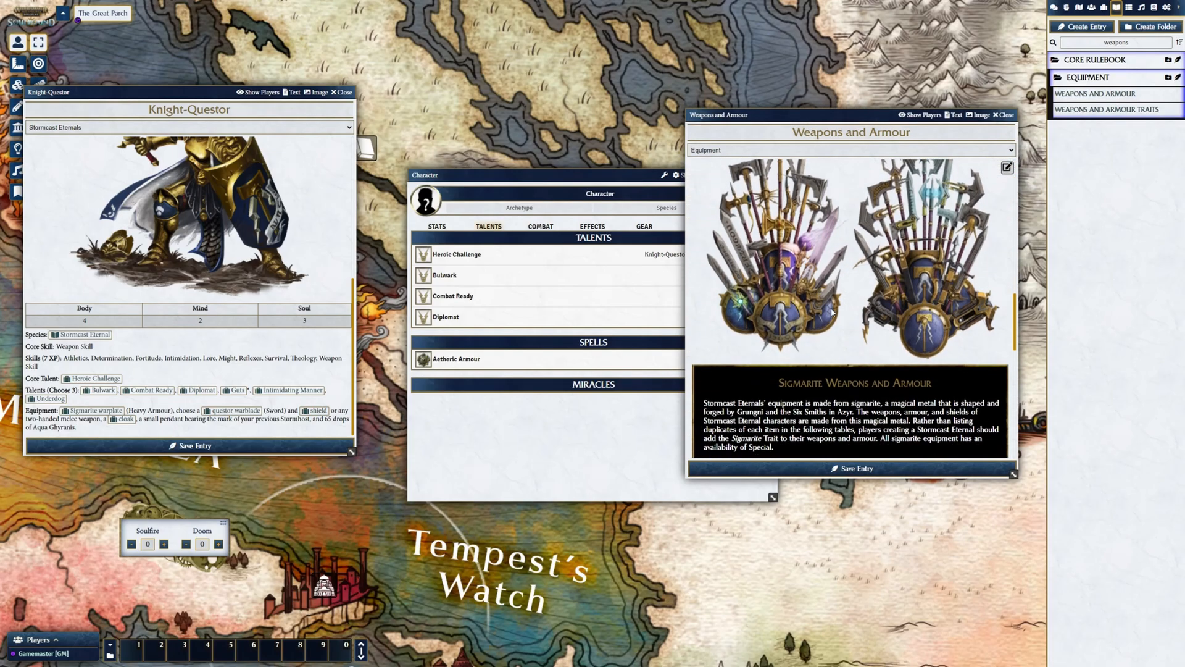
{"action": "left_click", "coordinate": [1003, 115]}
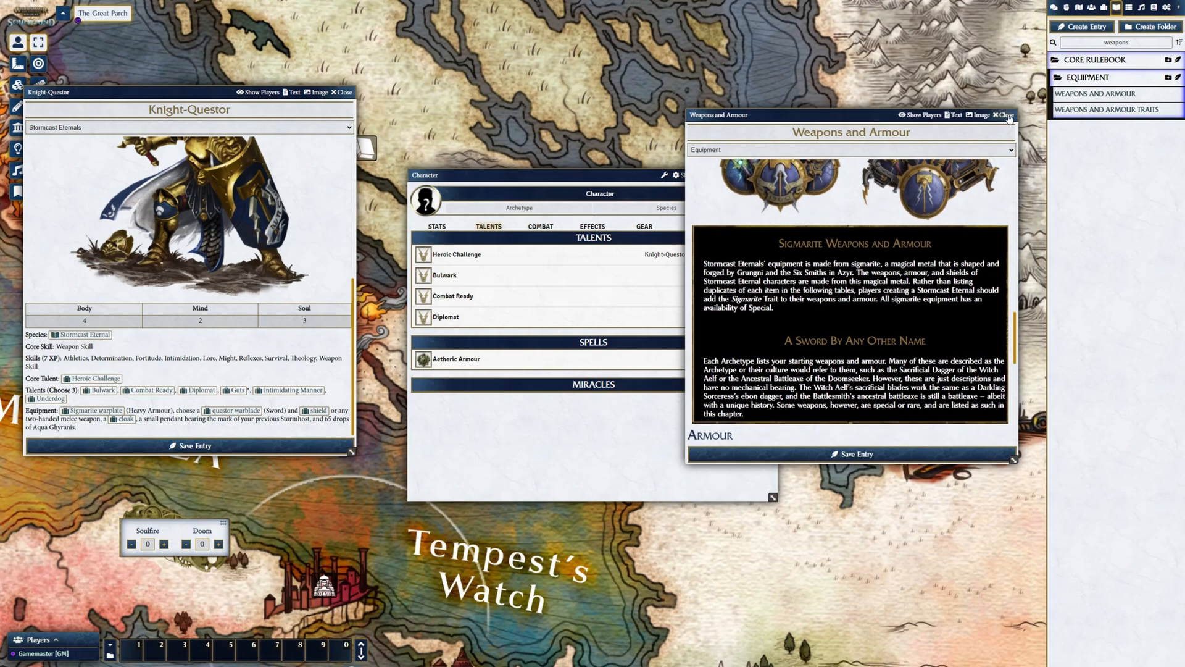
- Set the character's attributes to Body 4, Mind 2 and Soul 3
{"action": "left_click", "coordinate": [438, 227]}
{"action": "left_click", "coordinate": [487, 263]}
{"action": "type", "text": "4"}
{"action": "key", "text": "Tab"}
{"action": "type", "text": "2"}
{"action": "key", "text": "Tab"}
{"action": "type", "text": "3"}
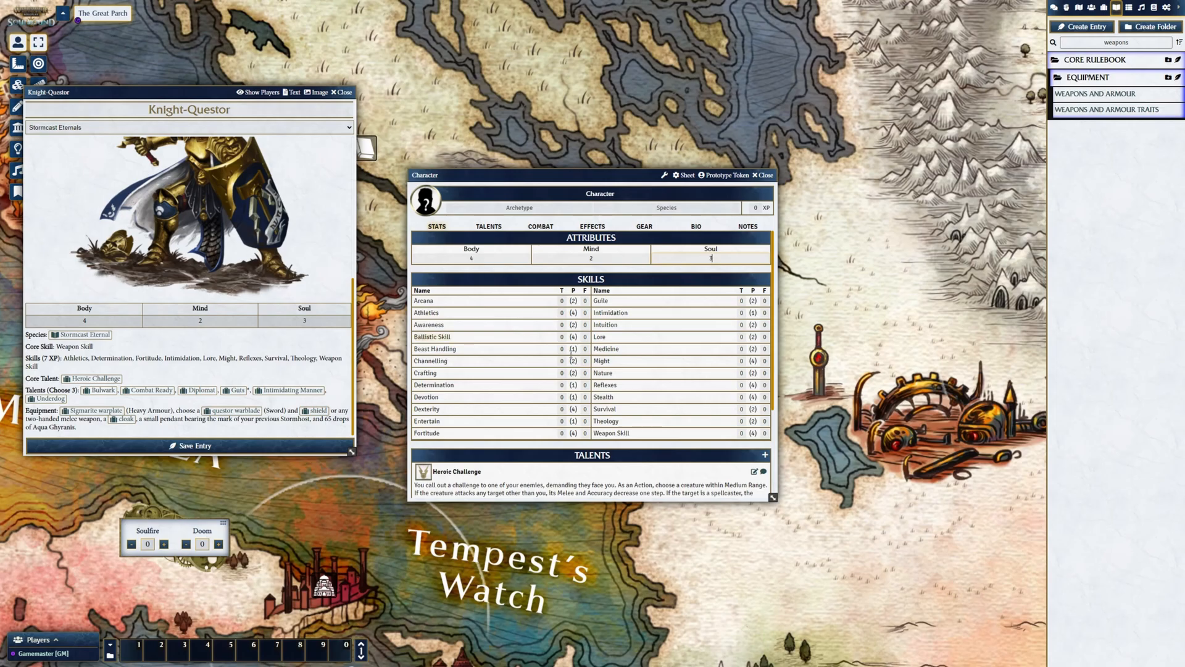
- Set training to 1 for Athletics and 2 for Intimidation and Weapon Skill, with focus 2 for Intimidation
{"action": "left_click", "coordinate": [525, 279]}
{"action": "type", "text": "2"}
{"action": "left_click", "coordinate": [739, 435]}
{"action": "type", "text": "2"}
- Filter the token images by "storm" and use the stormcast-eternals image as the character's portrait
{"action": "left_click", "coordinate": [433, 210]}
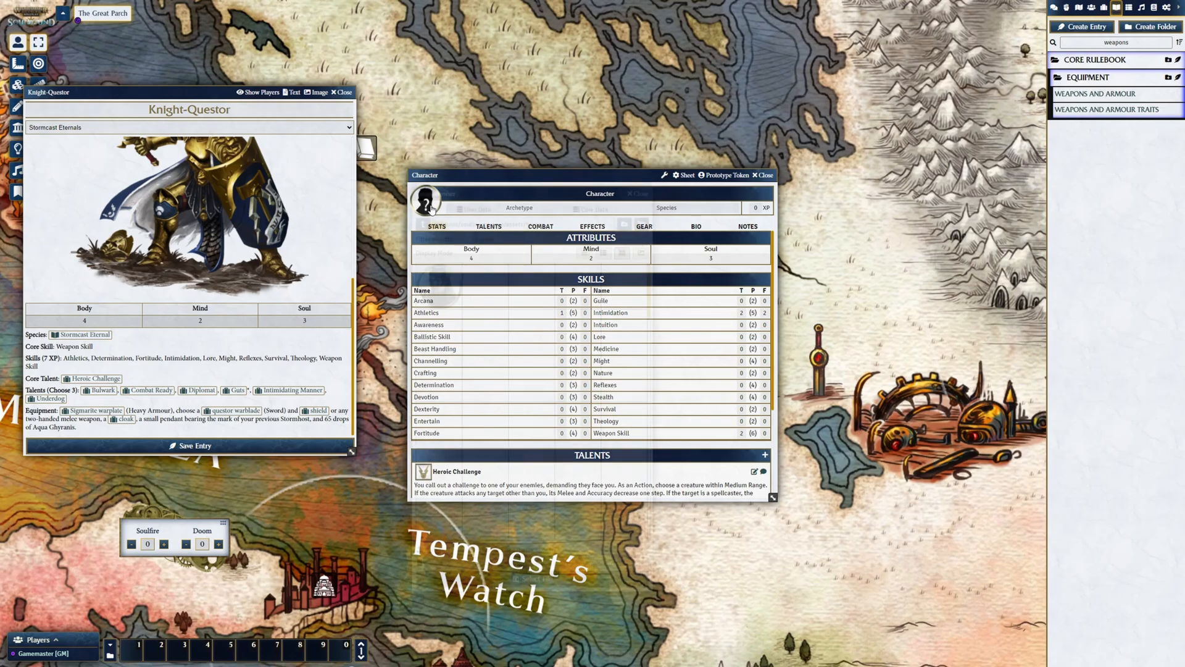
{"action": "type", "text": "storm"}
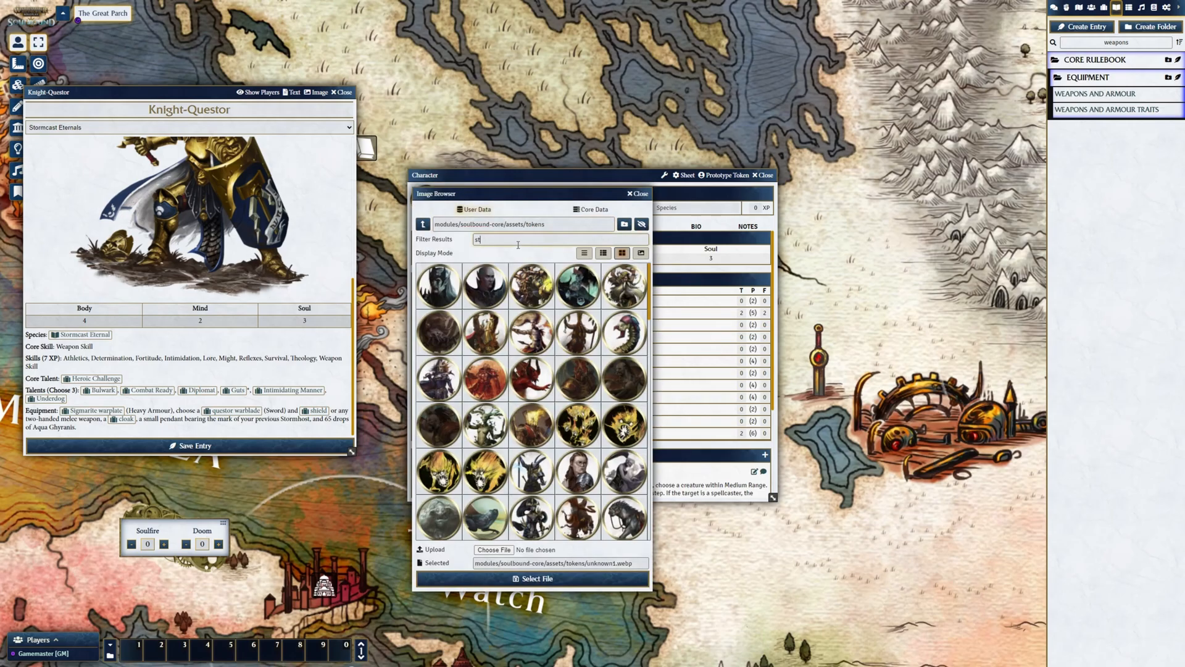
{"action": "left_click", "coordinate": [586, 288]}
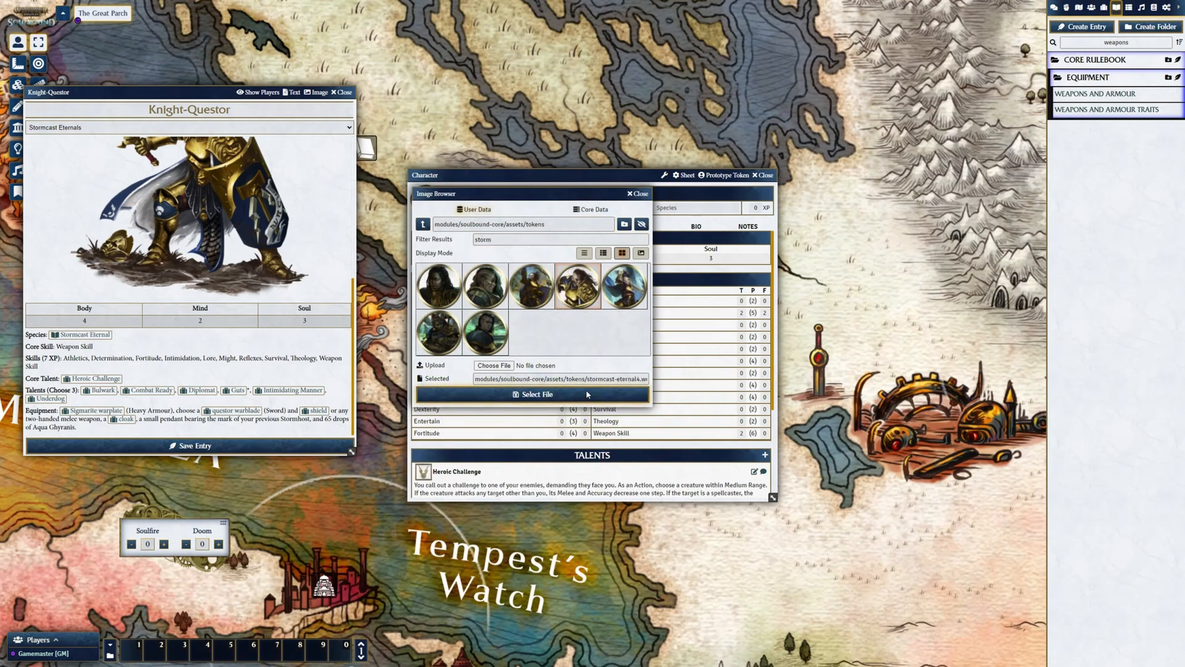
{"action": "left_click", "coordinate": [585, 403]}
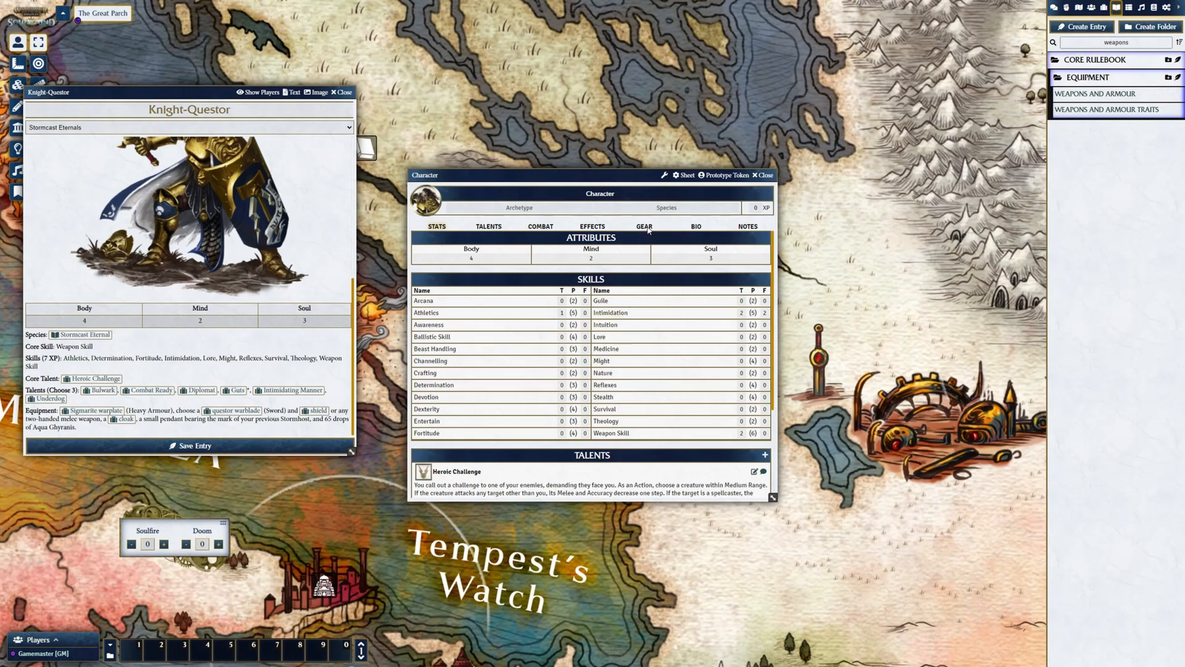
- Rename the character's Sword as Questor Warblade
{"action": "left_click", "coordinate": [645, 226]}
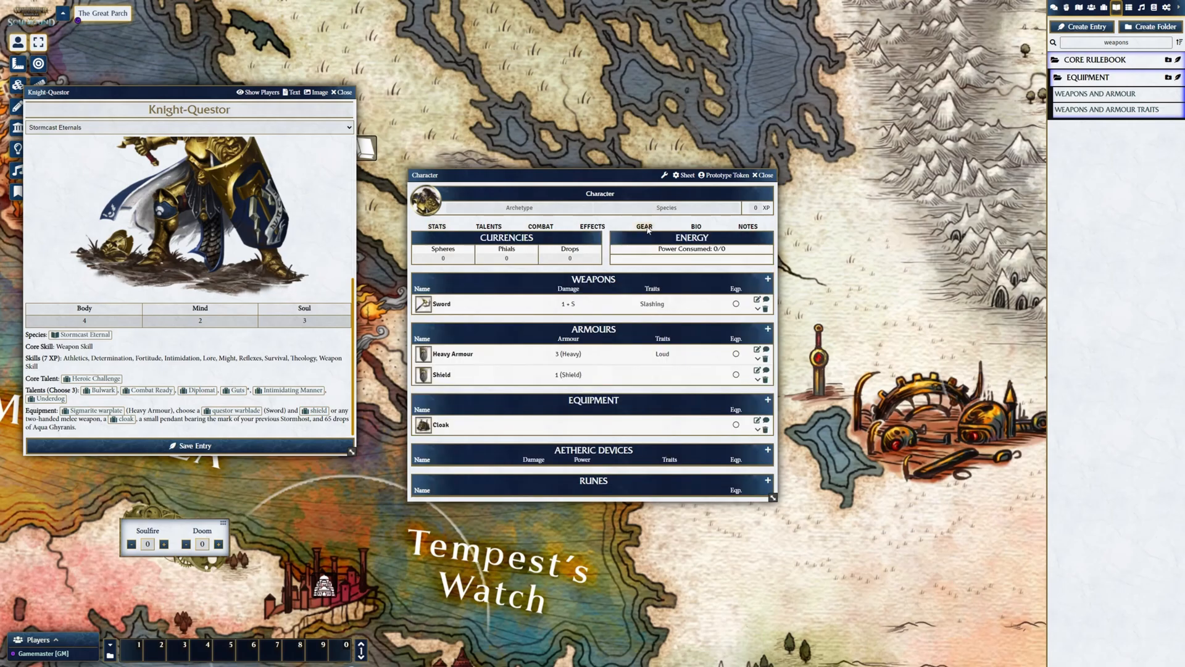
{"action": "left_click", "coordinate": [757, 300]}
{"action": "double_click", "coordinate": [565, 241]}
{"action": "type", "text": "Questor Warblade"}
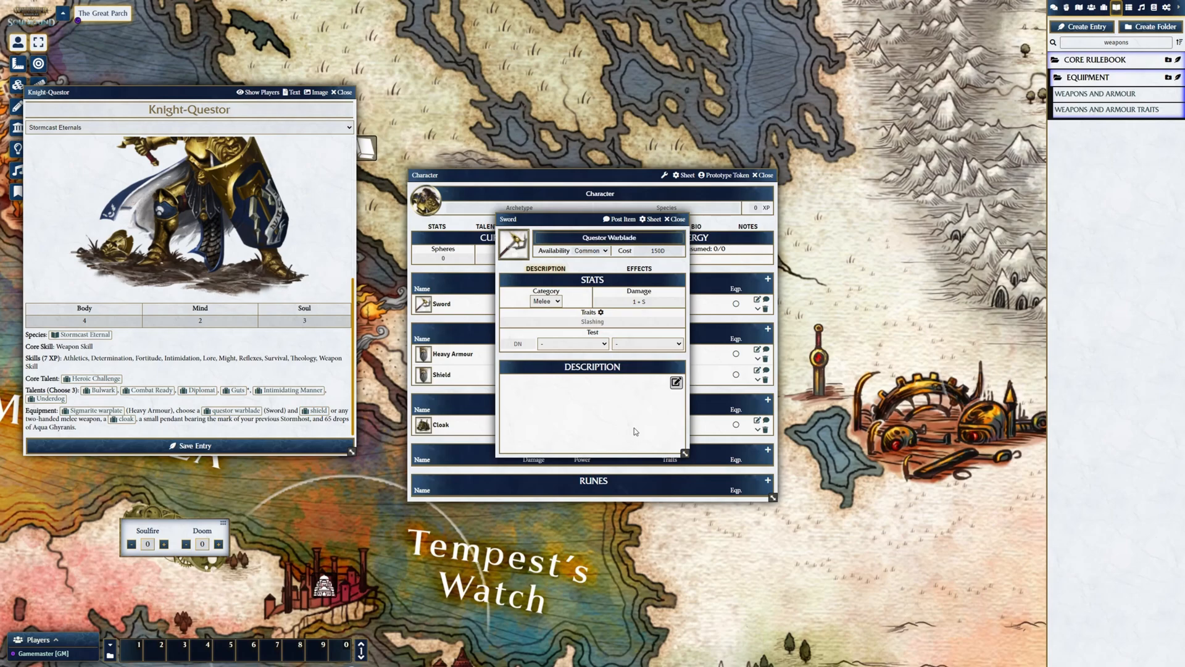
{"action": "left_click", "coordinate": [677, 219]}
- Rename the character's Heavy Armour as Sigmarite Warplate and add the Sigmarite trait to it
{"action": "left_click", "coordinate": [757, 350]}
{"action": "triple_click", "coordinate": [590, 238]}
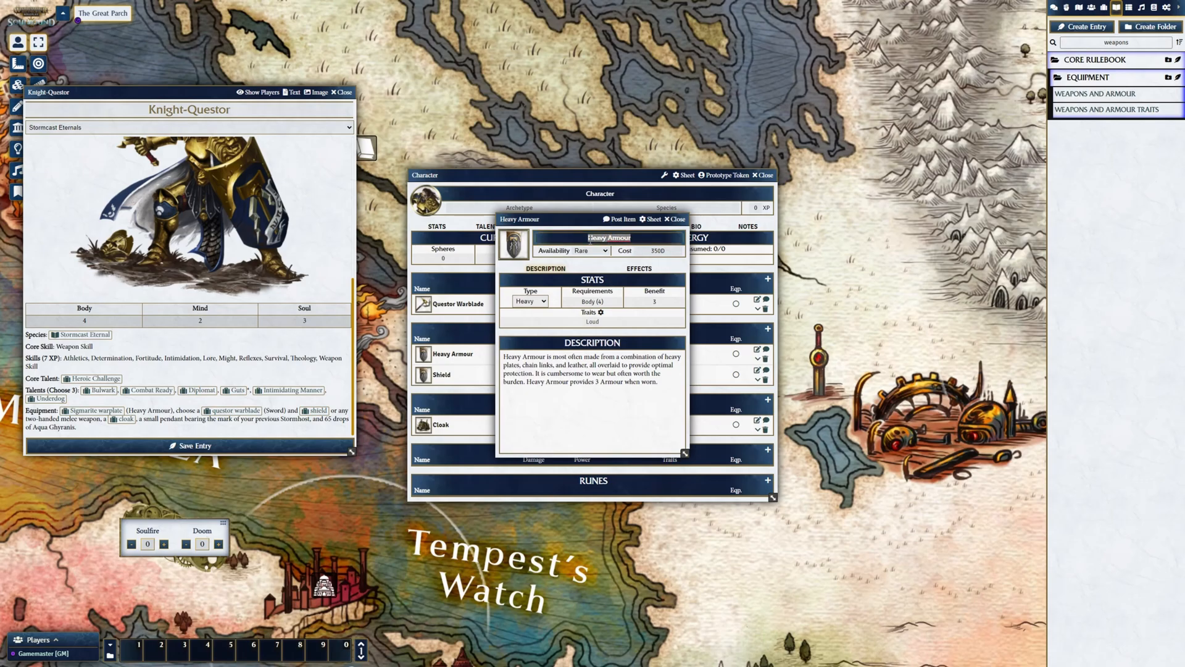
{"action": "type", "text": "Sigmarite Warplate"}
{"action": "left_click", "coordinate": [598, 402]}
{"action": "left_click", "coordinate": [601, 312]}
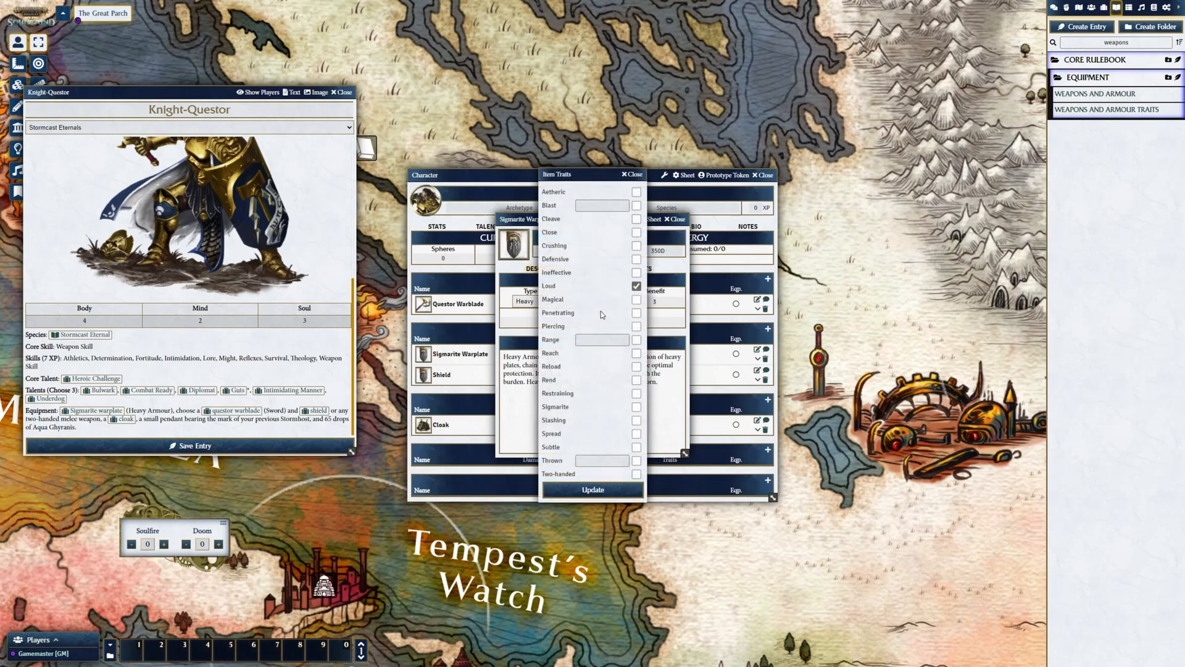
{"action": "left_click", "coordinate": [637, 407]}
{"action": "left_click", "coordinate": [593, 490]}
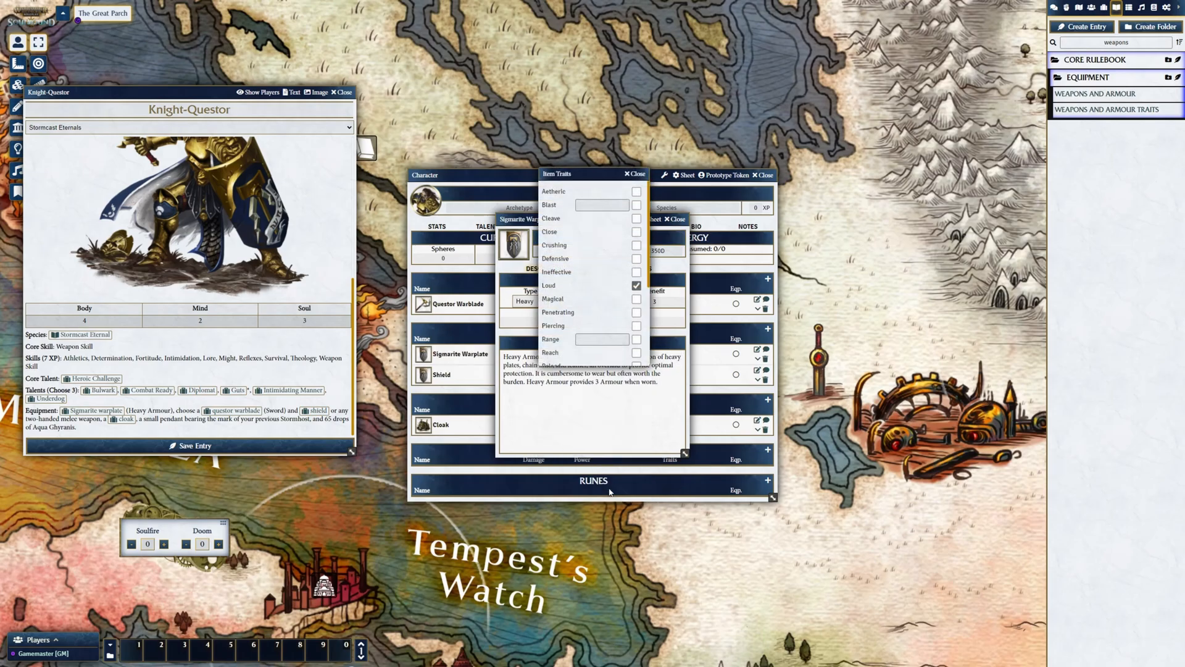
{"action": "left_click", "coordinate": [676, 219]}
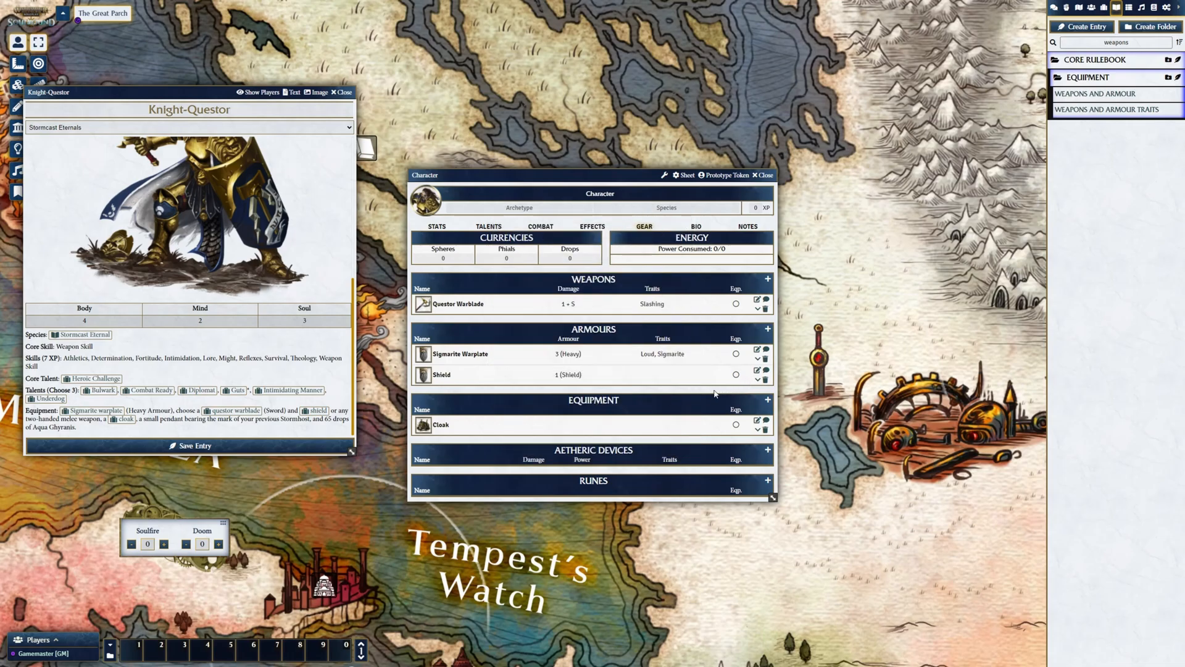
- Equip the Shield and the Cloak in the character's gear
{"action": "left_click", "coordinate": [735, 374]}
{"action": "left_click", "coordinate": [736, 424]}
- Roll the character's Soul (Intimidation) test at DN 3:1 from the skill list
{"action": "left_click", "coordinate": [438, 227]}
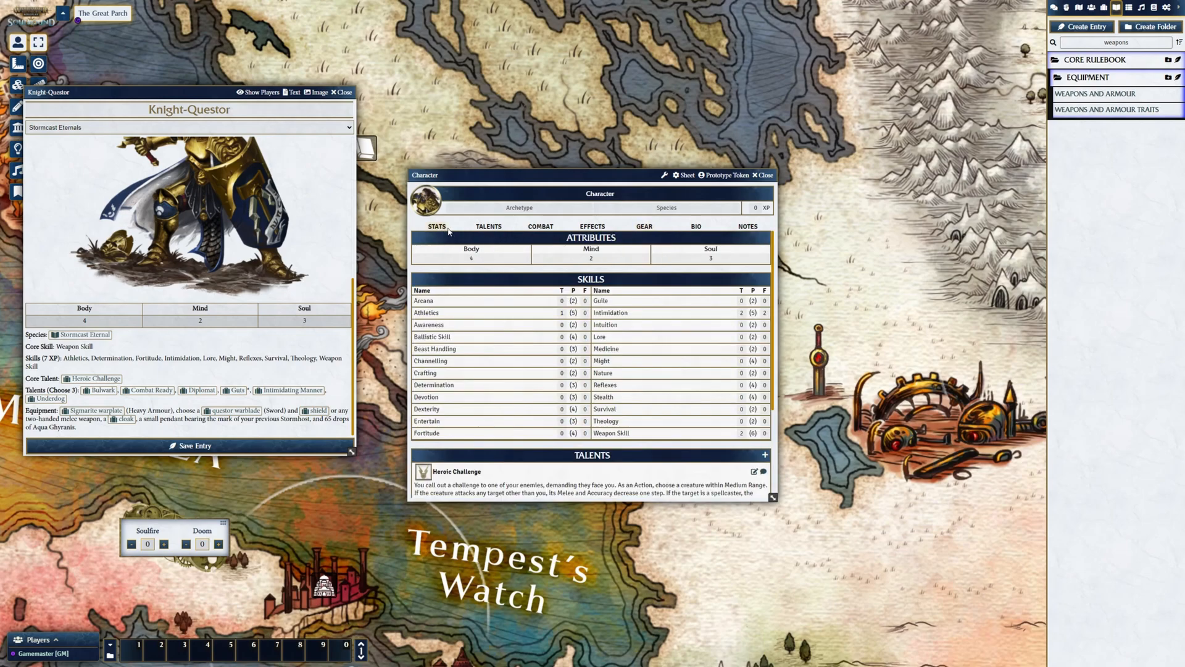
{"action": "left_click", "coordinate": [1054, 7]}
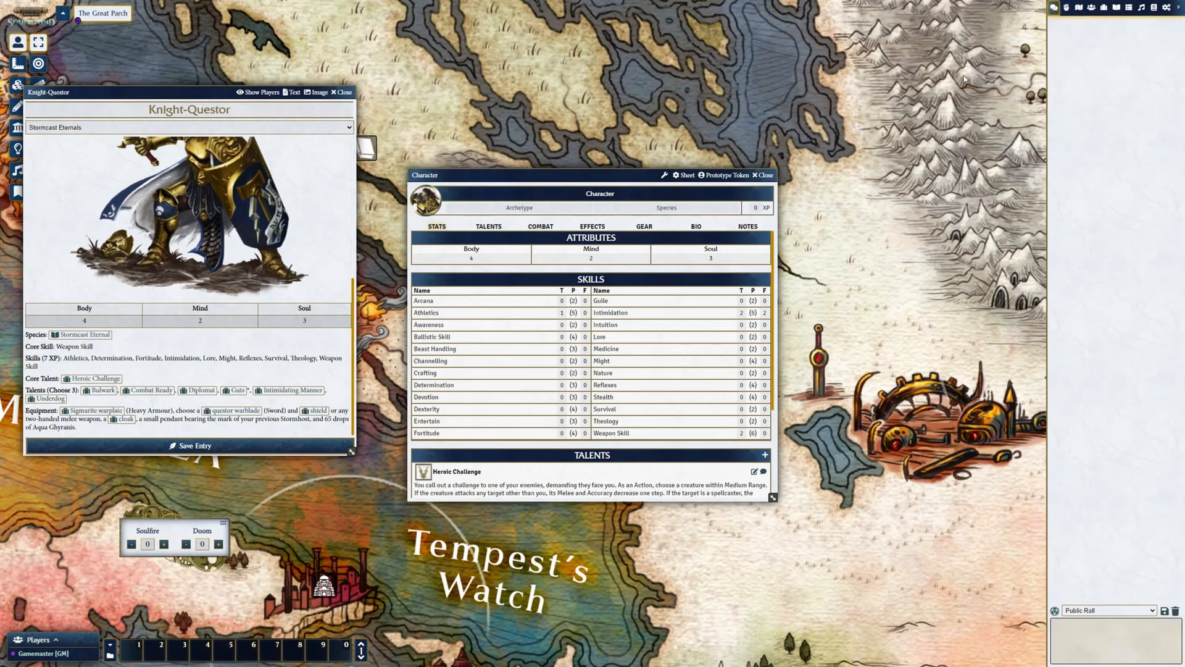
{"action": "left_click", "coordinate": [611, 313]}
{"action": "left_click_drag", "start_coordinate": [594, 291], "coordinate": [562, 241]}
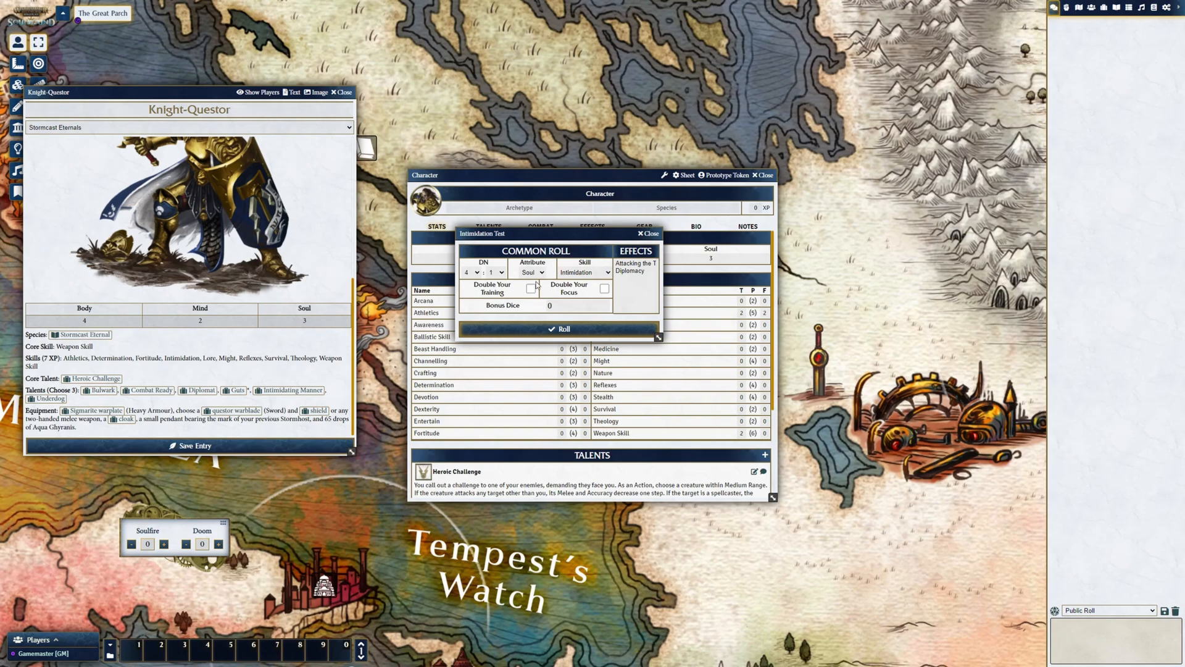
{"action": "left_click", "coordinate": [578, 313]}
{"action": "left_click", "coordinate": [622, 311]}
{"action": "left_click", "coordinate": [635, 273]}
{"action": "left_click", "coordinate": [636, 271]}
{"action": "left_click", "coordinate": [635, 272]}
{"action": "left_click", "coordinate": [635, 272]}
{"action": "left_click", "coordinate": [635, 272]}
{"action": "left_click", "coordinate": [566, 330]}
{"action": "left_click", "coordinate": [567, 329]}
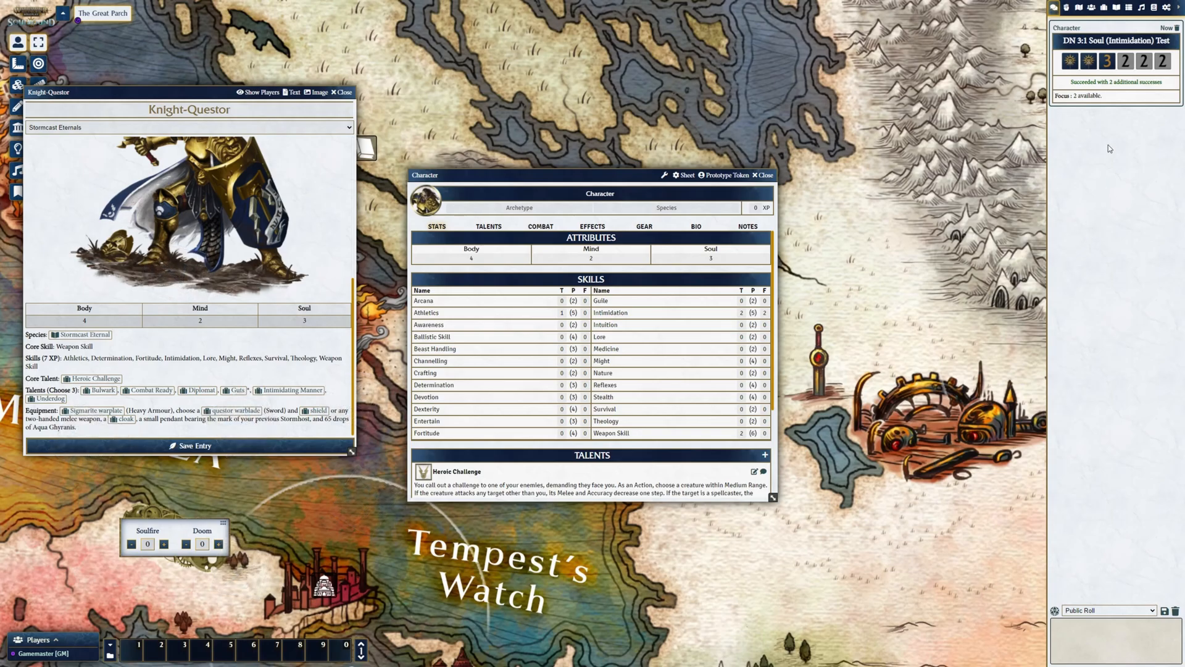
- Try applying Focus to the third and fourth dice of the Intimidation test, and reset the Focus
{"action": "left_click", "coordinate": [1106, 60]}
{"action": "left_click", "coordinate": [1125, 60]}
{"action": "right_click", "coordinate": [1124, 88]}
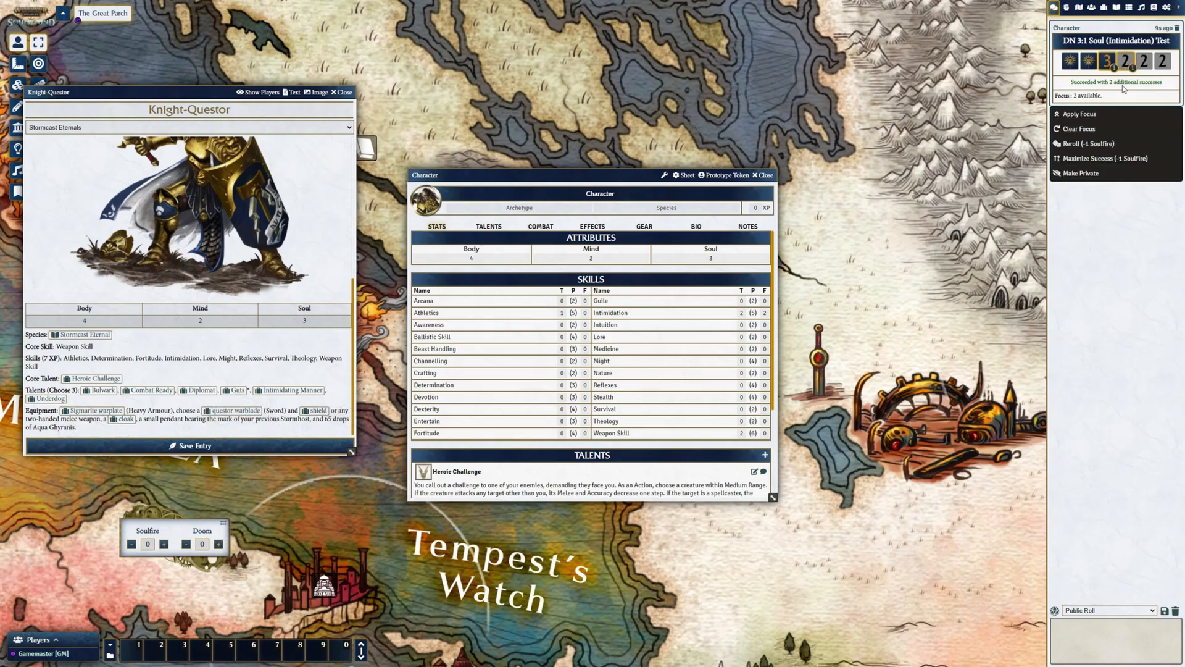
{"action": "left_click", "coordinate": [1091, 115]}
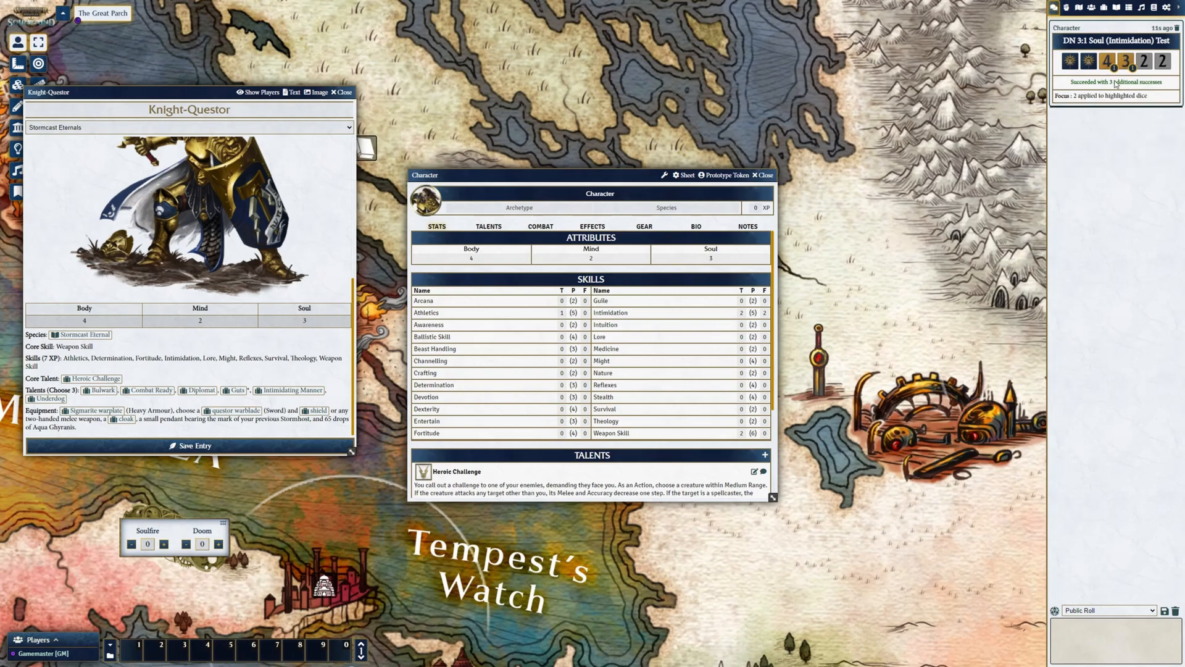
{"action": "right_click", "coordinate": [1114, 85]}
{"action": "left_click", "coordinate": [1073, 129]}
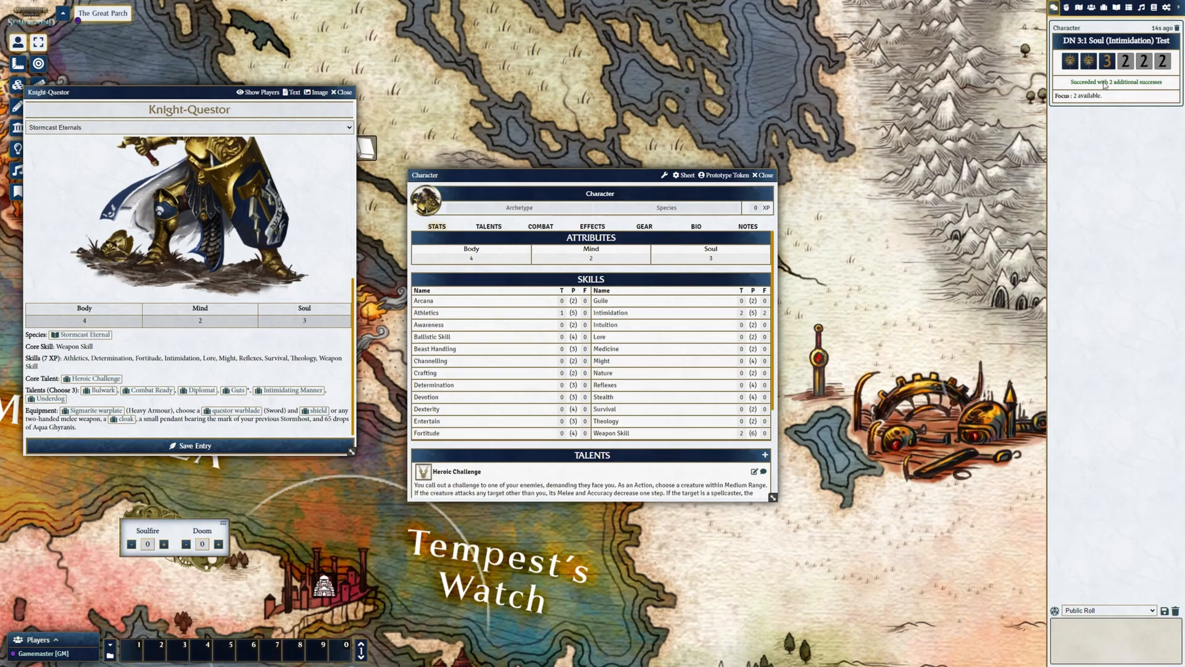
- Apply the 2 available Focus to the fourth and fifth dice of the Intimidation test
{"action": "left_click", "coordinate": [1125, 61]}
{"action": "left_click", "coordinate": [1144, 61]}
{"action": "right_click", "coordinate": [1128, 83]}
{"action": "left_click", "coordinate": [1094, 114]}
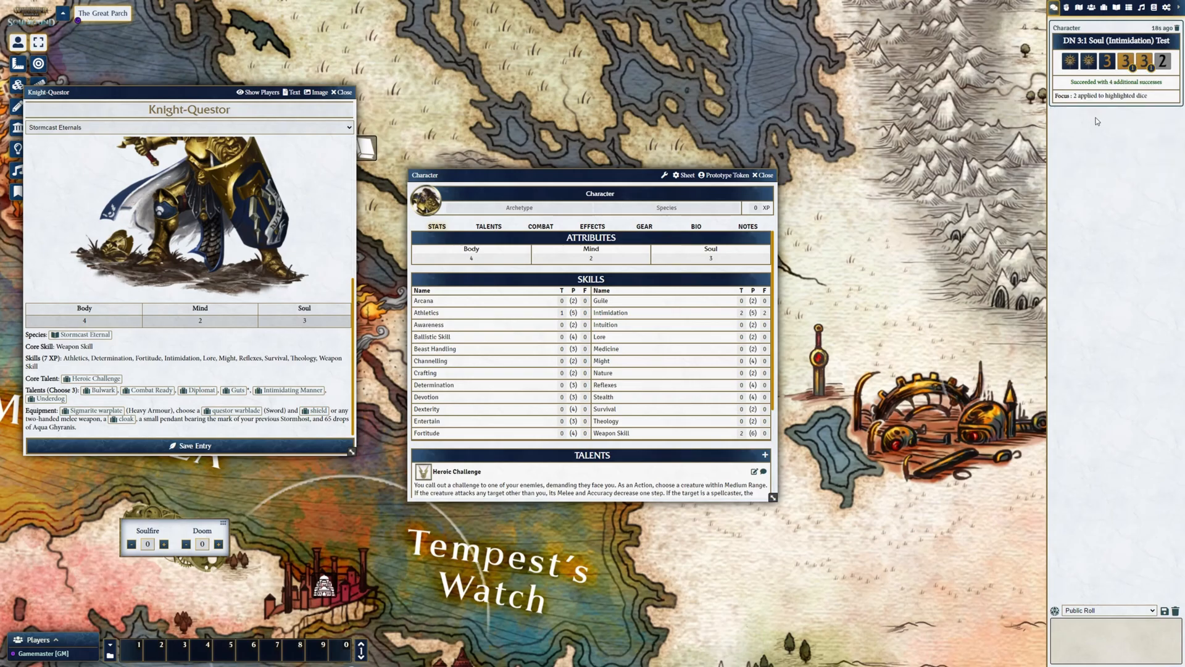
- Reroll only the last die of the Intimidation test at the cost of 1 Soulfire
{"action": "right_click", "coordinate": [1112, 80]}
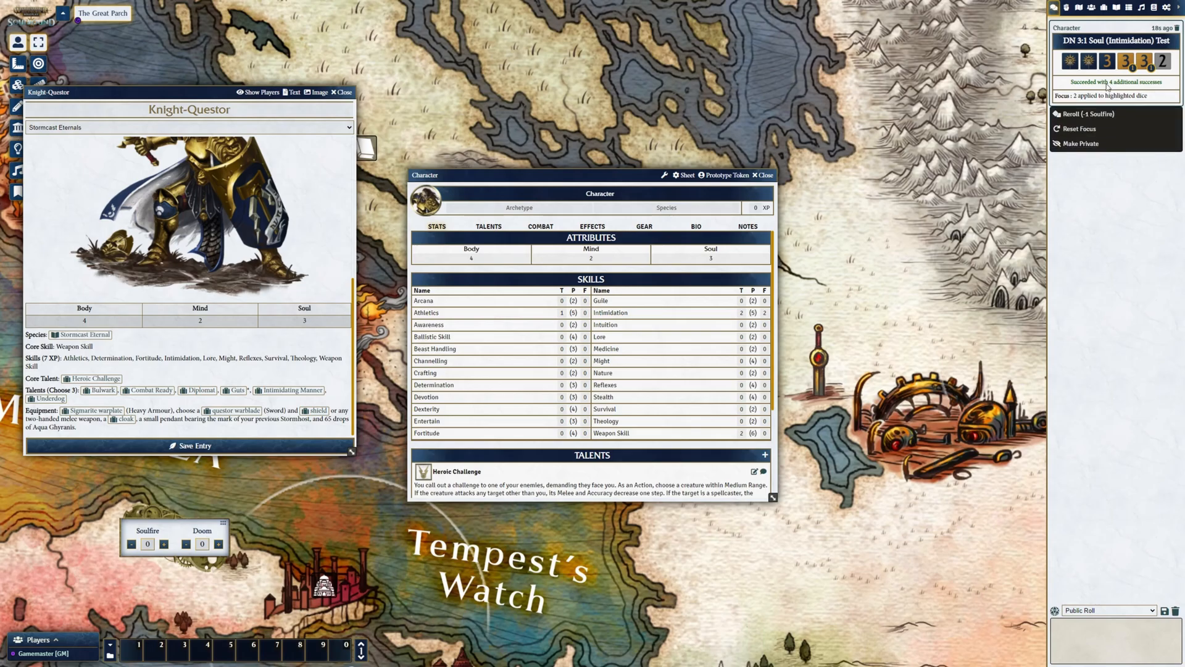
{"action": "left_click", "coordinate": [1089, 115]}
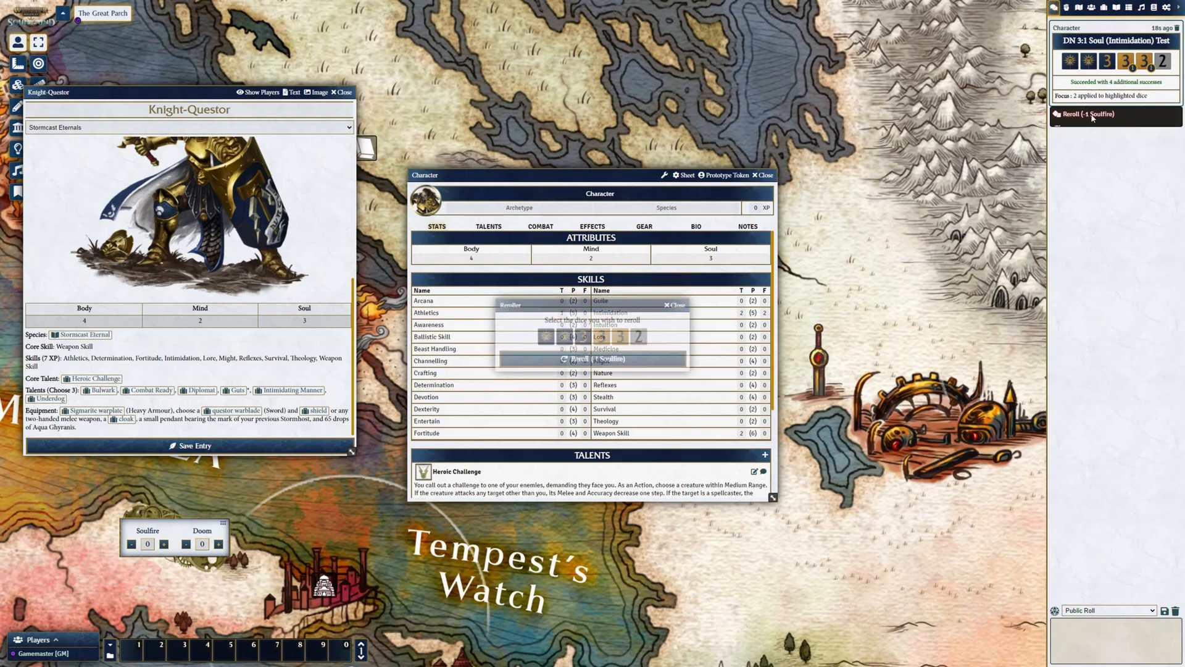
{"action": "left_click_drag", "start_coordinate": [623, 311], "coordinate": [930, 258]}
{"action": "left_click", "coordinate": [947, 284]}
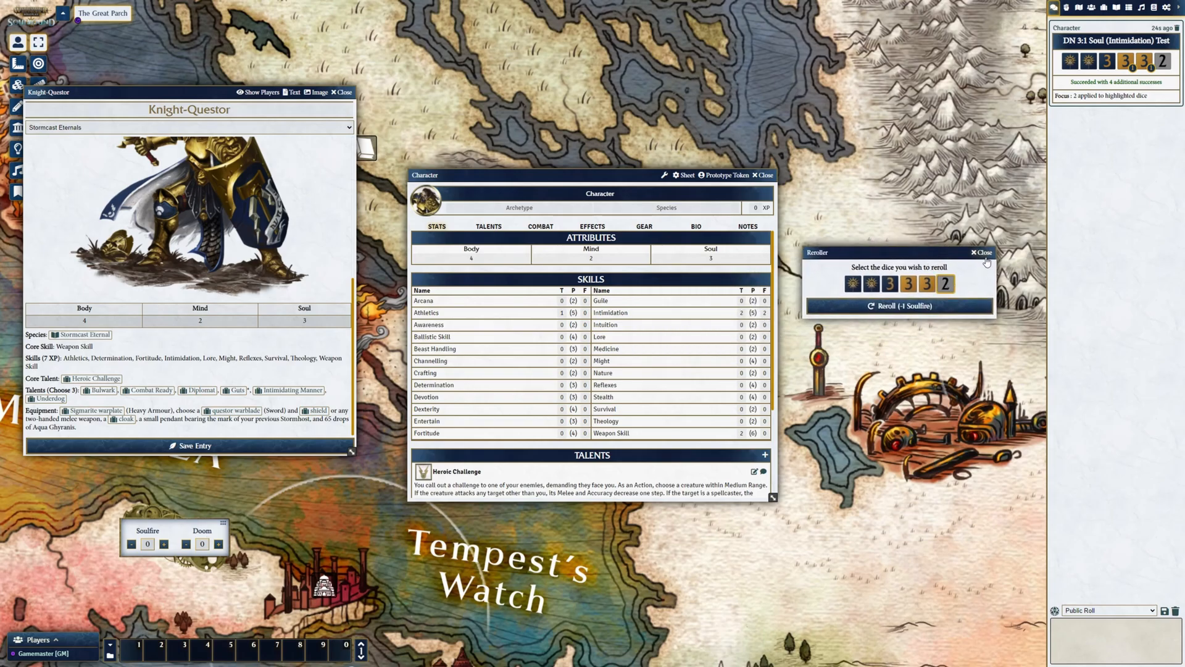
{"action": "left_click", "coordinate": [946, 307]}
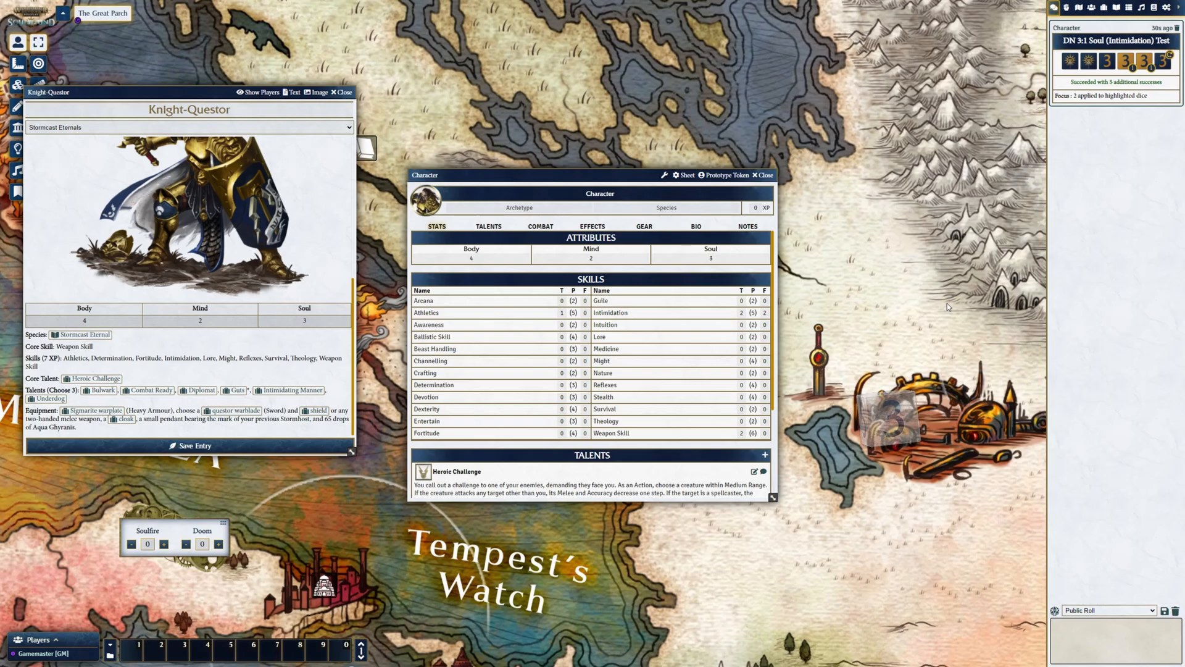
- Review the Questor Warblade attack test's combat roll and opponent settings, and close it without rolling
{"action": "left_click", "coordinate": [540, 227]}
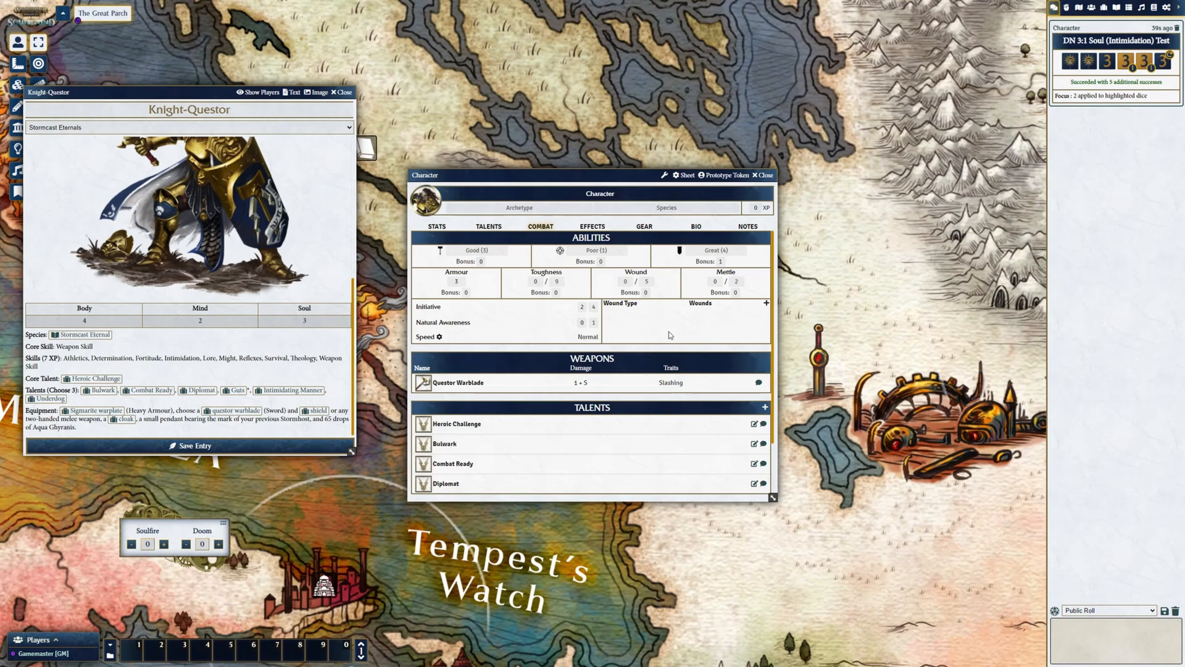
{"action": "left_click", "coordinate": [467, 387]}
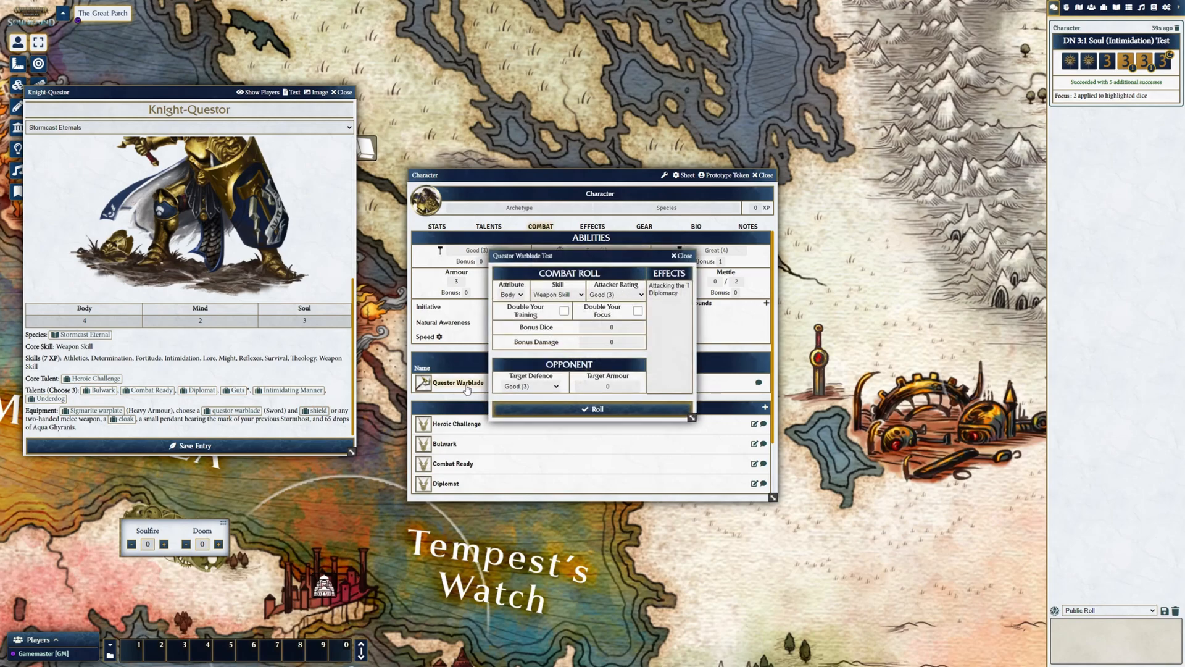
{"action": "left_click_drag", "start_coordinate": [581, 264], "coordinate": [544, 181]}
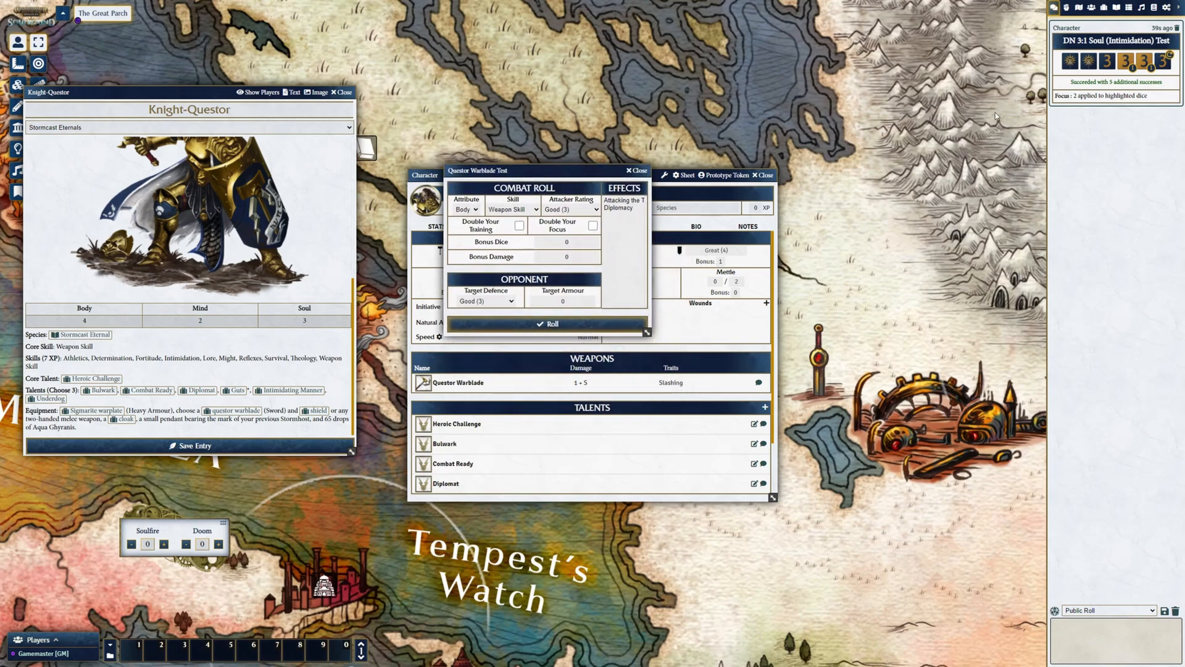
{"action": "left_click", "coordinate": [1092, 9]}
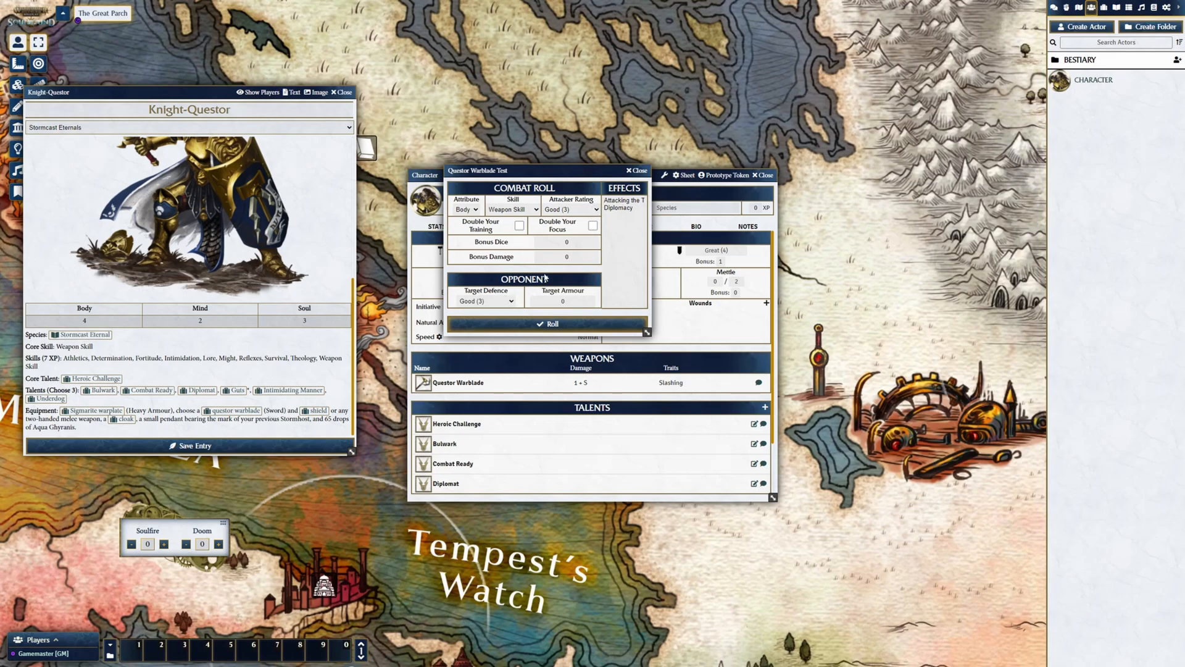
{"action": "left_click", "coordinate": [638, 171]}
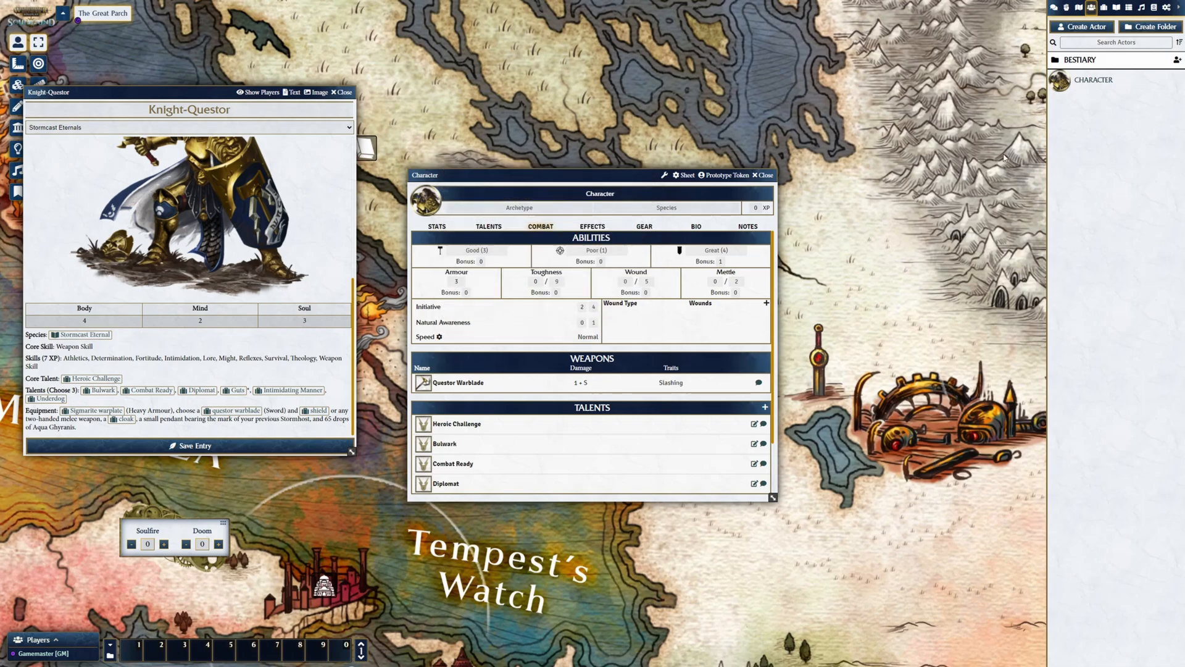
- Place the character's token on the map east of the character sheet and mark it as a target
{"action": "left_click_drag", "start_coordinate": [1089, 84], "coordinate": [859, 284]}
{"action": "right_click", "coordinate": [863, 283]}
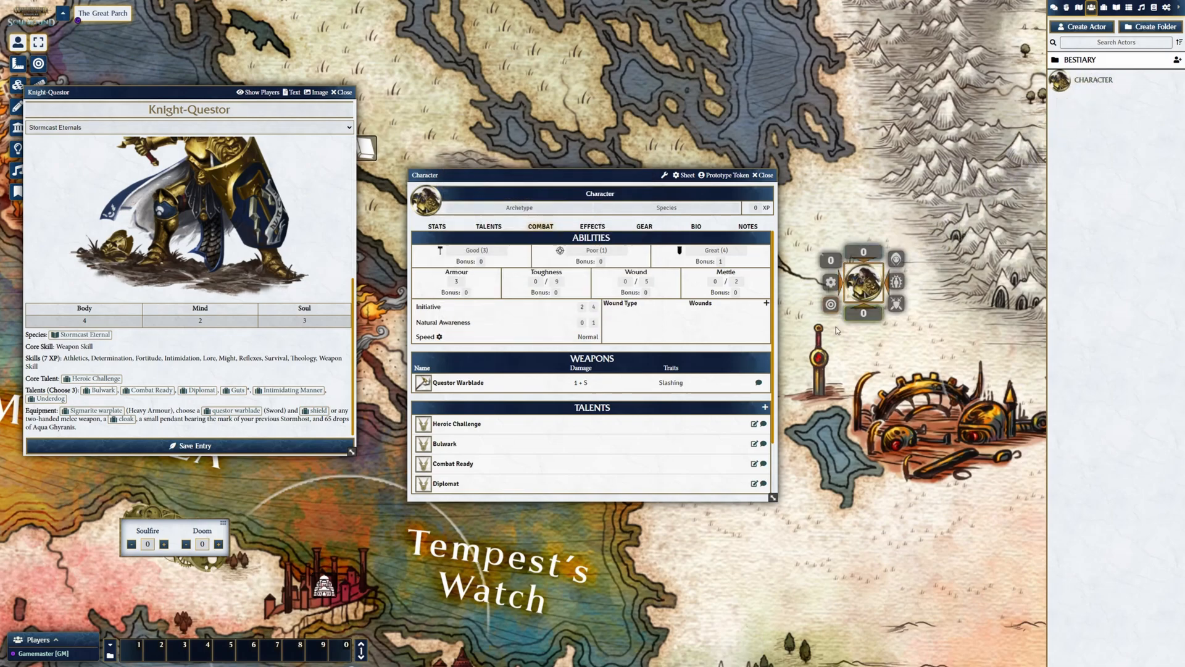
{"action": "left_click", "coordinate": [853, 375]}
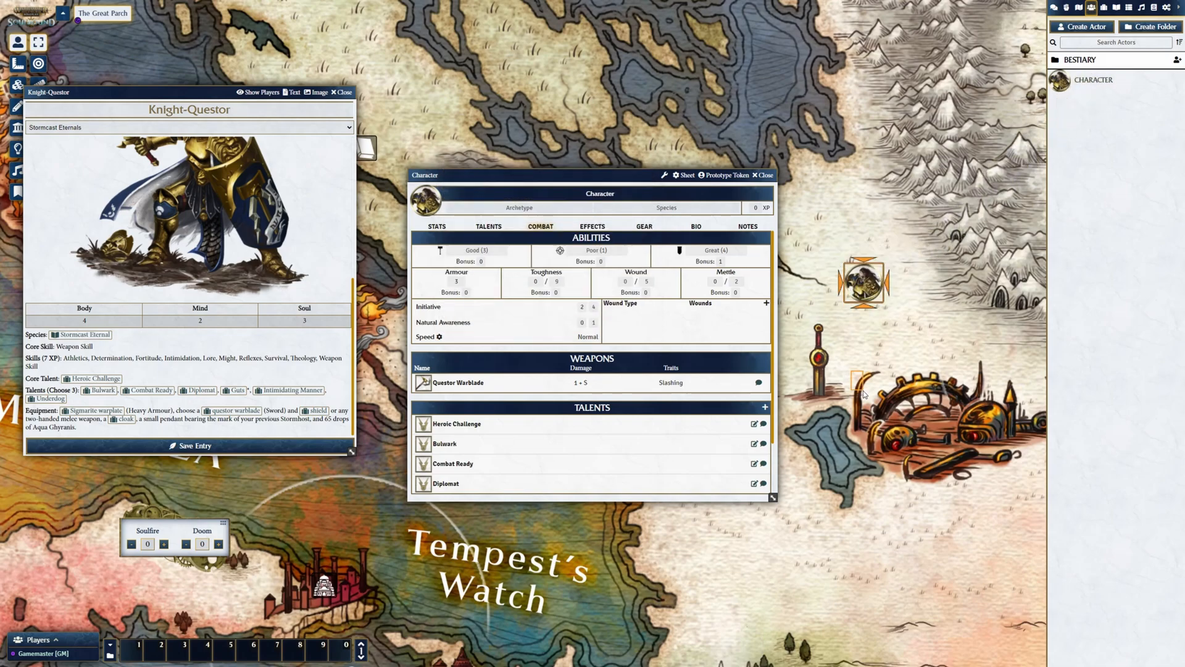
- Check the opponent values in the Questor Warblade test against the targeted token, close the test and clear the target
{"action": "left_click", "coordinate": [482, 383]}
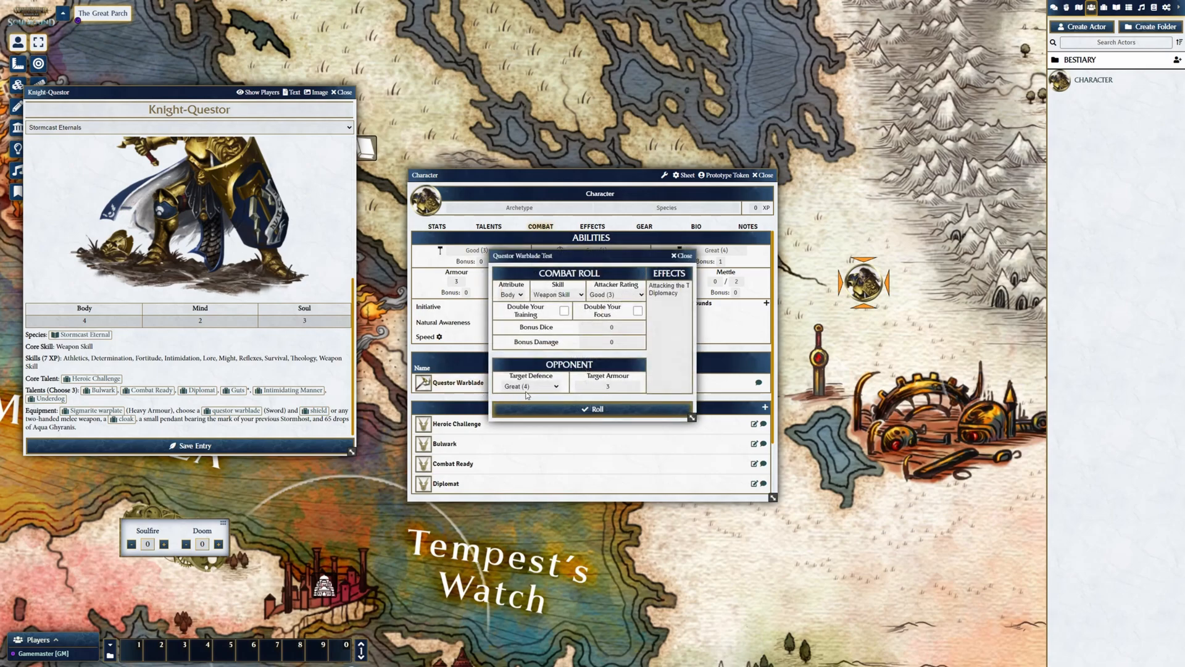
{"action": "left_click", "coordinate": [682, 256]}
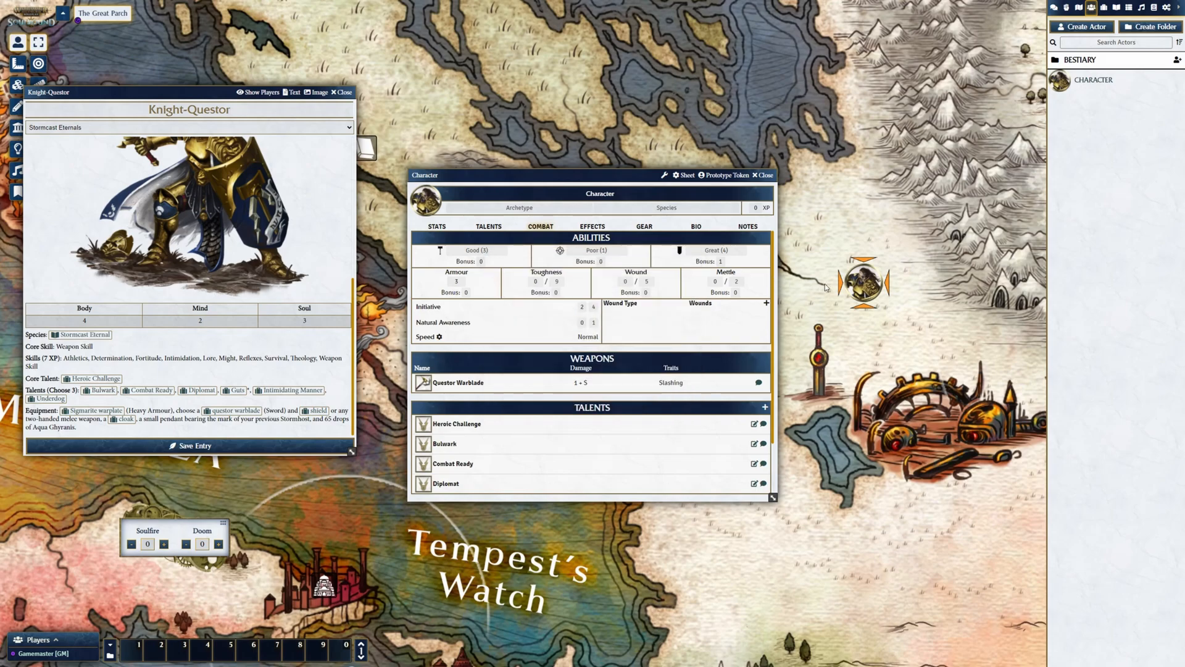
{"action": "right_click", "coordinate": [863, 282]}
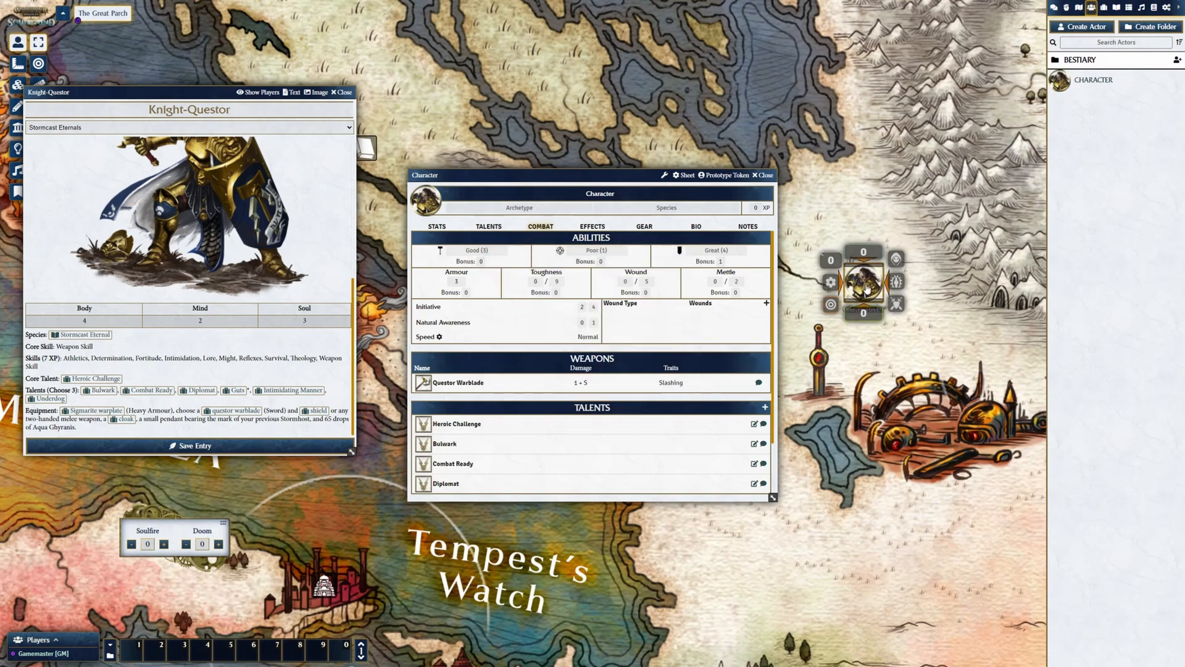
- Roll the Questor Warblade test with Body and Weapon Skill against a Good (3) defence and 0 armour, and view the chat result
{"action": "left_click", "coordinate": [669, 383]}
{"action": "left_click", "coordinate": [531, 385]}
{"action": "left_click_drag", "start_coordinate": [575, 266], "coordinate": [454, 172]}
{"action": "left_click", "coordinate": [675, 388]}
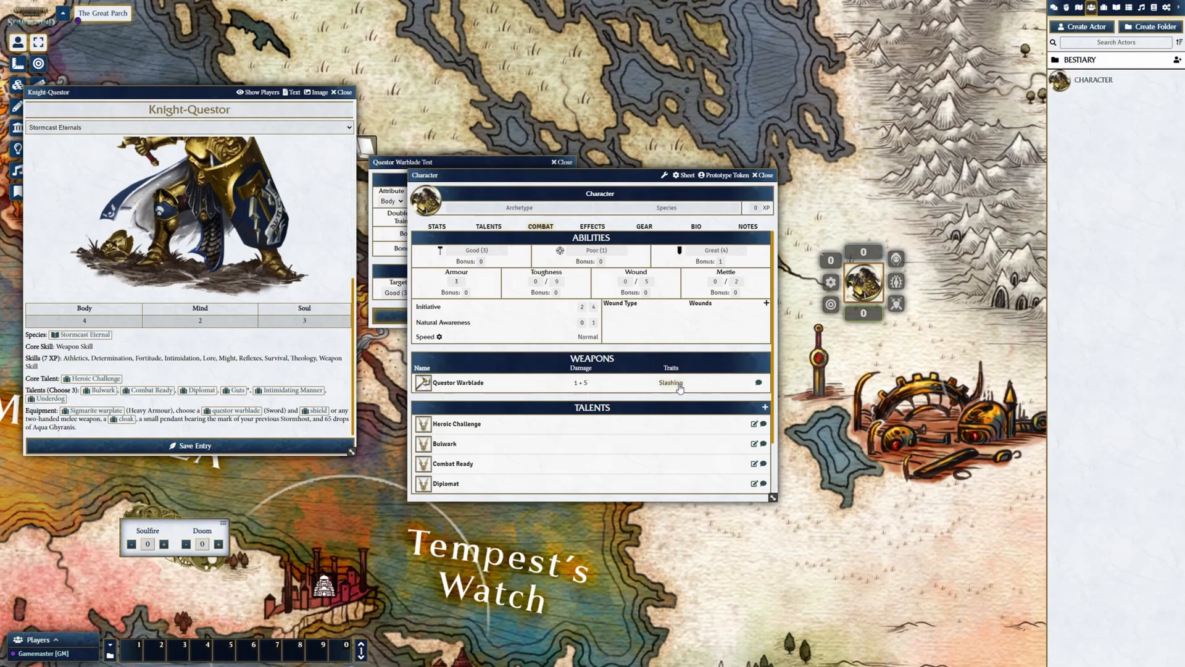
{"action": "left_click_drag", "start_coordinate": [403, 158], "coordinate": [456, 172]}
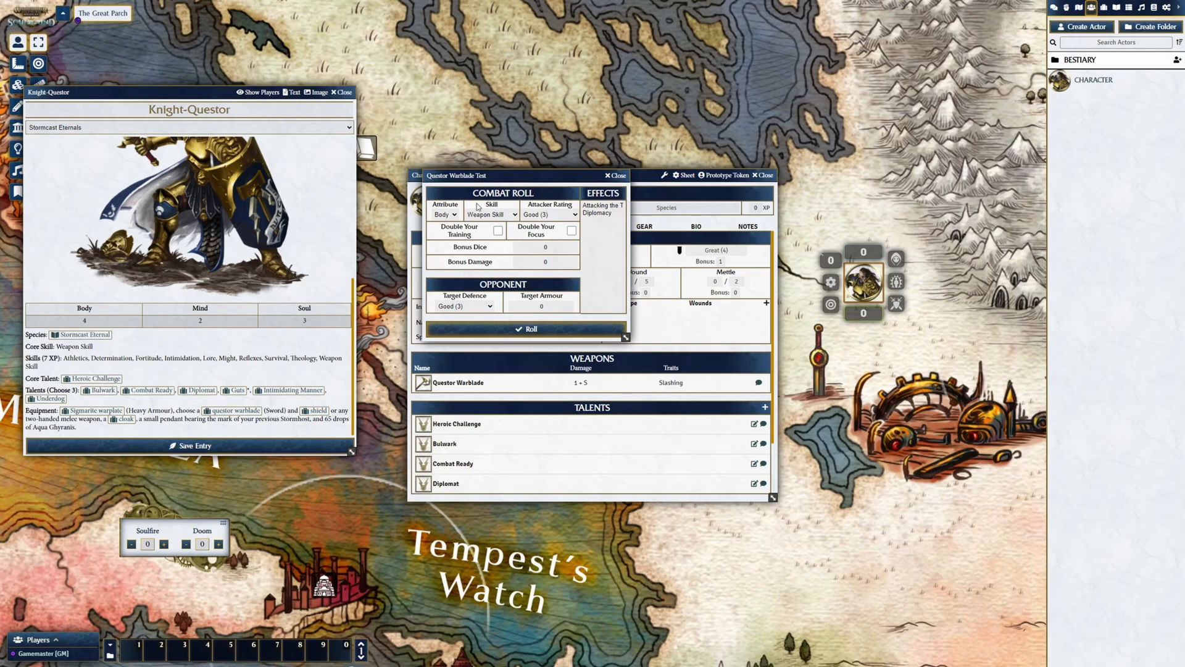
{"action": "left_click", "coordinate": [556, 335]}
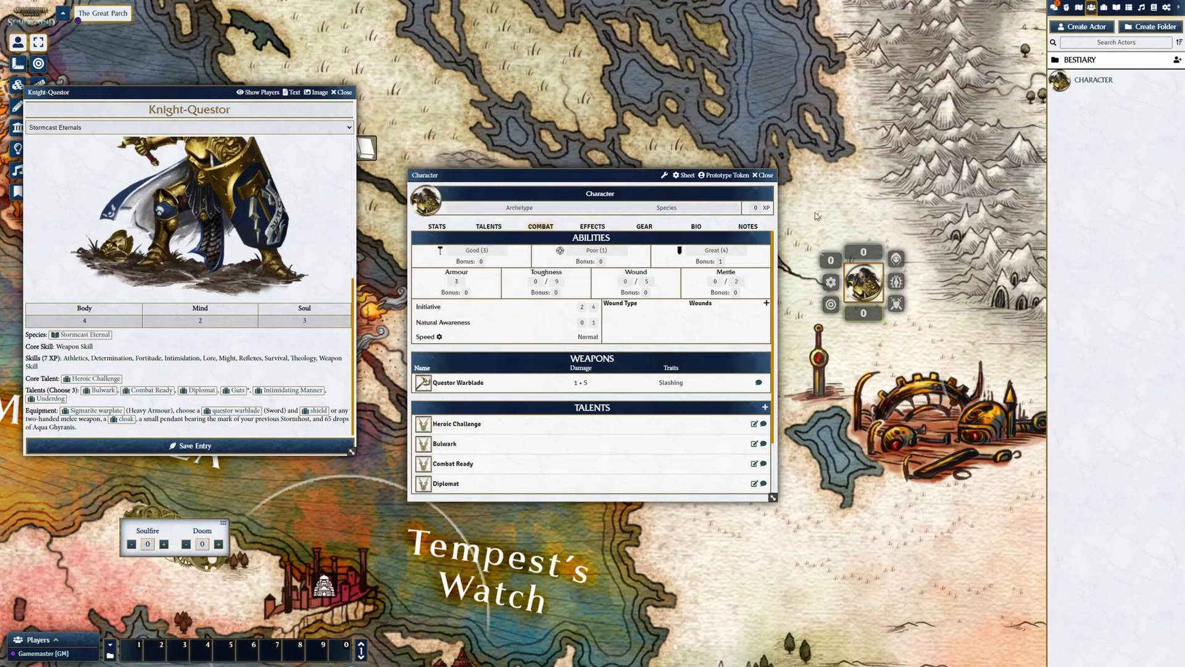
{"action": "left_click", "coordinate": [1053, 7]}
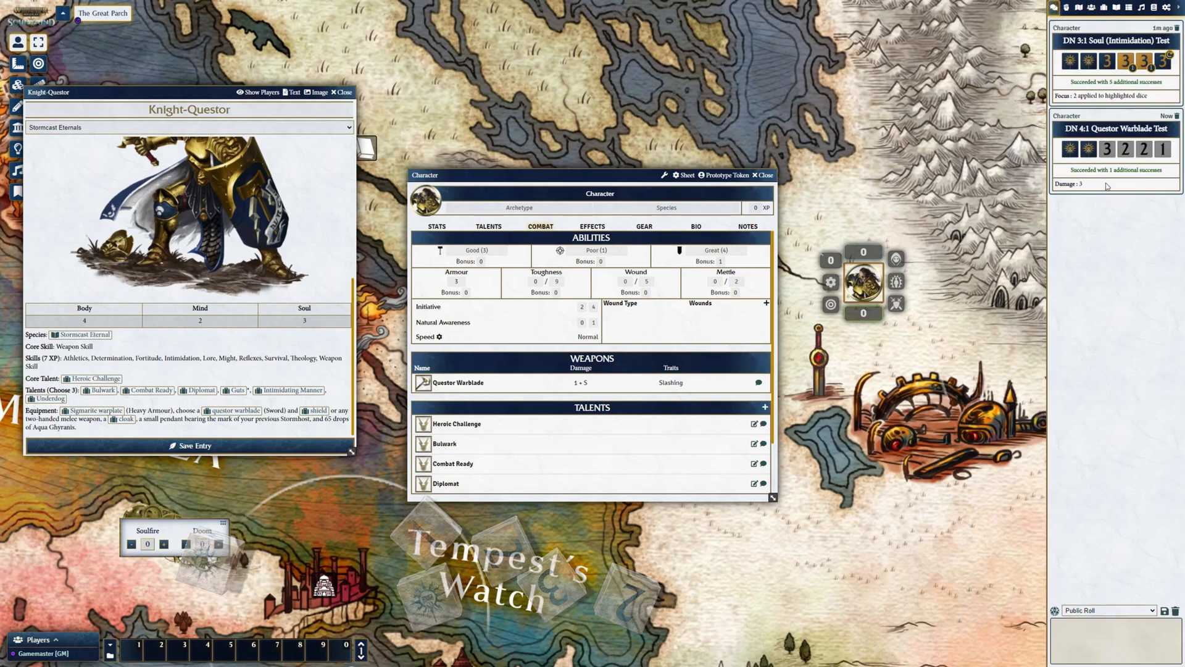
- Apply the normal damage from the Questor Warblade test to the character's token
{"action": "left_click_drag", "start_coordinate": [823, 220], "coordinate": [946, 356]}
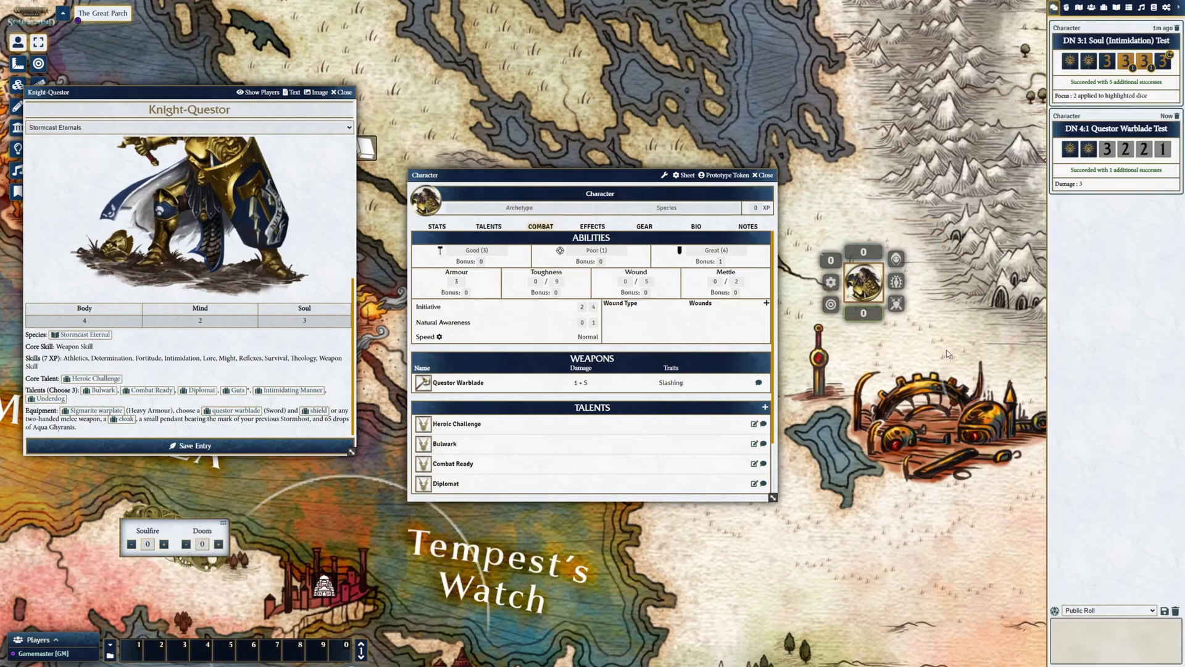
{"action": "right_click", "coordinate": [1121, 165]}
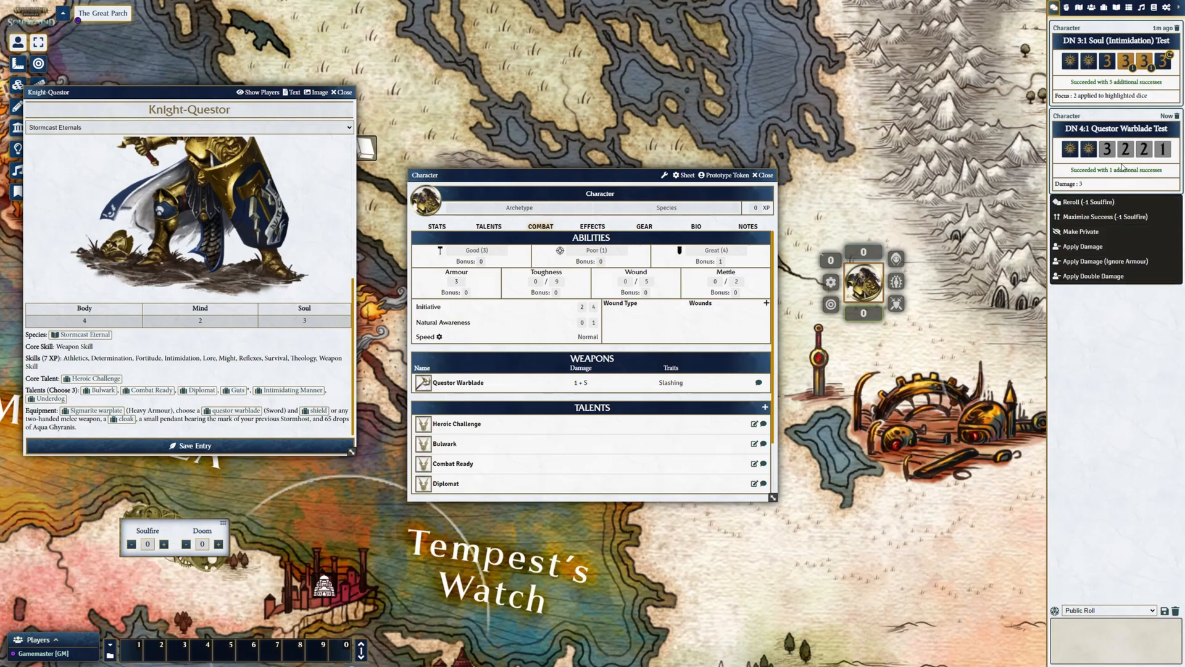
{"action": "left_click", "coordinate": [1096, 249]}
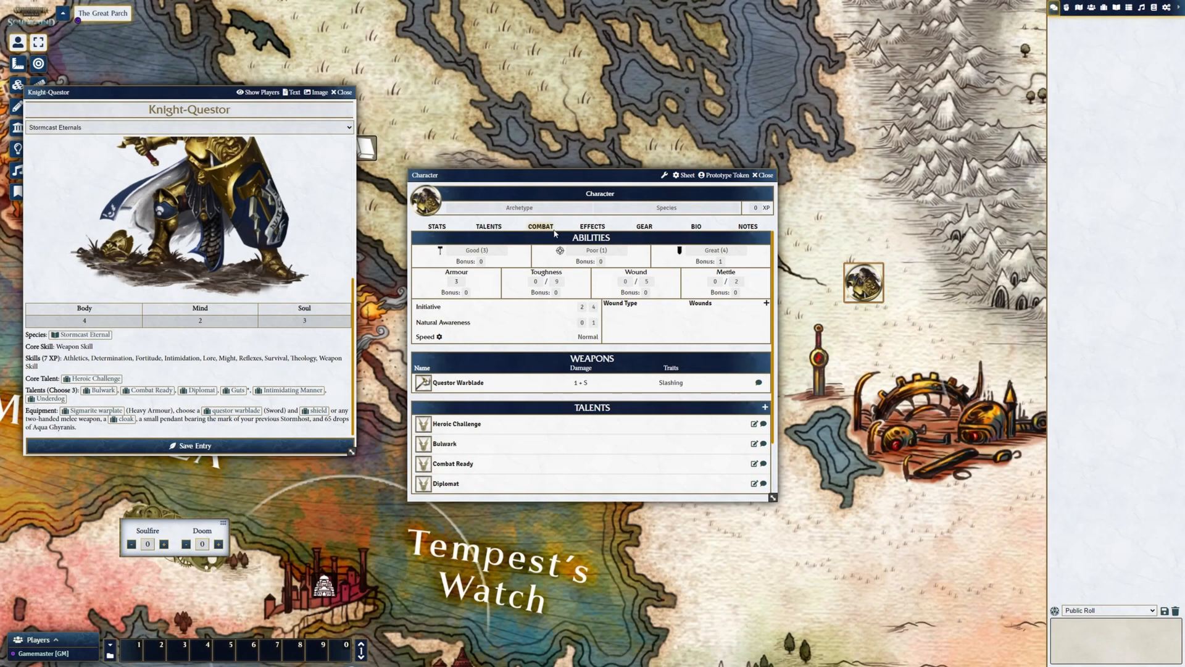
- Add the common spell Arcane Wave to the character's spells
{"action": "left_click", "coordinate": [489, 227]}
{"action": "left_click", "coordinate": [1103, 7]}
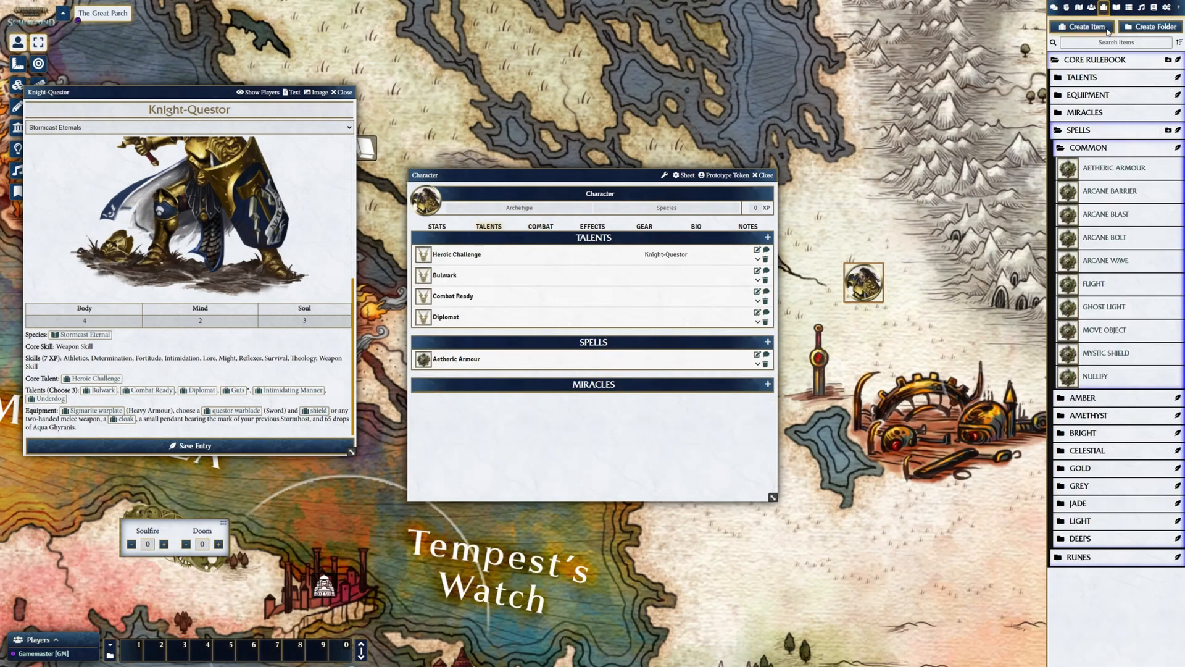
{"action": "left_click_drag", "start_coordinate": [1108, 261], "coordinate": [618, 379]}
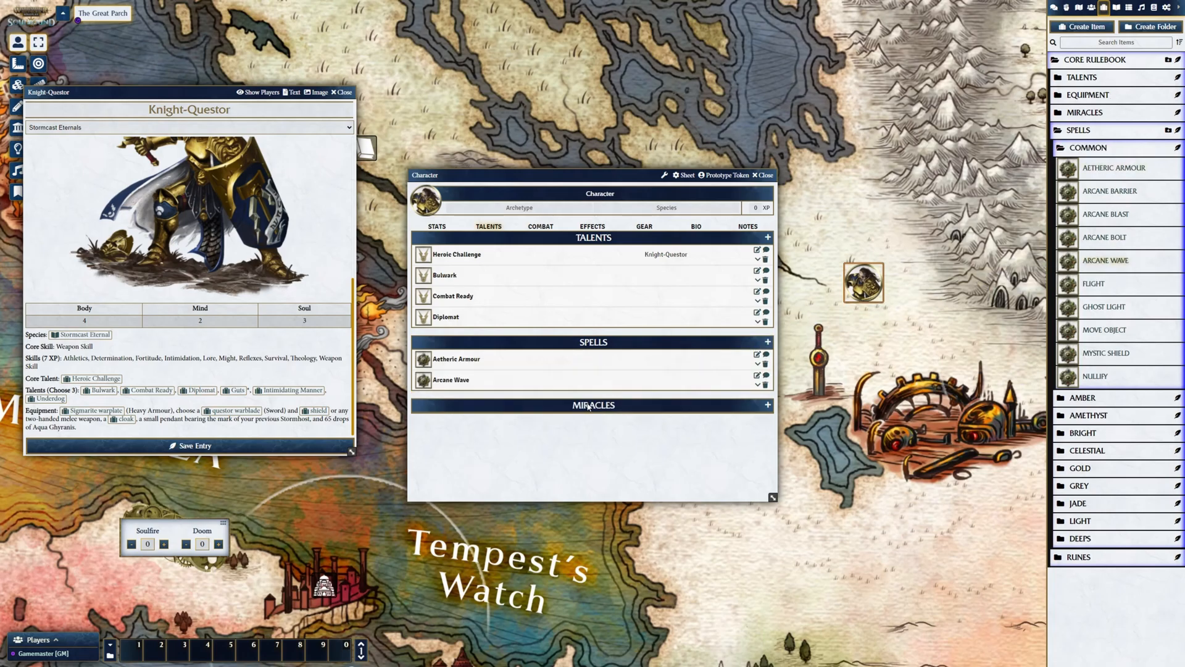
- Roll the Arcane Wave test from the character's combat spells and roll The Price of Failure from its chat result
{"action": "left_click", "coordinate": [541, 227]}
{"action": "scroll", "coordinate": [469, 432], "scroll_direction": "down", "scroll_amount": 3}
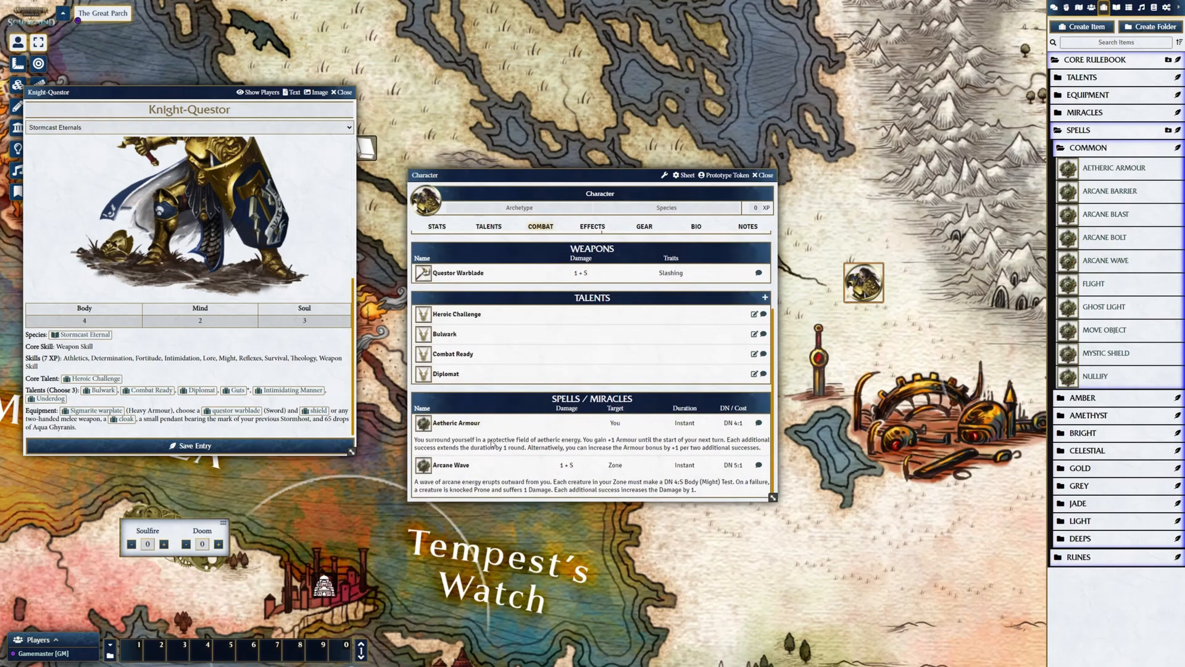
{"action": "left_click", "coordinate": [459, 467]}
{"action": "left_click", "coordinate": [578, 396]}
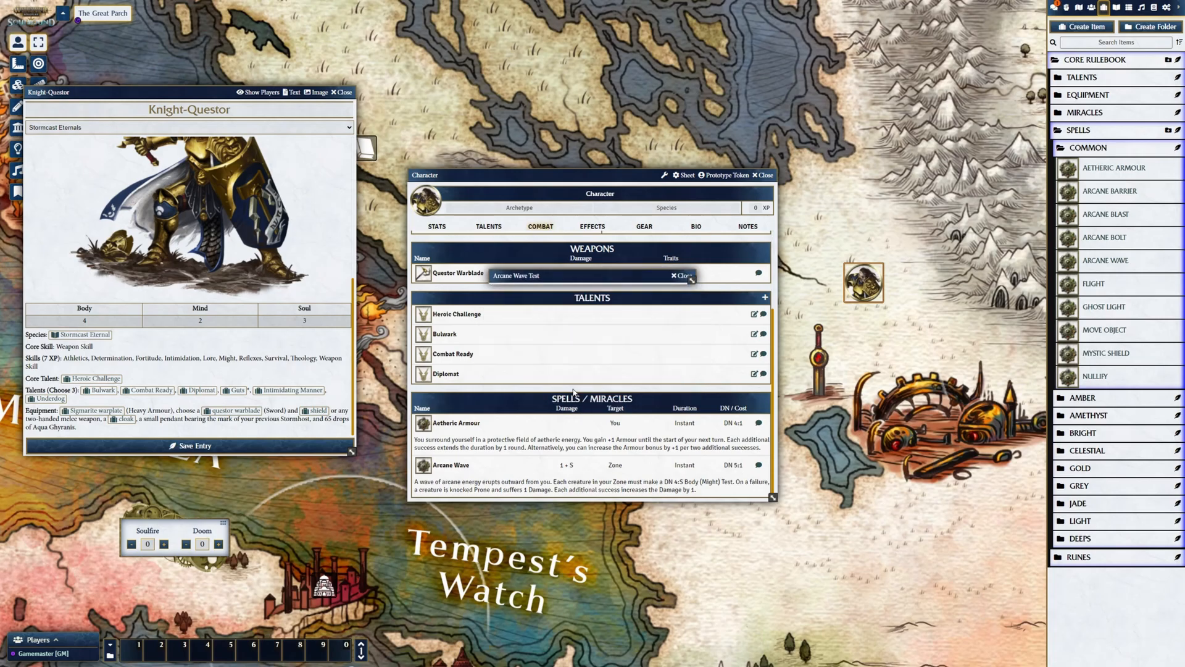
{"action": "left_click", "coordinate": [1055, 7]}
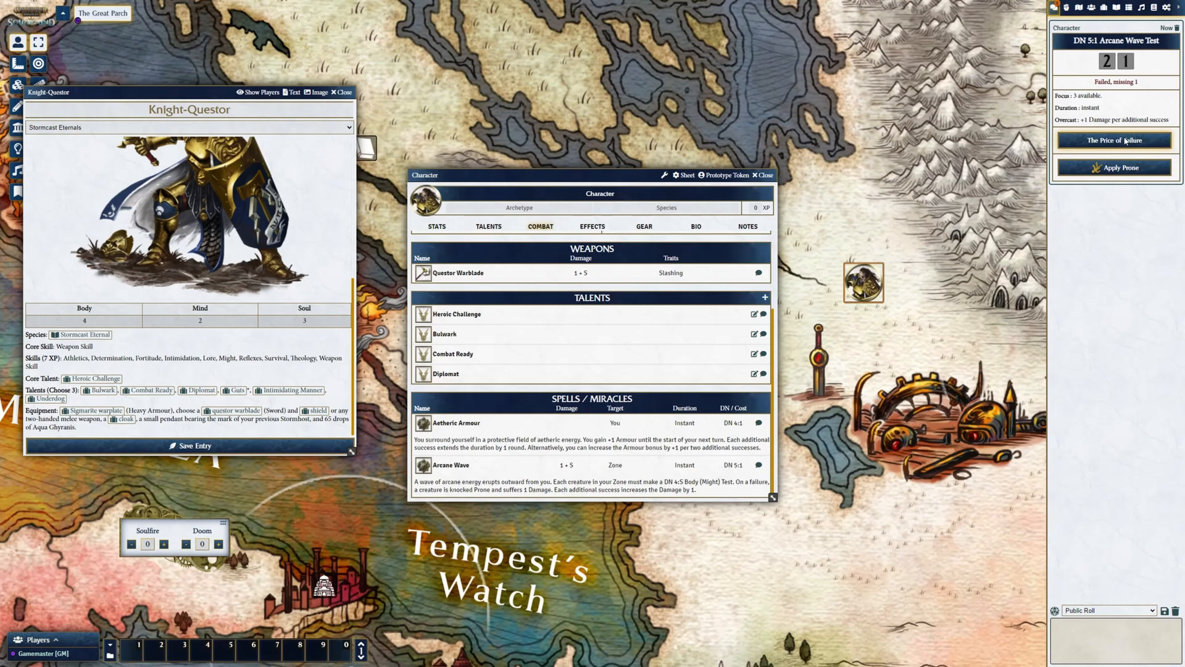
{"action": "left_click", "coordinate": [1124, 141]}
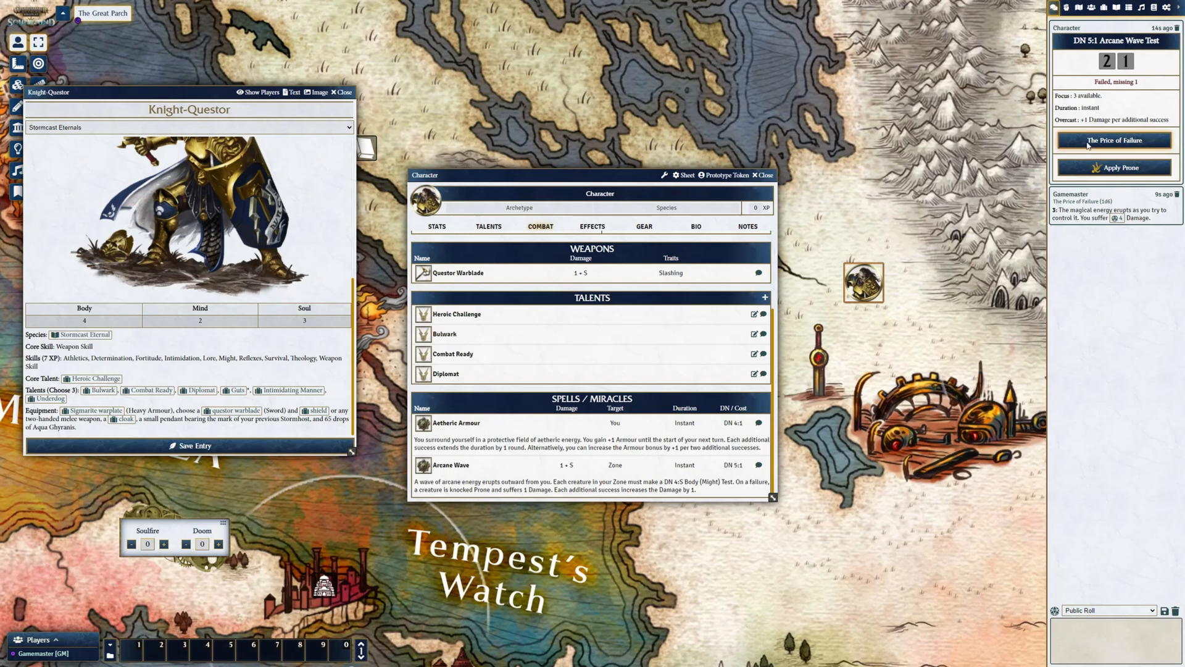
- Apply the available Focus to the die showing 2 in the Arcane Wave test
{"action": "left_click", "coordinate": [1111, 64]}
{"action": "right_click", "coordinate": [1090, 88]}
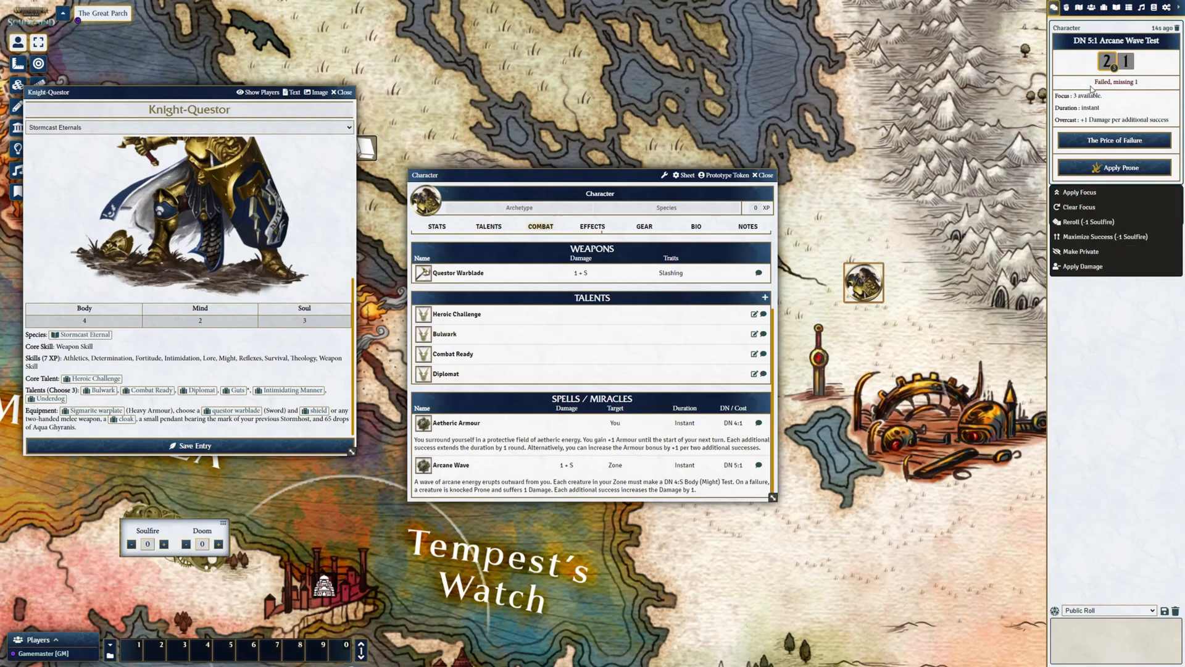
{"action": "left_click", "coordinate": [1082, 197]}
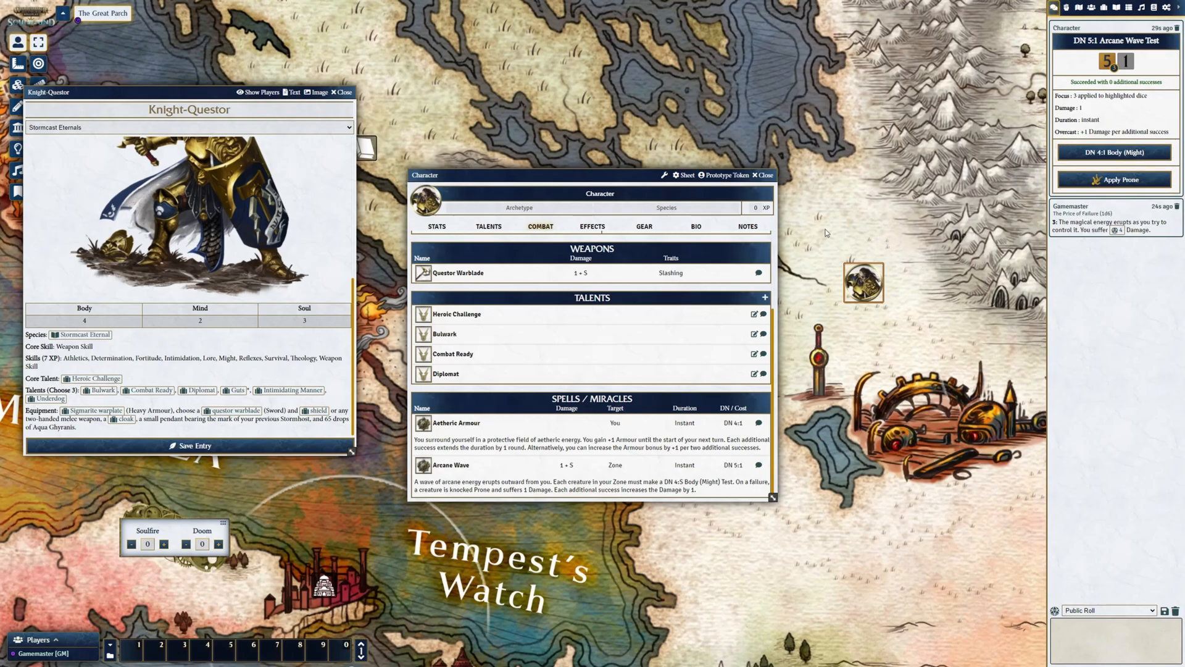
- Roll the spell's DN 4:1 Body (Might) test, apply Prone to the character and view its effects
{"action": "left_click", "coordinate": [1090, 157]}
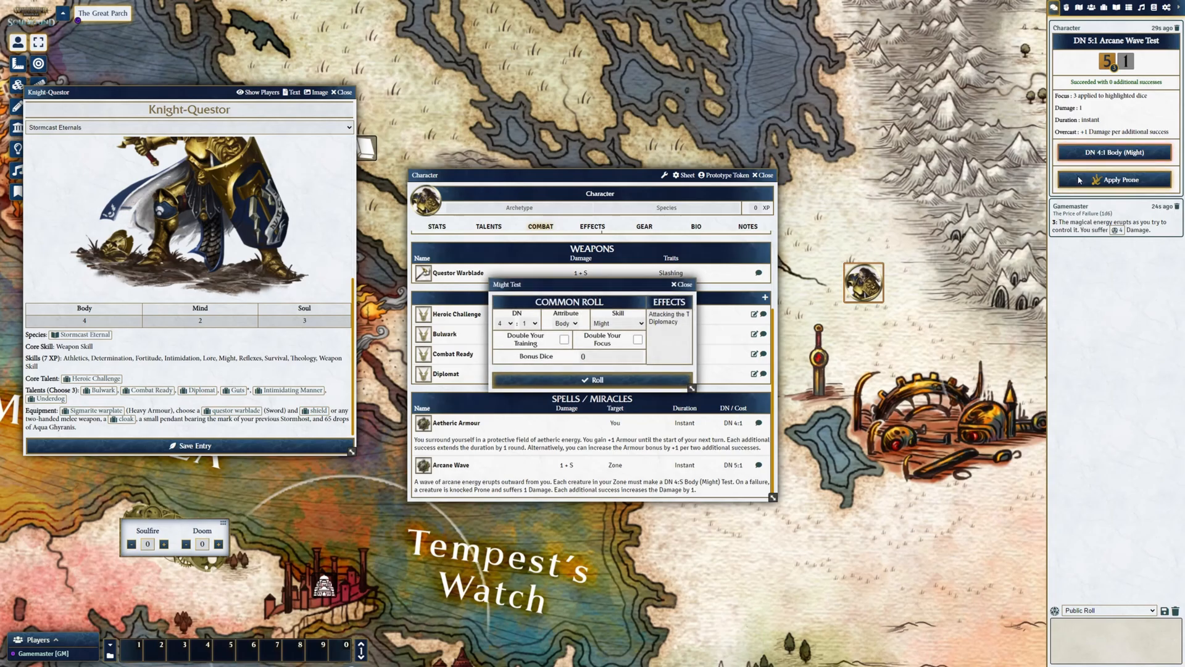
{"action": "left_click", "coordinate": [641, 381]}
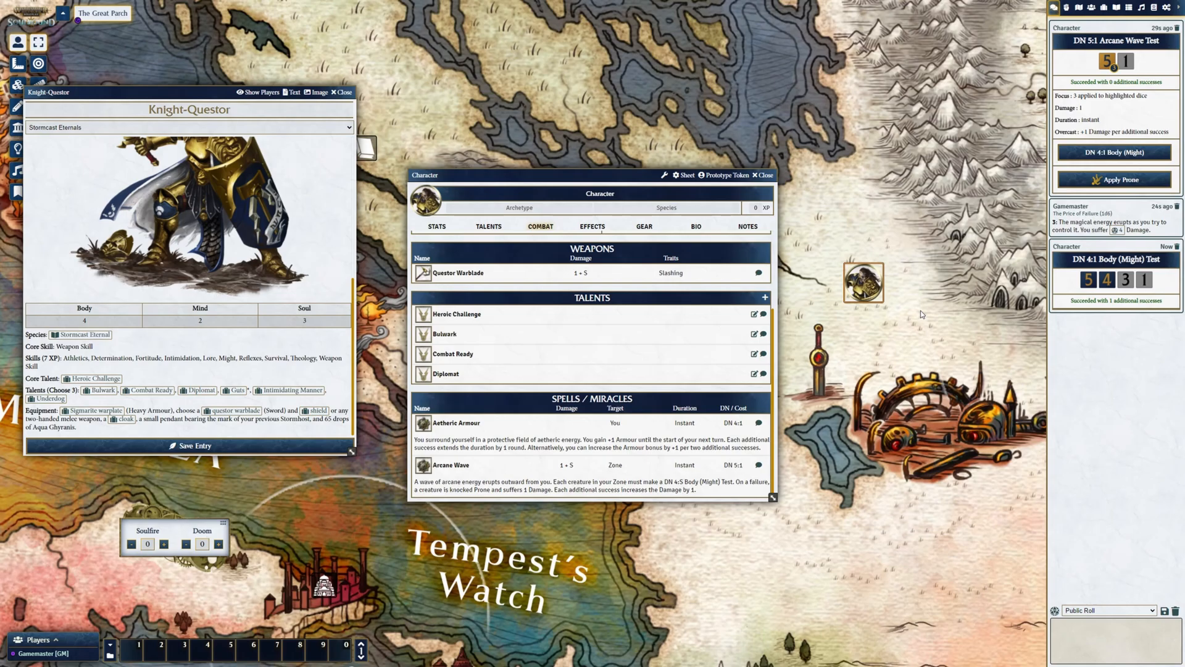
{"action": "left_click", "coordinate": [1132, 182]}
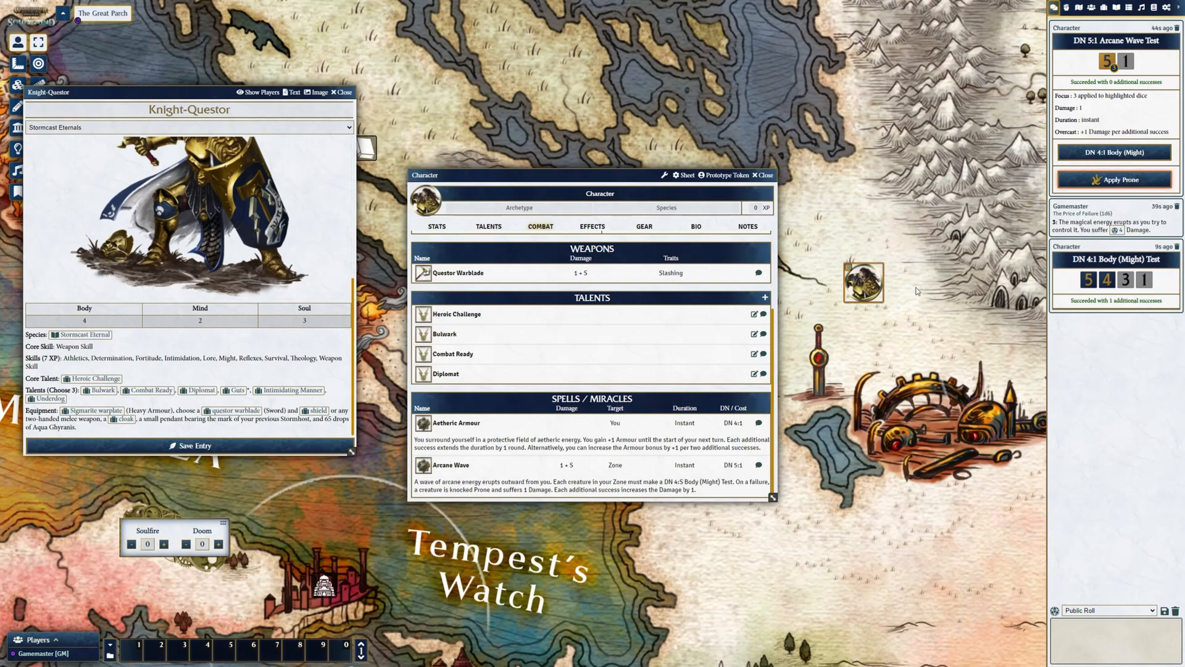
{"action": "left_click", "coordinate": [593, 227]}
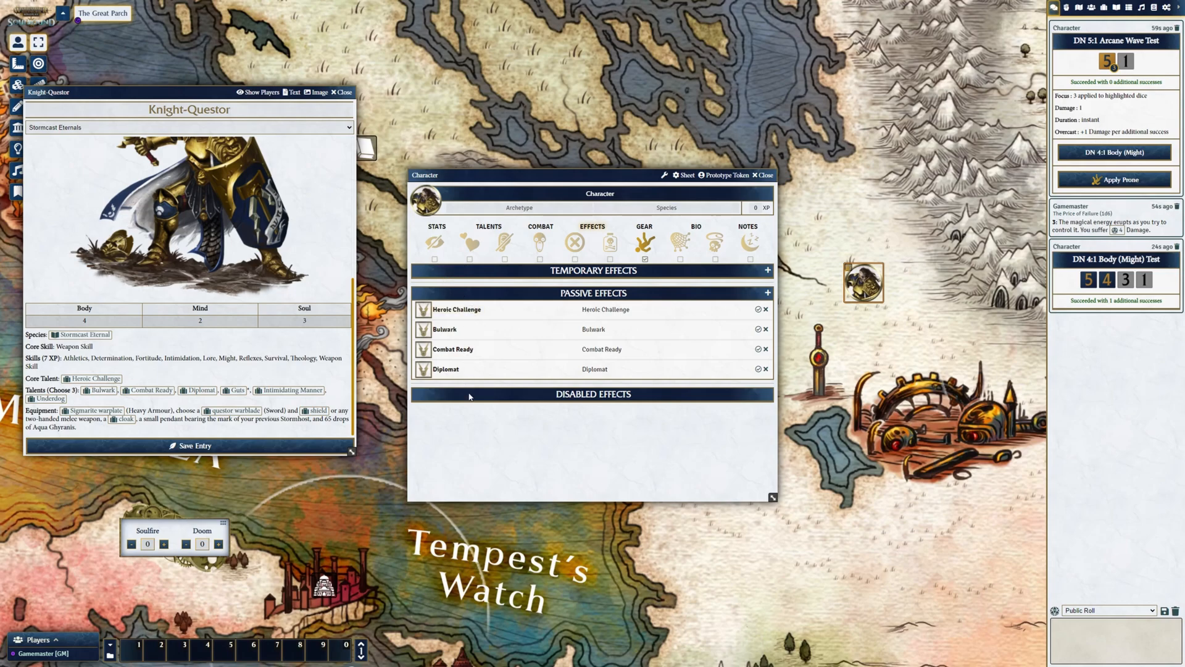
- Examine the attribute change made by the Combat Ready passive effect and compare it with the character's combat Initiative
{"action": "left_click", "coordinate": [462, 350]}
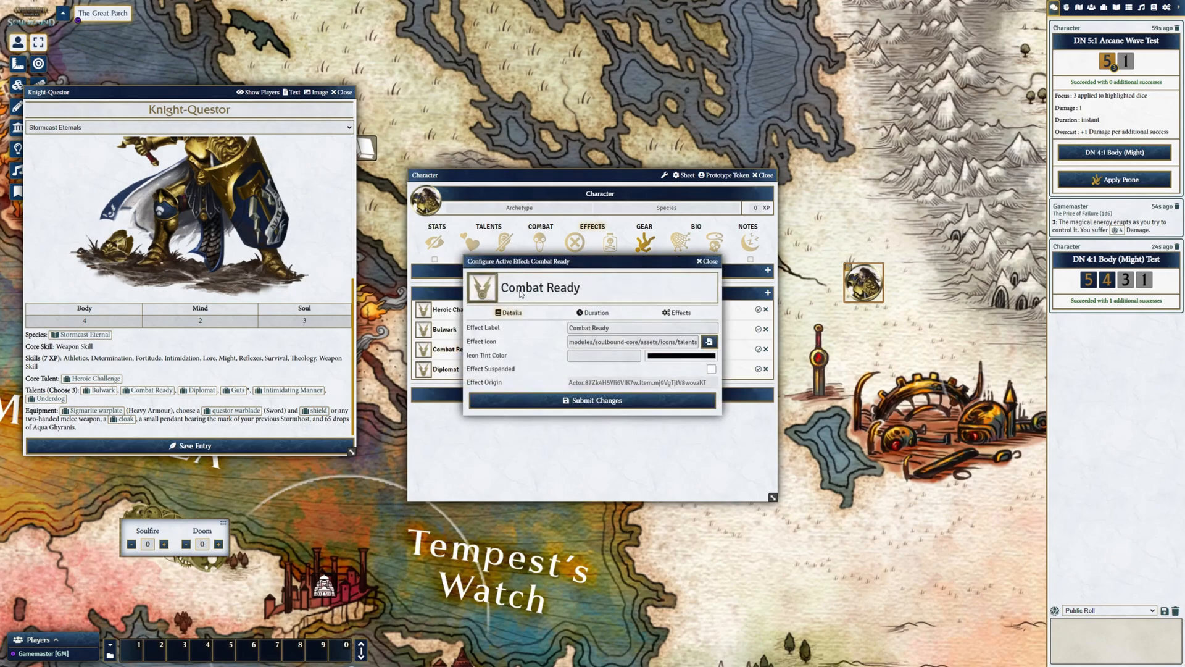
{"action": "left_click", "coordinate": [671, 320]}
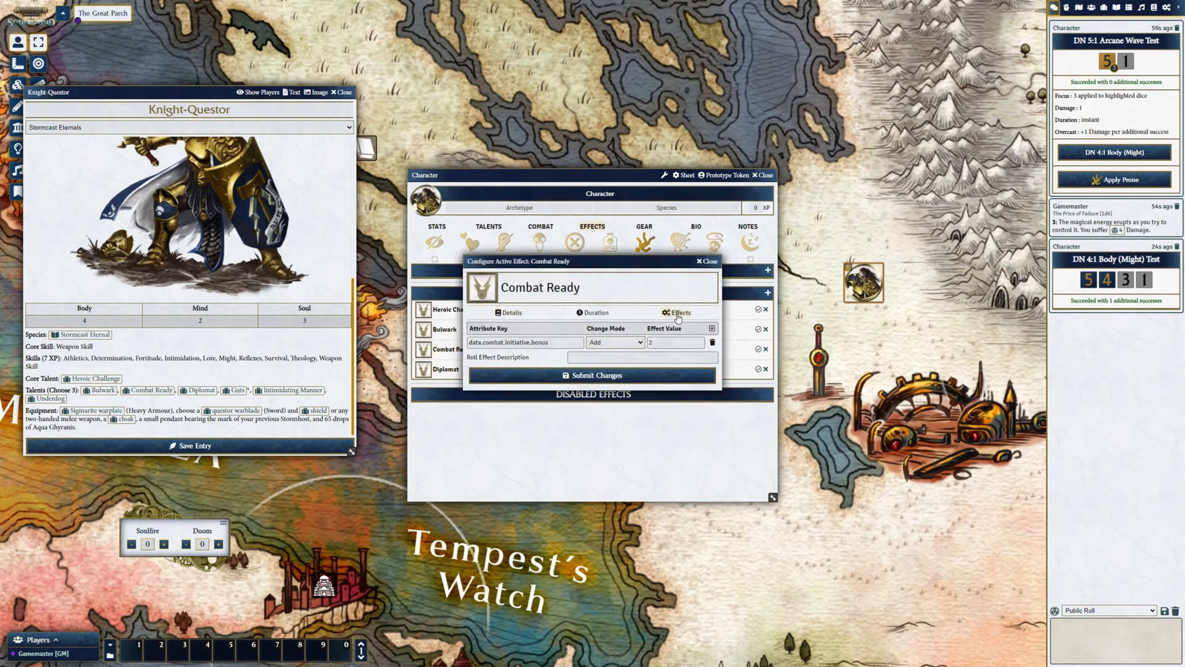
{"action": "left_click_drag", "start_coordinate": [477, 350], "coordinate": [554, 351]}
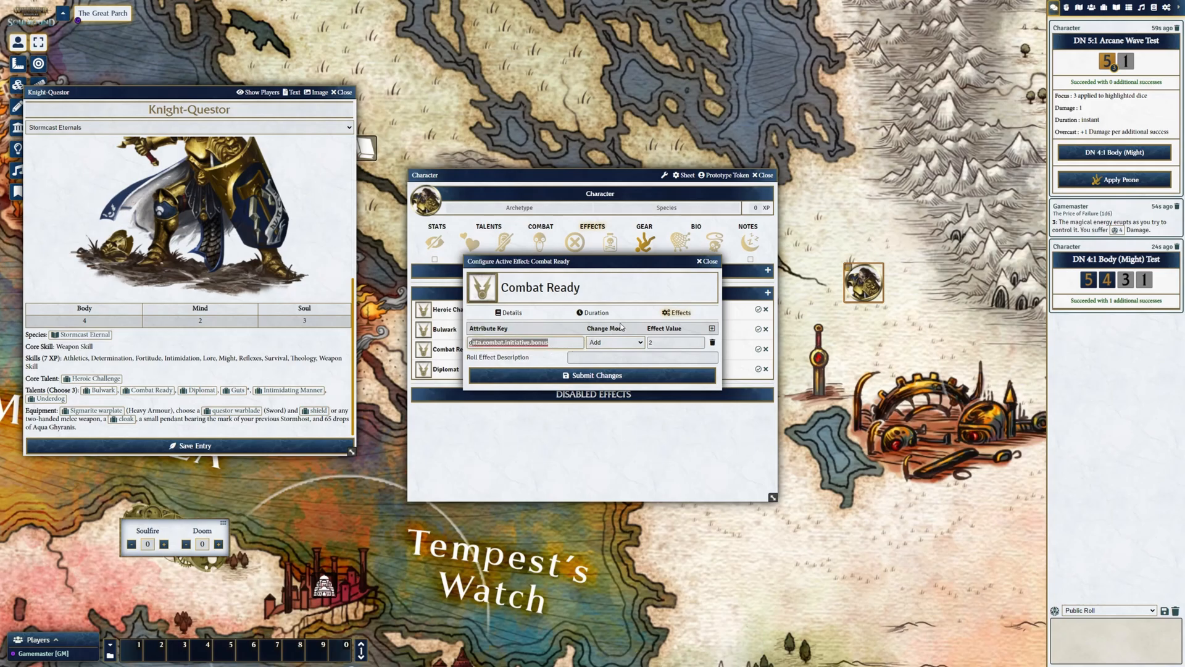
{"action": "left_click", "coordinate": [710, 262]}
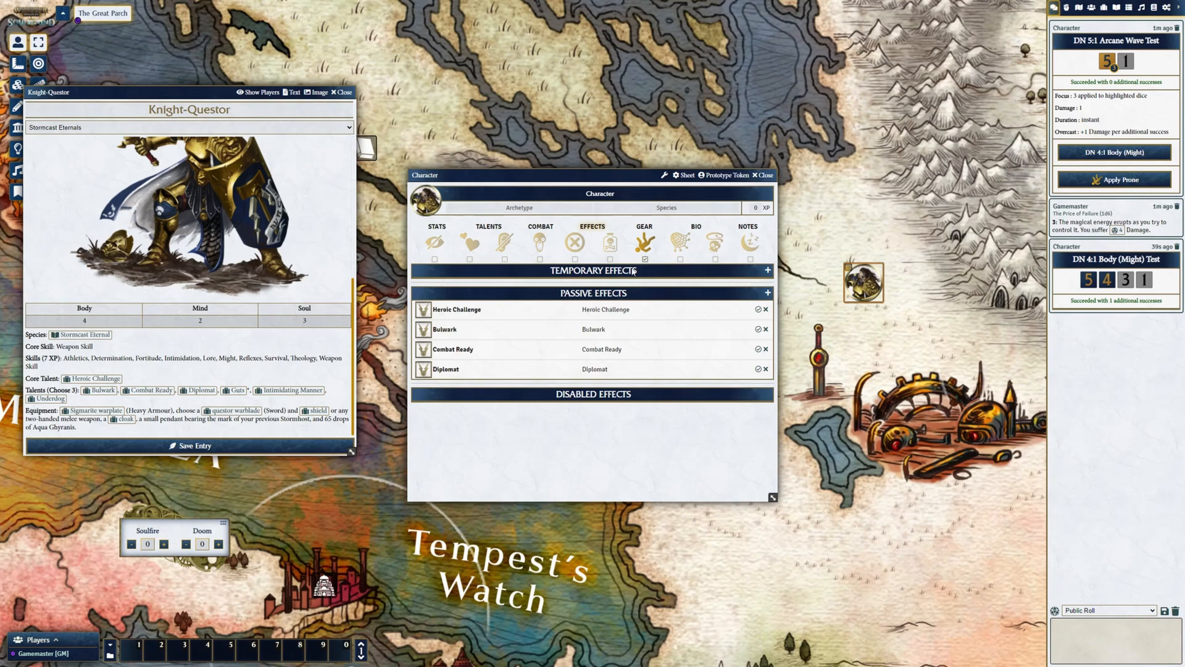
{"action": "left_click", "coordinate": [548, 229]}
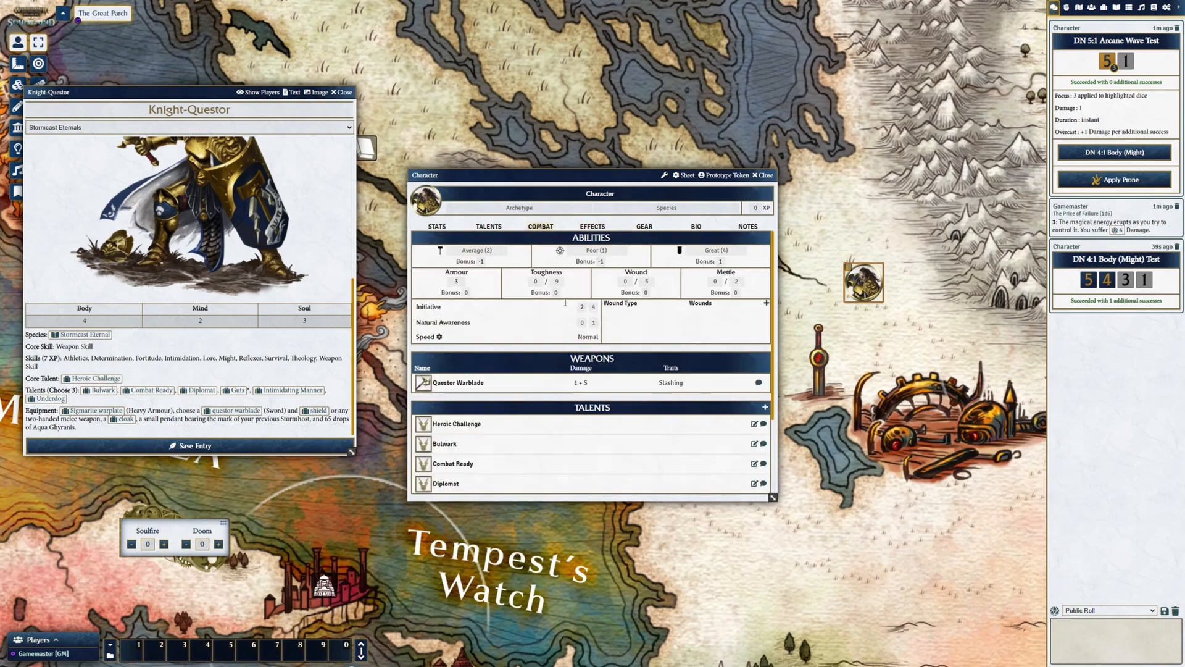
- Start a quick passive effect labelled New Effect with Melee as the change and a modifier of 1
{"action": "left_click", "coordinate": [589, 230]}
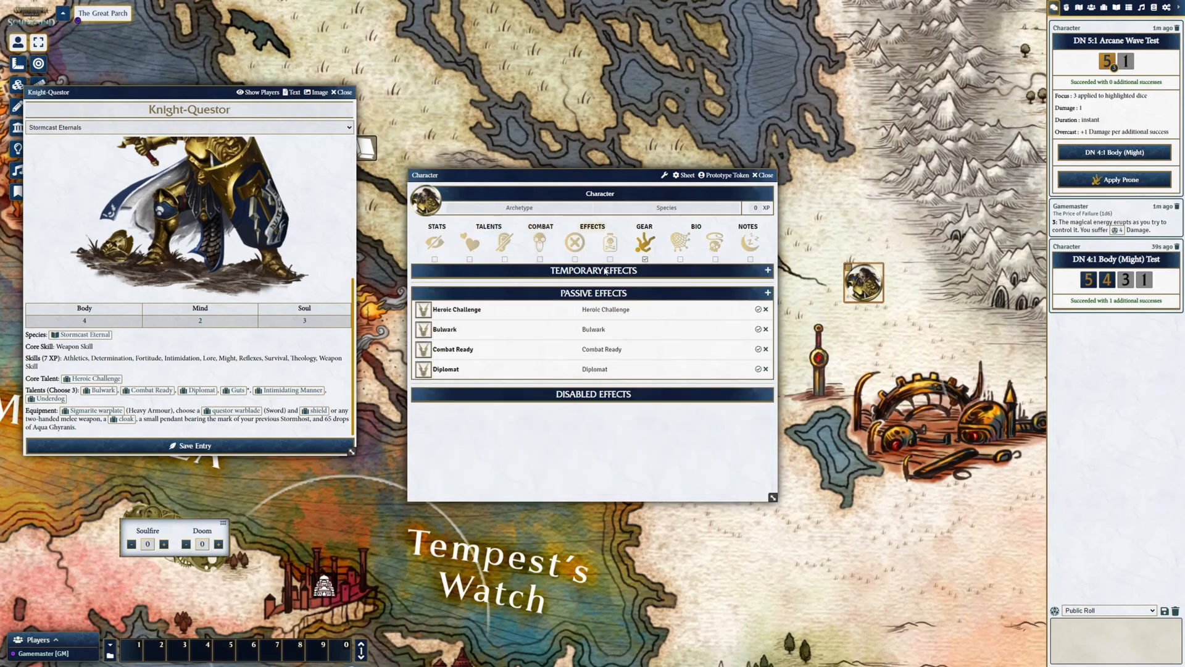
{"action": "left_click", "coordinate": [768, 293]}
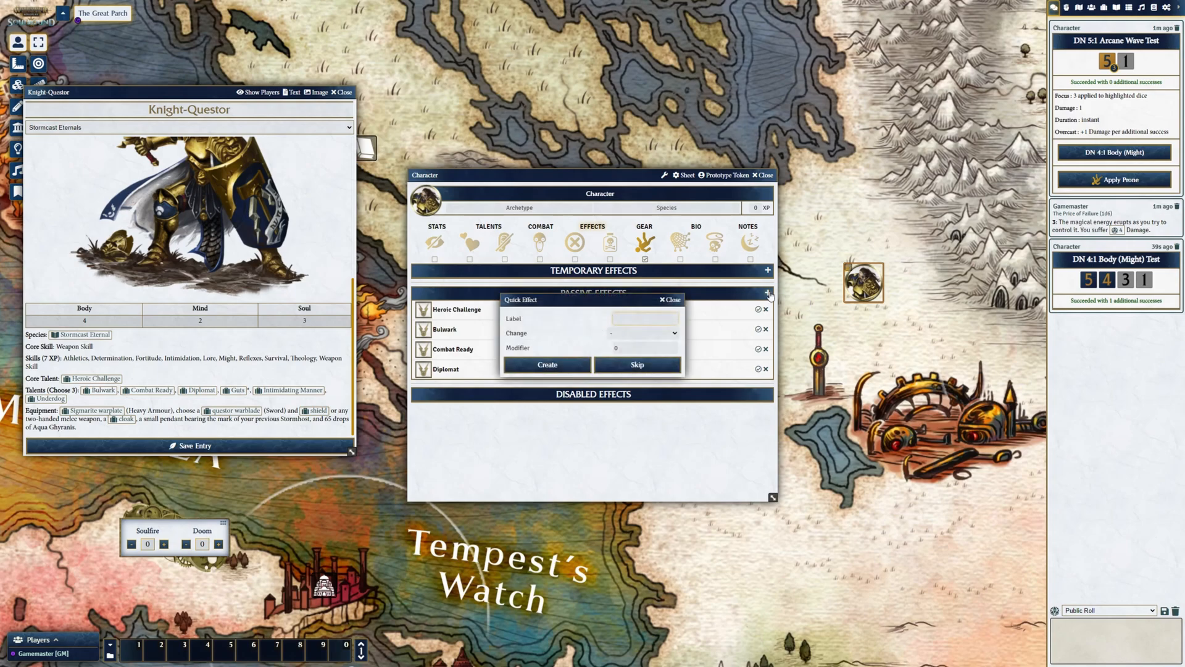
{"action": "left_click_drag", "start_coordinate": [614, 304], "coordinate": [522, 235]}
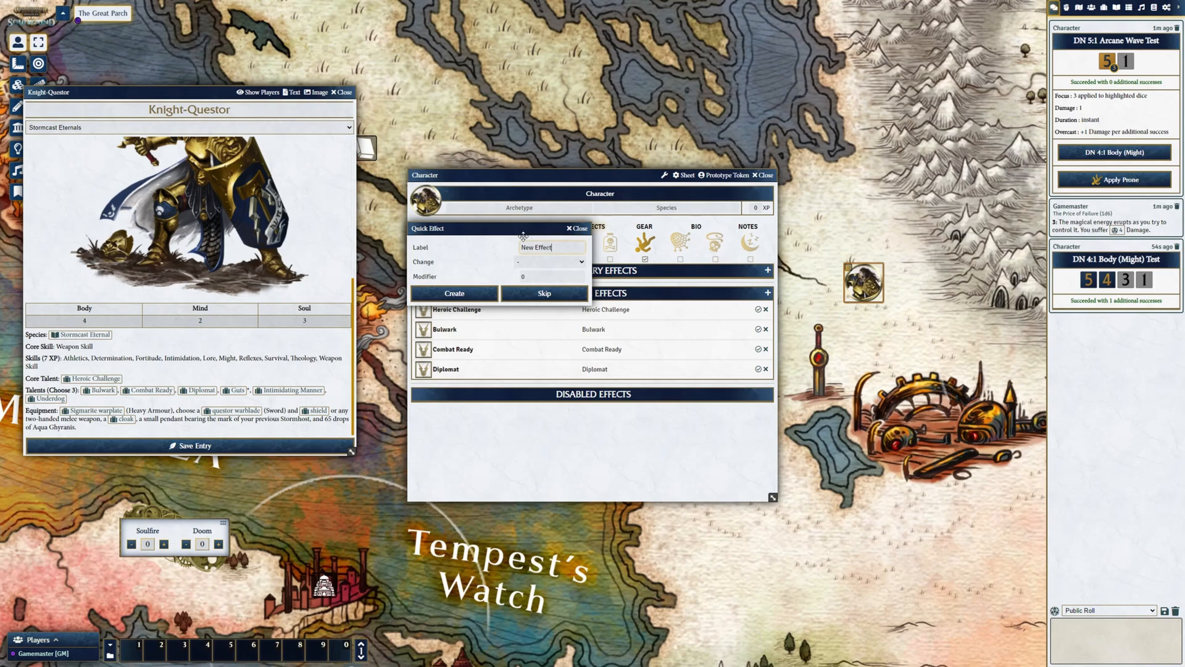
{"action": "left_click", "coordinate": [550, 262]}
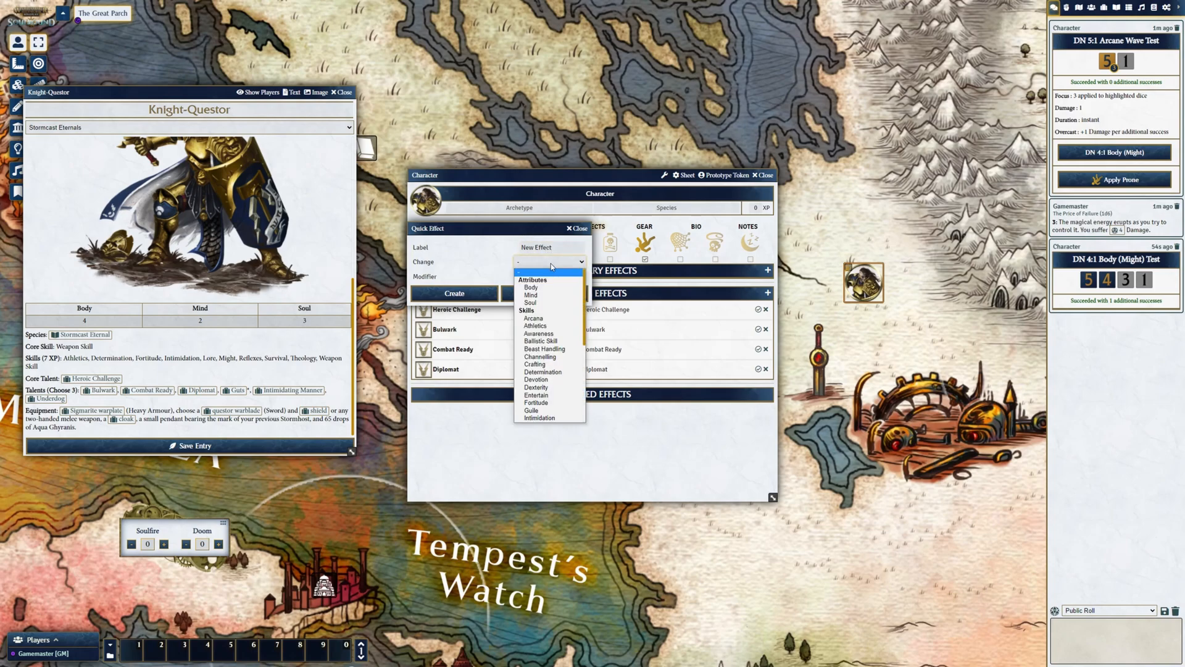
{"action": "scroll", "coordinate": [531, 320], "scroll_direction": "down", "scroll_amount": 2}
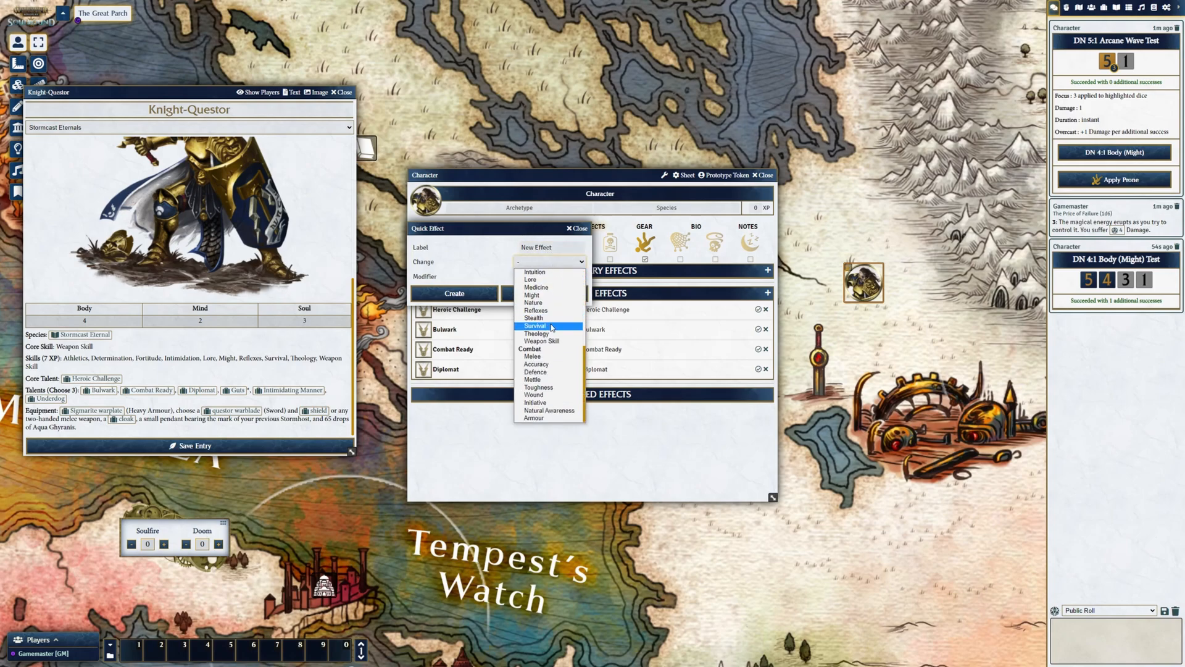
{"action": "scroll", "coordinate": [543, 352], "scroll_direction": "up", "scroll_amount": 1}
{"action": "scroll", "coordinate": [544, 355], "scroll_direction": "down", "scroll_amount": 5}
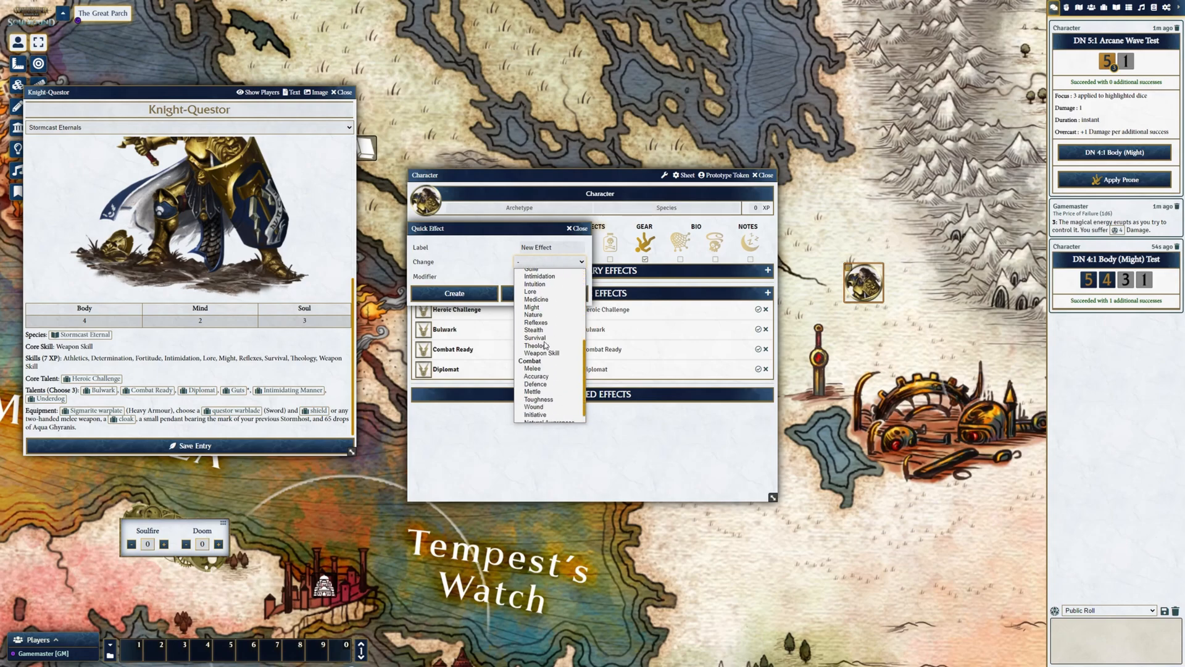
{"action": "left_click", "coordinate": [541, 357]}
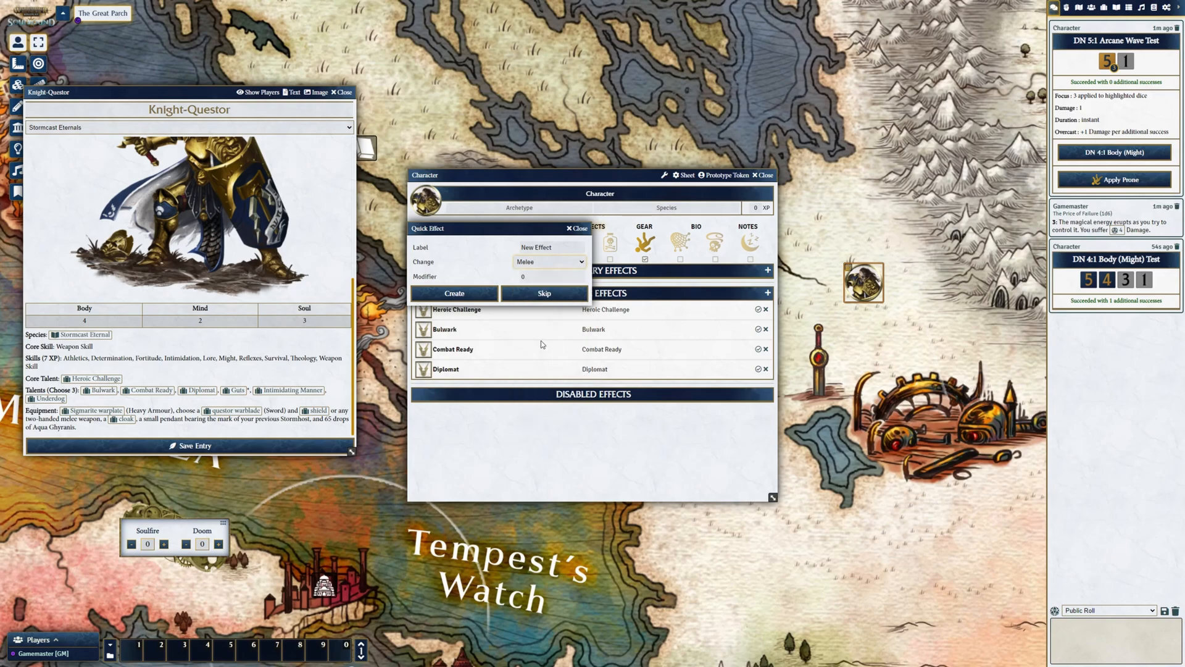
{"action": "left_click_drag", "start_coordinate": [540, 278], "coordinate": [513, 279]}
{"action": "type", "text": "1"}
{"action": "left_click", "coordinate": [467, 263]}
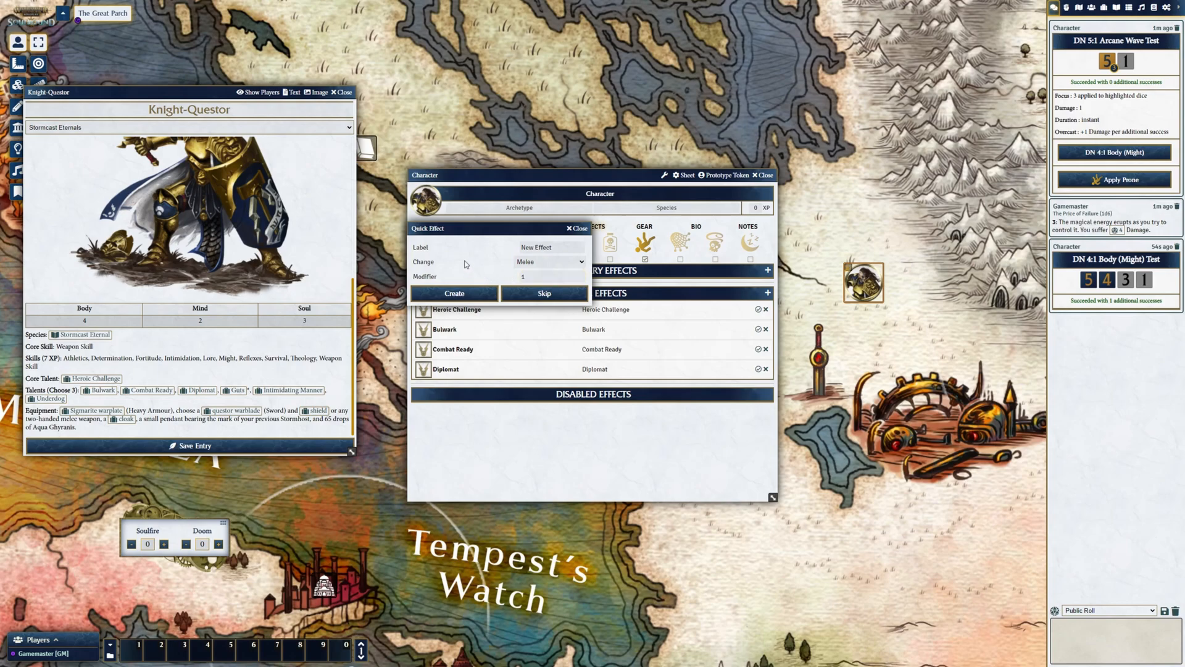
- Switch the quick effect's change to Natural Awareness, create it and return to the character's combat stats
{"action": "left_click", "coordinate": [533, 263]}
{"action": "scroll", "coordinate": [553, 294], "scroll_direction": "up", "scroll_amount": 3}
{"action": "scroll", "coordinate": [555, 297], "scroll_direction": "down", "scroll_amount": 3}
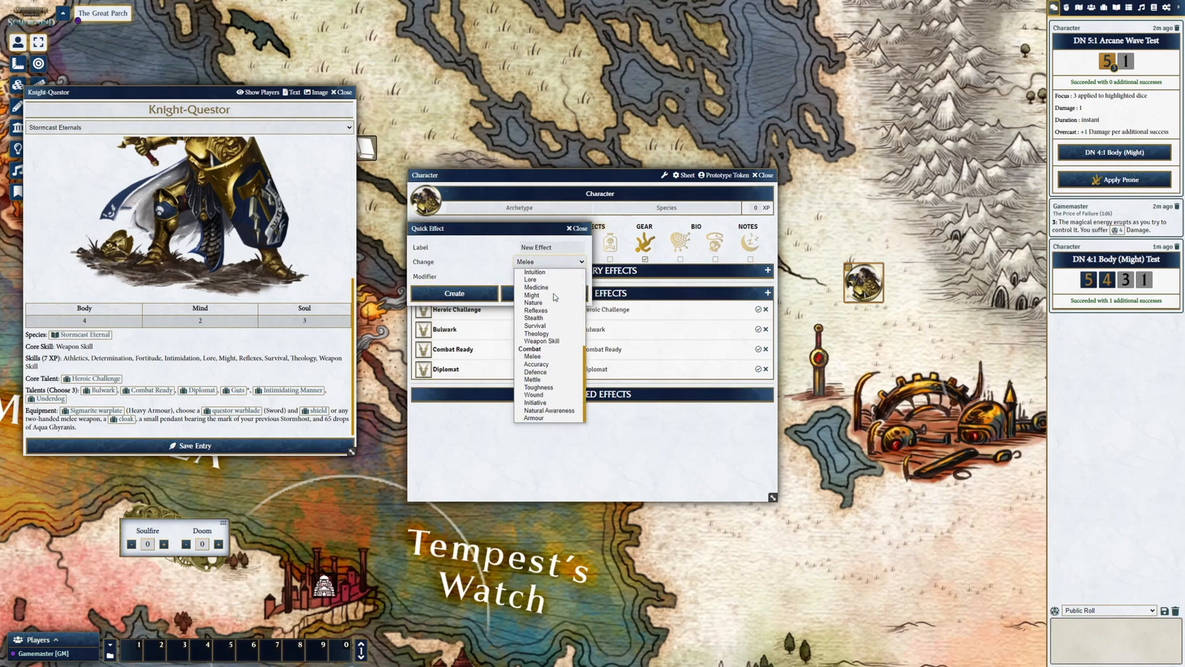
{"action": "left_click", "coordinate": [553, 411]}
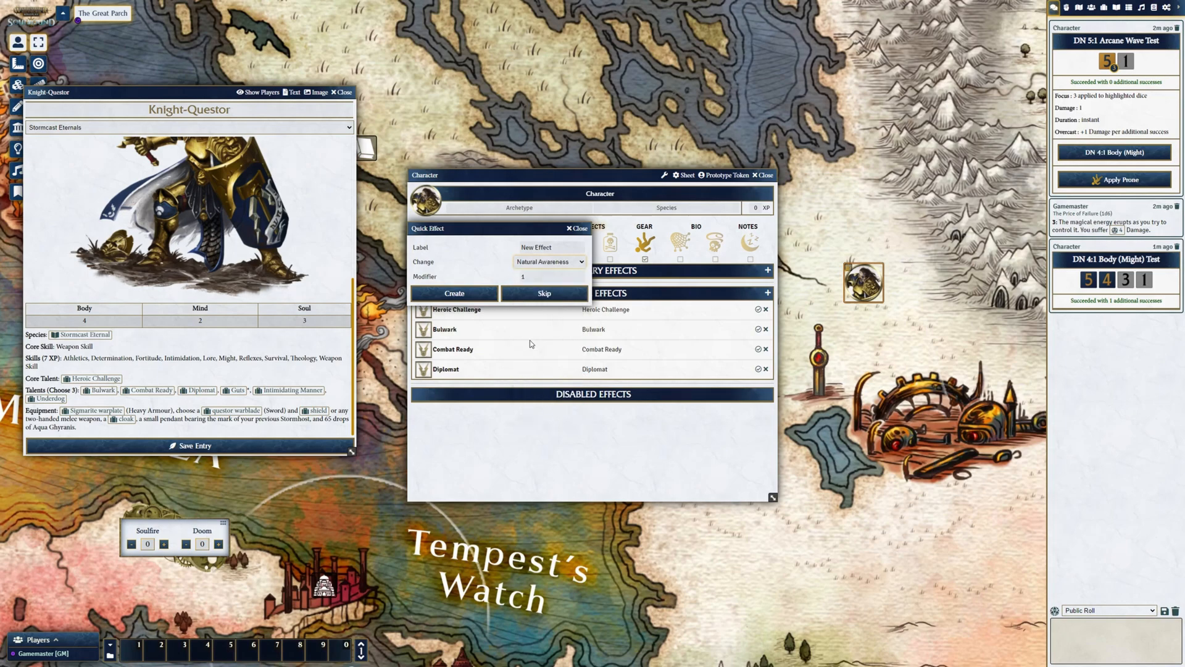
{"action": "left_click", "coordinate": [467, 296]}
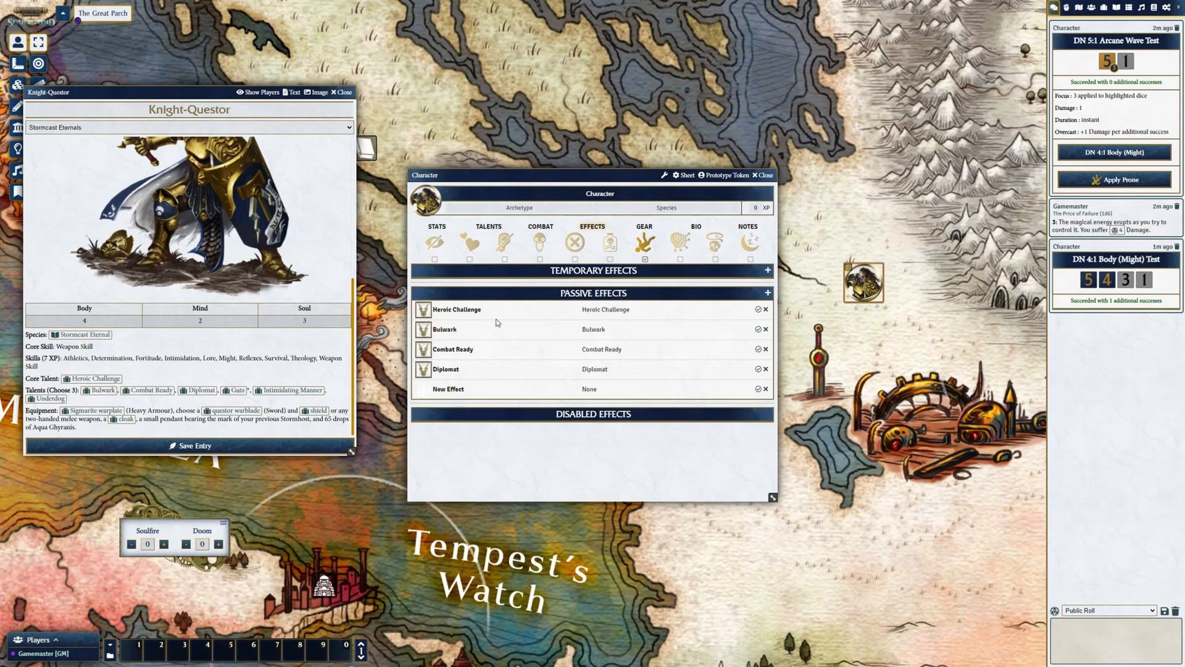
{"action": "left_click", "coordinate": [526, 230]}
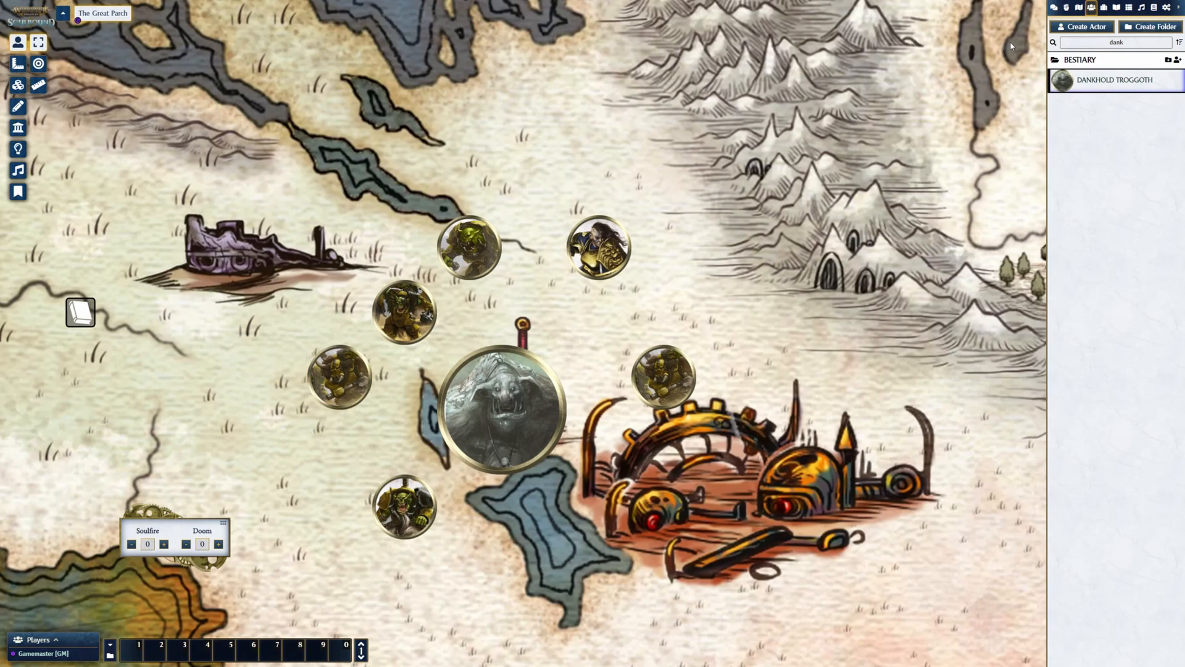
- Pop out the combat tracker into its own window and place it clear of the tokens
{"action": "left_click", "coordinate": [1079, 8]}
{"action": "left_click", "coordinate": [1071, 8]}
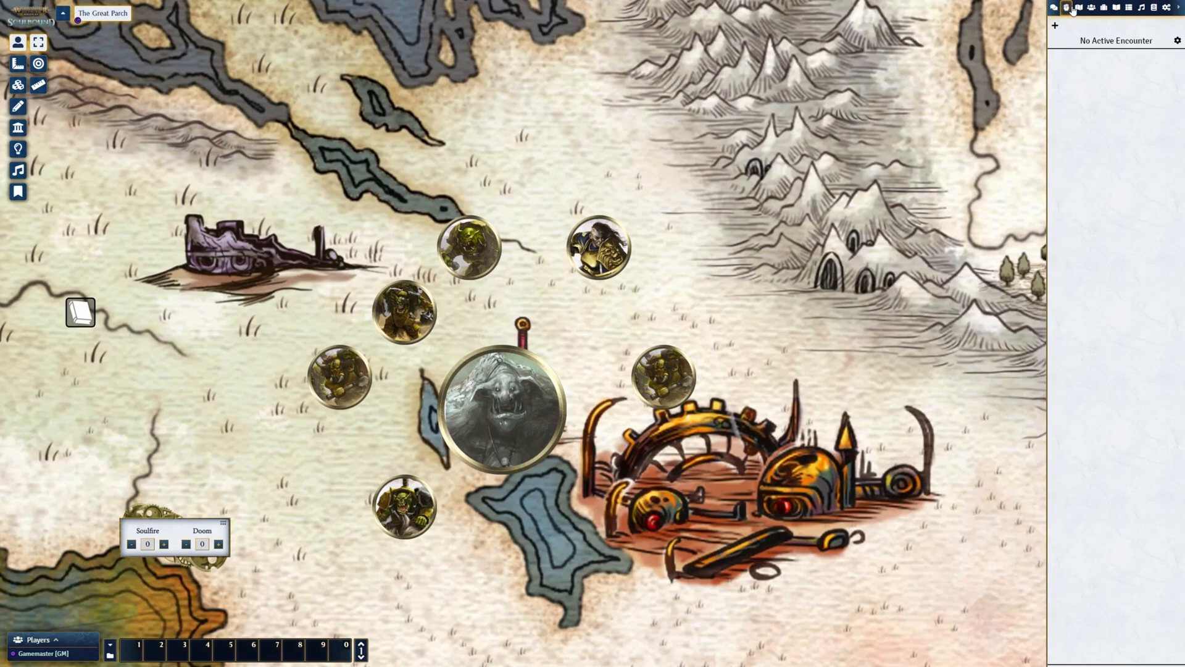
{"action": "right_click", "coordinate": [1072, 9]}
{"action": "left_click_drag", "start_coordinate": [620, 228], "coordinate": [1005, 128]}
- Add the Ardboys, the Character and the Dankhold Troggoth to combat together and roll initiative for all of them
{"action": "left_click_drag", "start_coordinate": [217, 120], "coordinate": [731, 537]}
{"action": "right_click", "coordinate": [669, 390]}
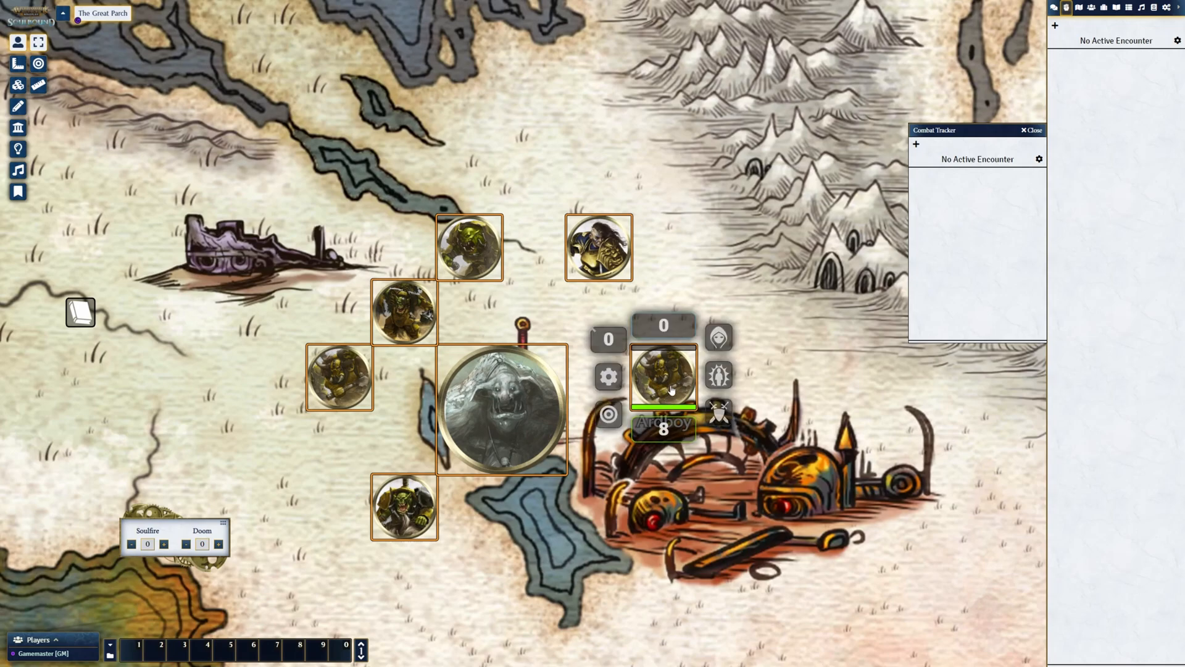
{"action": "left_click", "coordinate": [721, 414]}
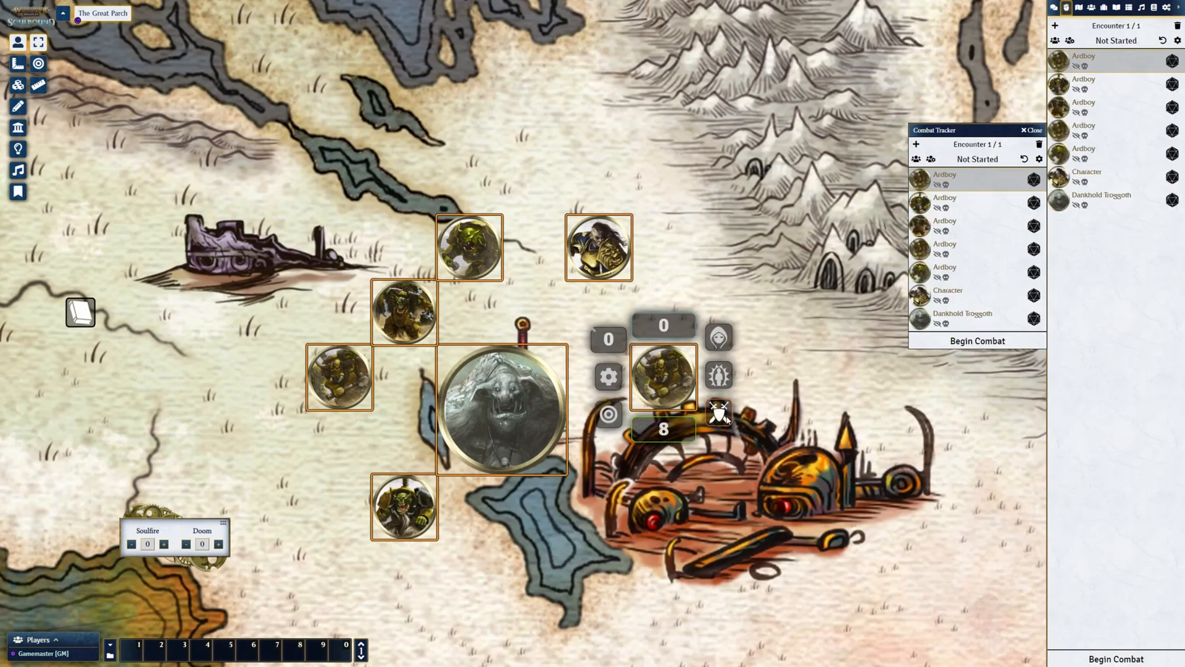
{"action": "left_click", "coordinate": [917, 160]}
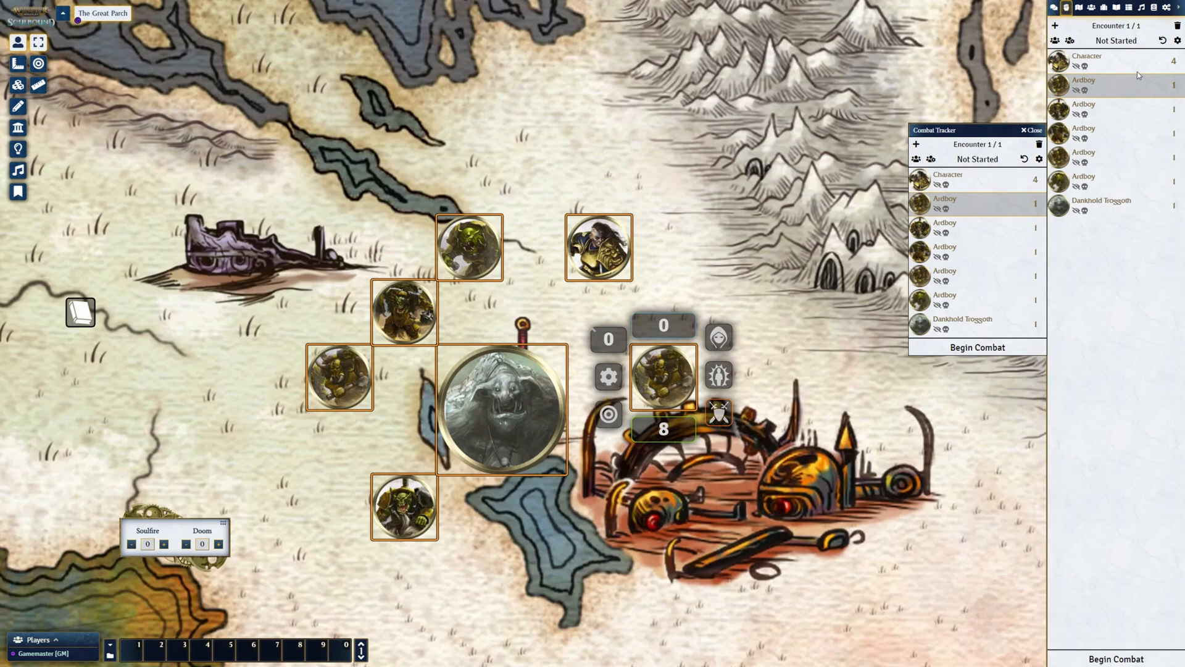
- Review the Initiative Rules options in the Soulbound system settings and close the settings without saving
{"action": "left_click", "coordinate": [1167, 9]}
{"action": "left_click", "coordinate": [1122, 115]}
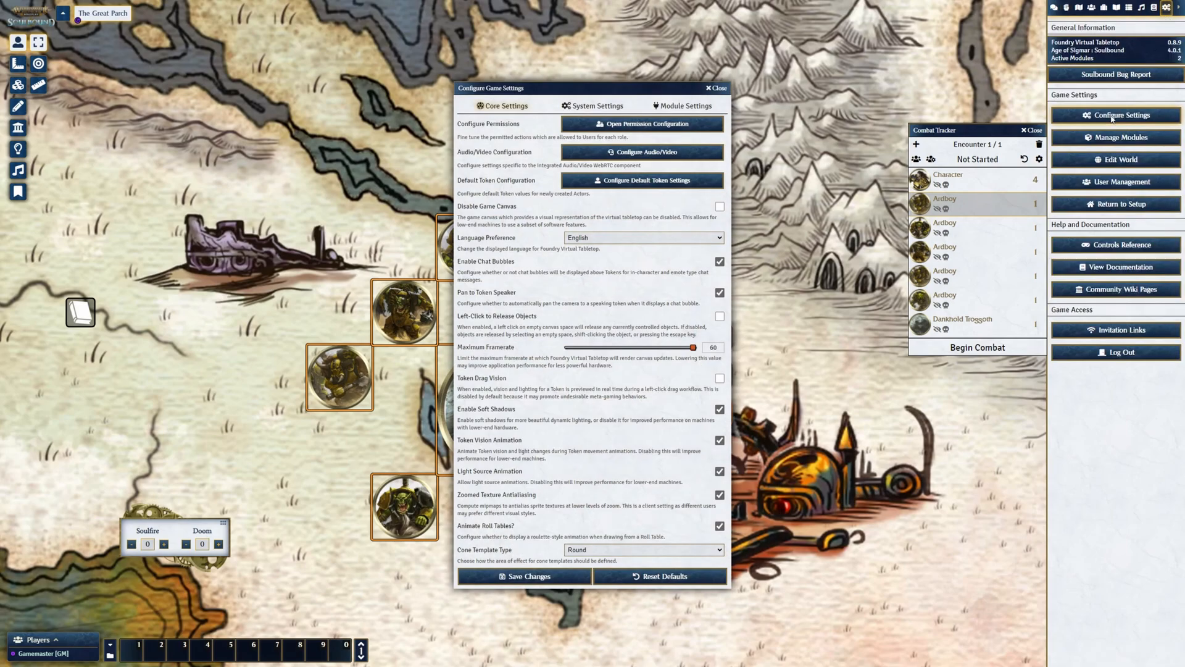
{"action": "left_click", "coordinate": [597, 106]}
{"action": "left_click", "coordinate": [625, 138]}
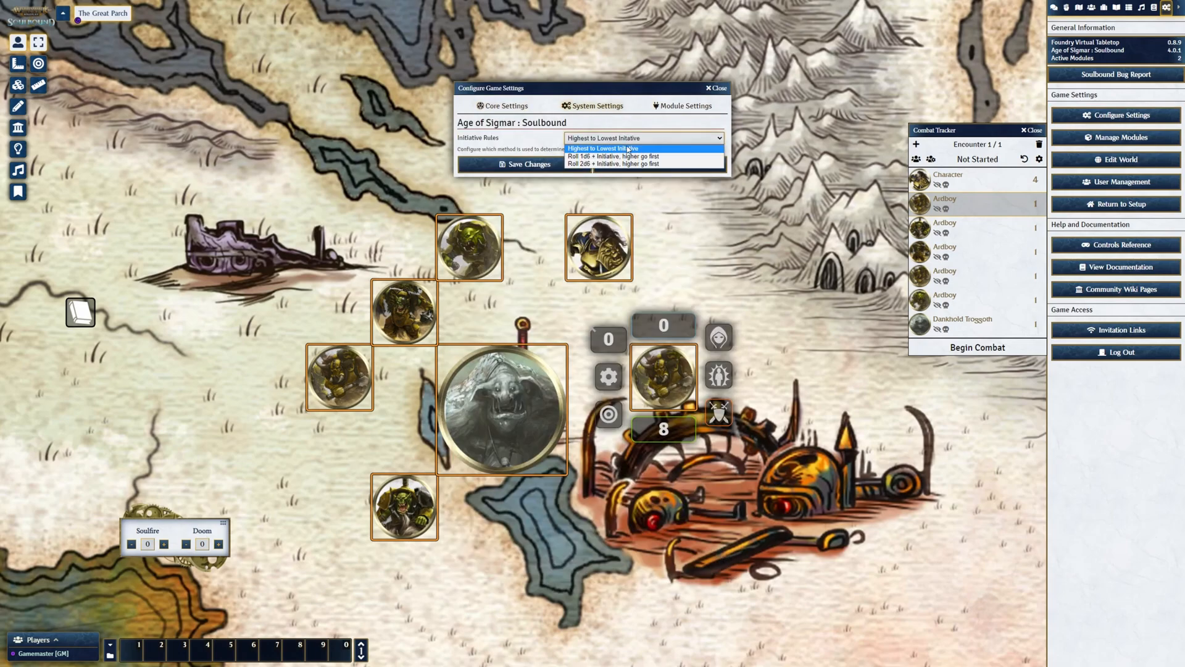
{"action": "left_click", "coordinate": [516, 143]}
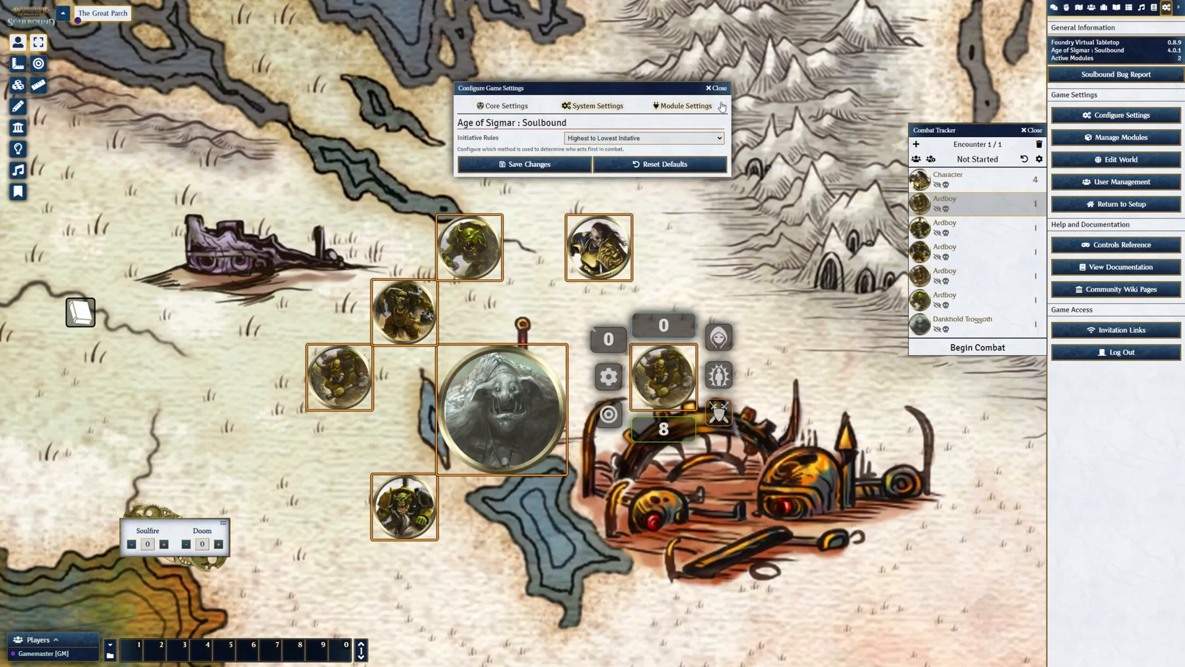
{"action": "left_click", "coordinate": [719, 89]}
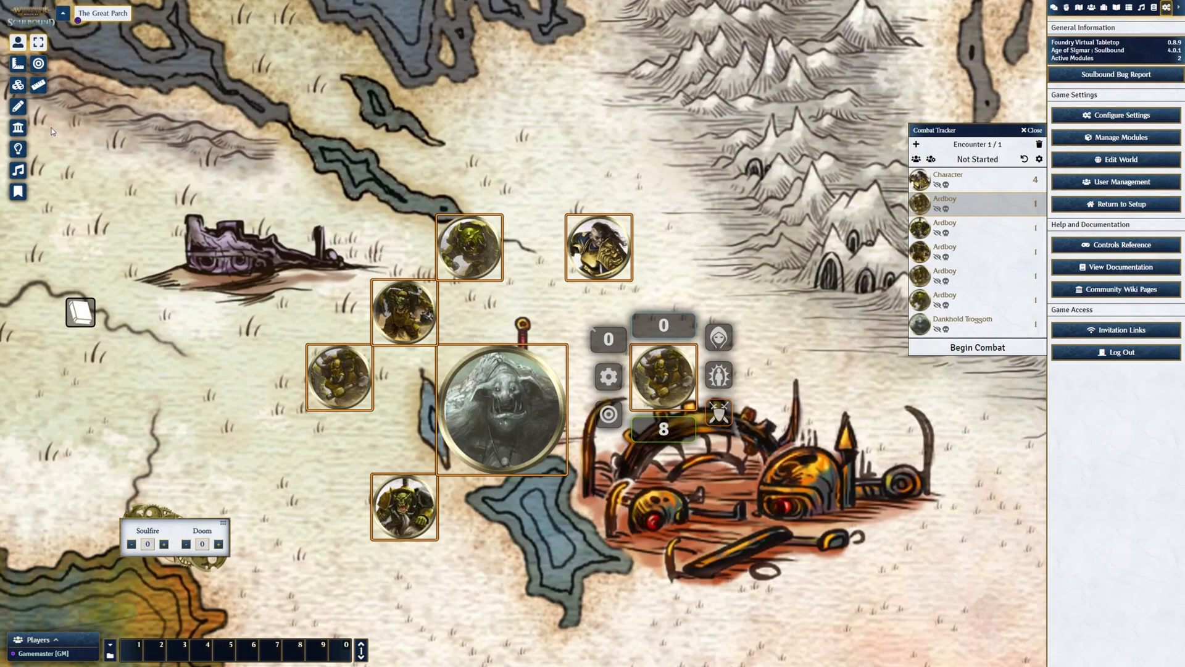
- Draw two adjoining polygon zones on the map, one around the open ground with the tokens and one around the ruins
{"action": "left_click", "coordinate": [18, 106]}
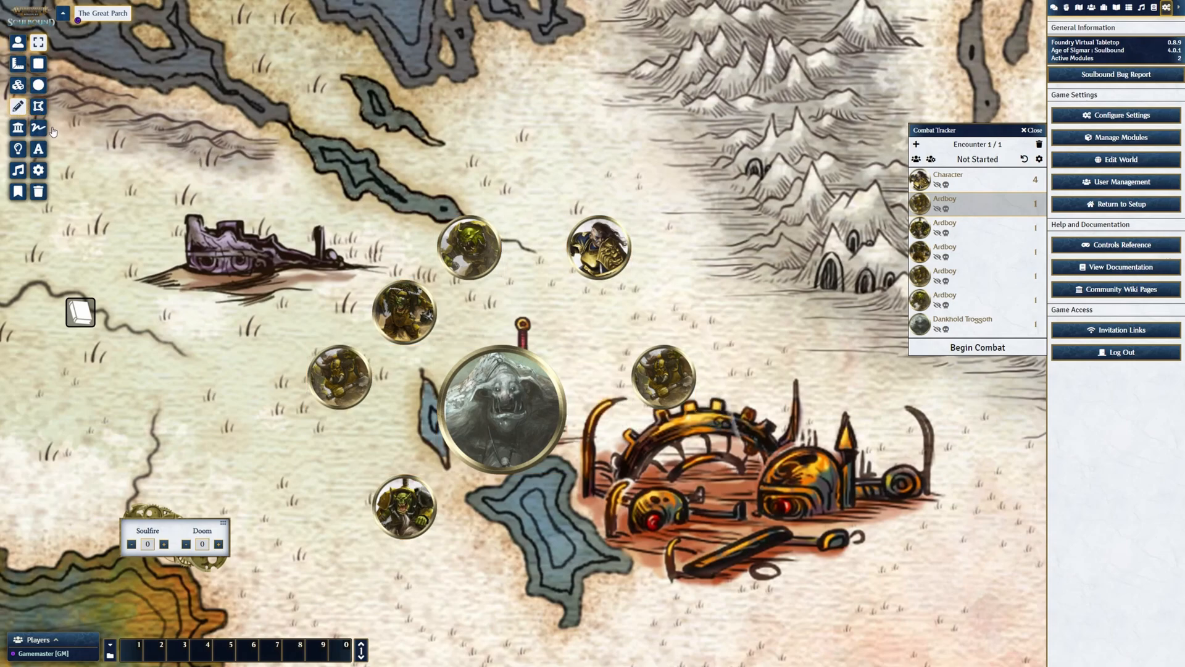
{"action": "left_click", "coordinate": [38, 106]}
{"action": "mouse_move", "coordinate": [529, 556]}
{"action": "left_mouse_down"}
{"action": "mouse_move", "coordinate": [529, 444]}
{"action": "mouse_move", "coordinate": [613, 282]}
{"action": "left_mouse_up"}
{"action": "mouse_move", "coordinate": [692, 241]}
{"action": "left_mouse_down"}
{"action": "mouse_move", "coordinate": [781, 228]}
{"action": "mouse_move", "coordinate": [963, 389]}
{"action": "mouse_move", "coordinate": [969, 403]}
{"action": "mouse_move", "coordinate": [867, 538]}
{"action": "mouse_move", "coordinate": [537, 555]}
{"action": "mouse_move", "coordinate": [460, 487]}
{"action": "mouse_move", "coordinate": [340, 459]}
{"action": "mouse_move", "coordinate": [274, 355]}
{"action": "mouse_move", "coordinate": [334, 174]}
{"action": "mouse_move", "coordinate": [551, 102]}
{"action": "mouse_move", "coordinate": [632, 120]}
{"action": "mouse_move", "coordinate": [719, 217]}
{"action": "left_mouse_up"}
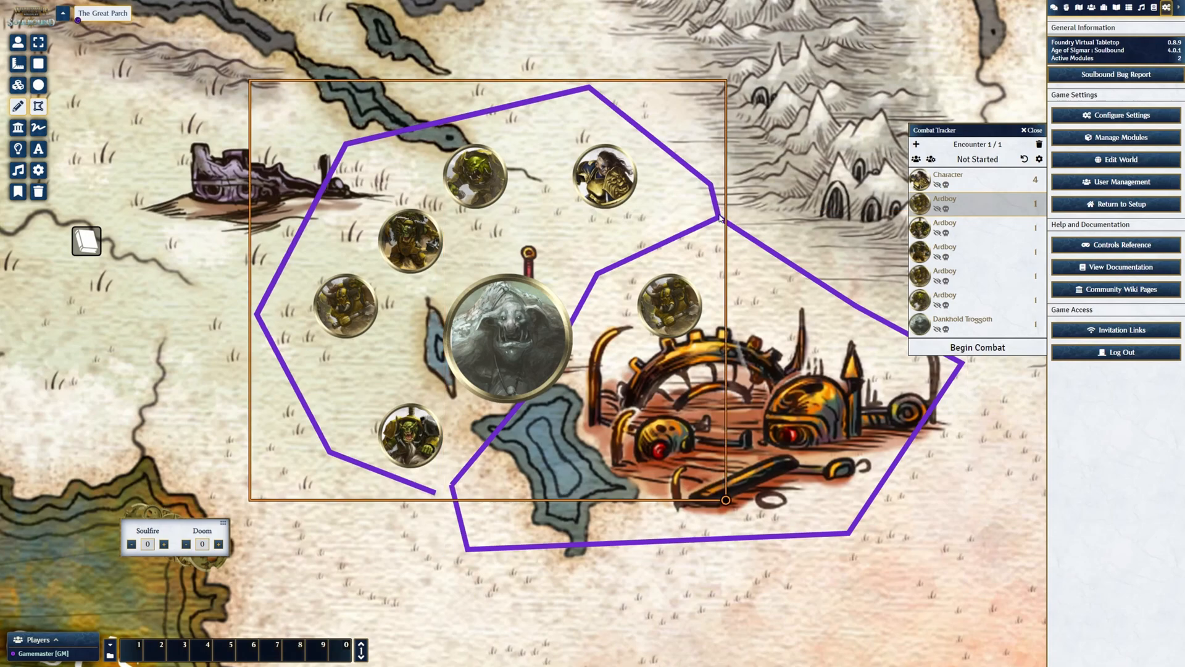
- Add the text label "Ruins" over the ruined machinery in the lower polygon zone
{"action": "left_click", "coordinate": [37, 150]}
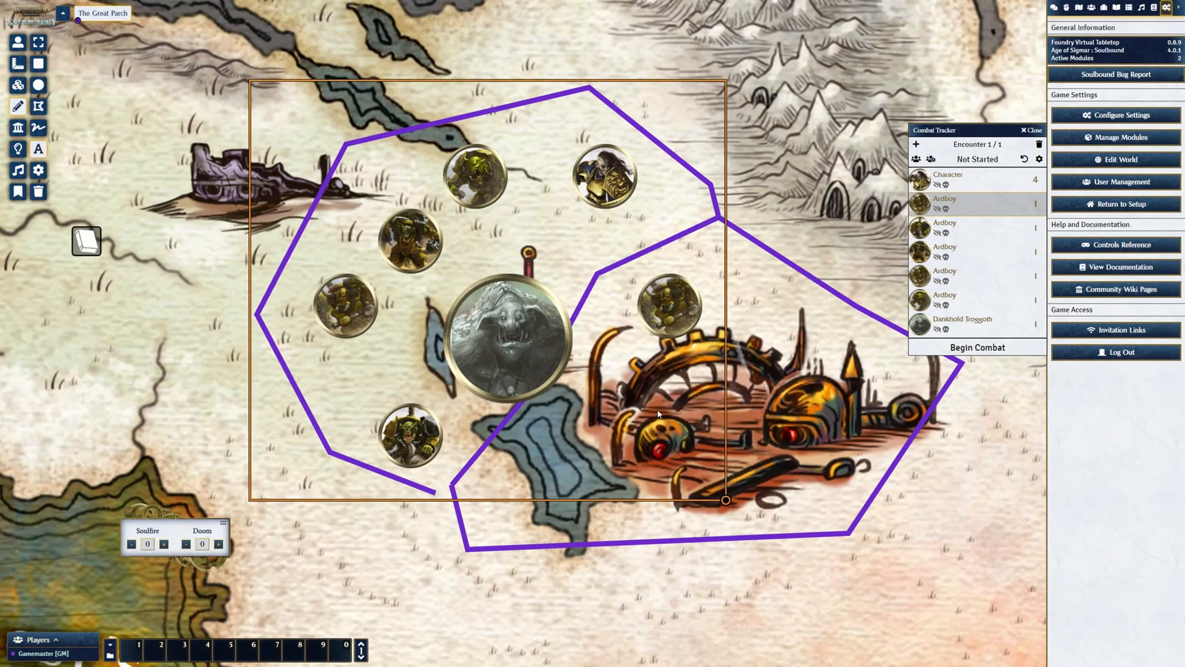
{"action": "left_click_drag", "start_coordinate": [766, 393], "coordinate": [826, 422]}
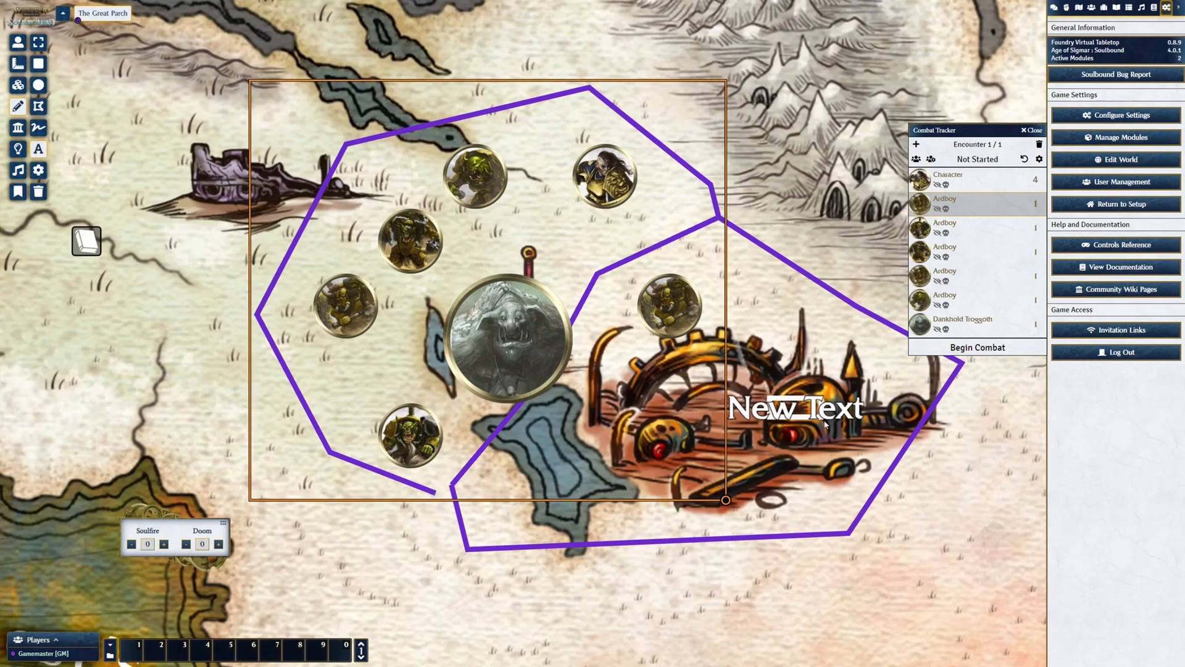
{"action": "type", "text": "Ruins"}
{"action": "key", "text": "Return"}
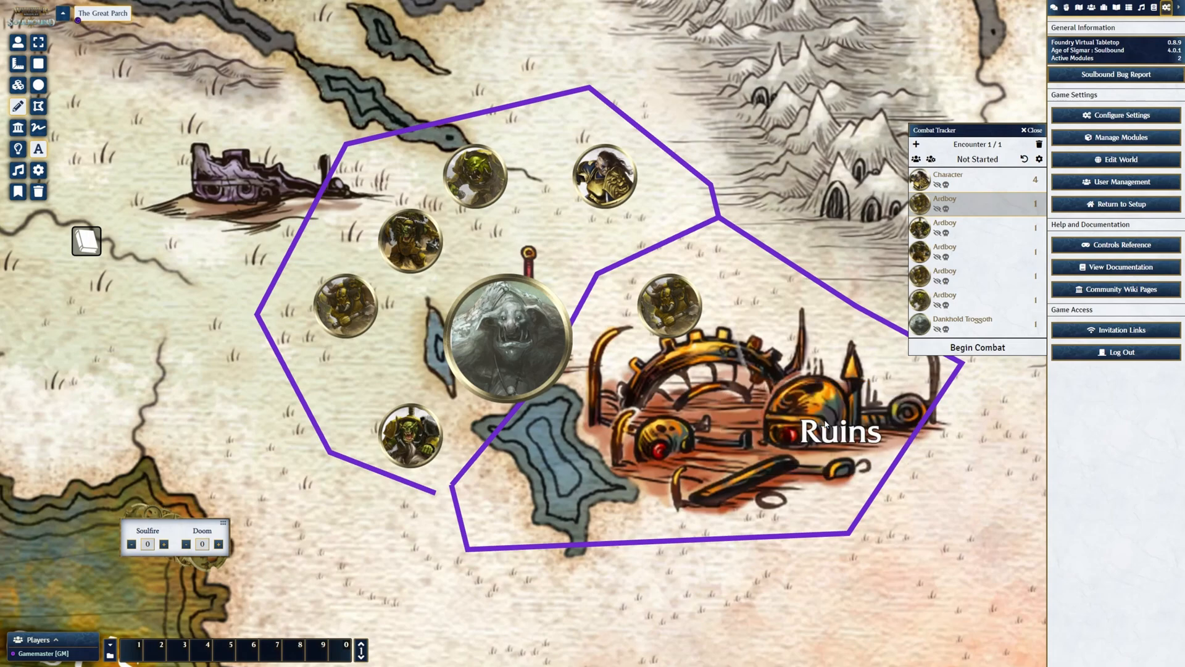
- Add the text label "Plains" just above the Dankhold Troggoth token
{"action": "left_click_drag", "start_coordinate": [504, 245], "coordinate": [571, 253]}
{"action": "type", "text": "Plra"}
{"action": "key", "text": "BackSpace"}
{"action": "key", "text": "BackSpace"}
{"action": "type", "text": "ains"}
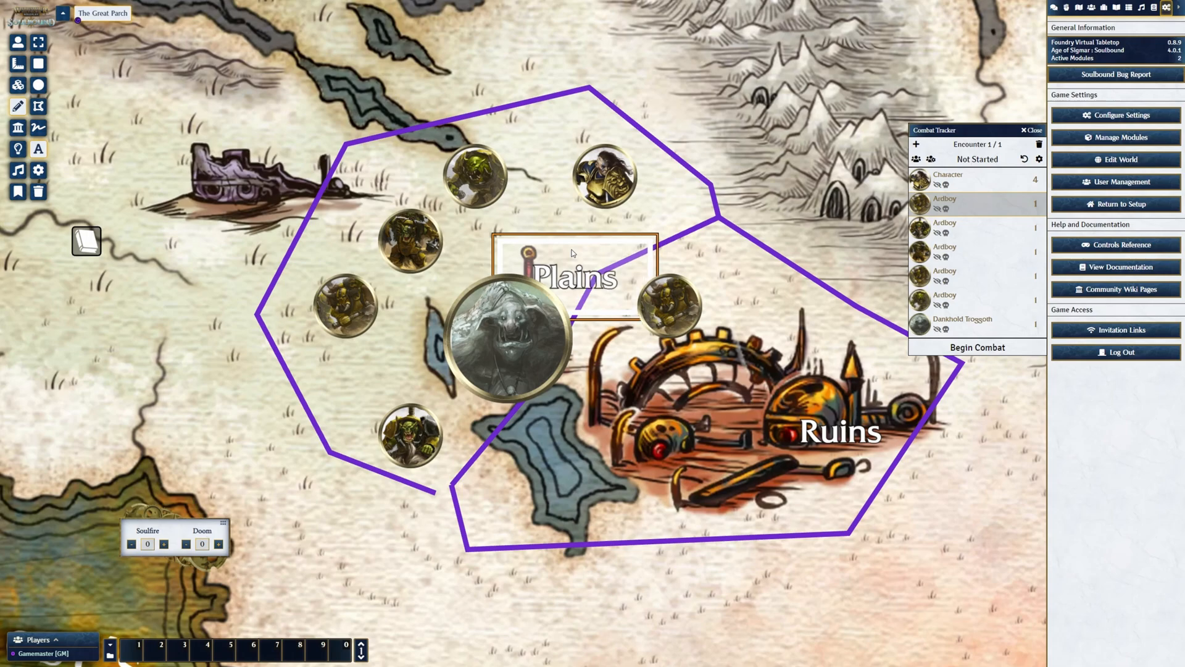
{"action": "key", "text": "Return"}
{"action": "left_click", "coordinate": [573, 253]}
{"action": "key", "text": "Escape"}
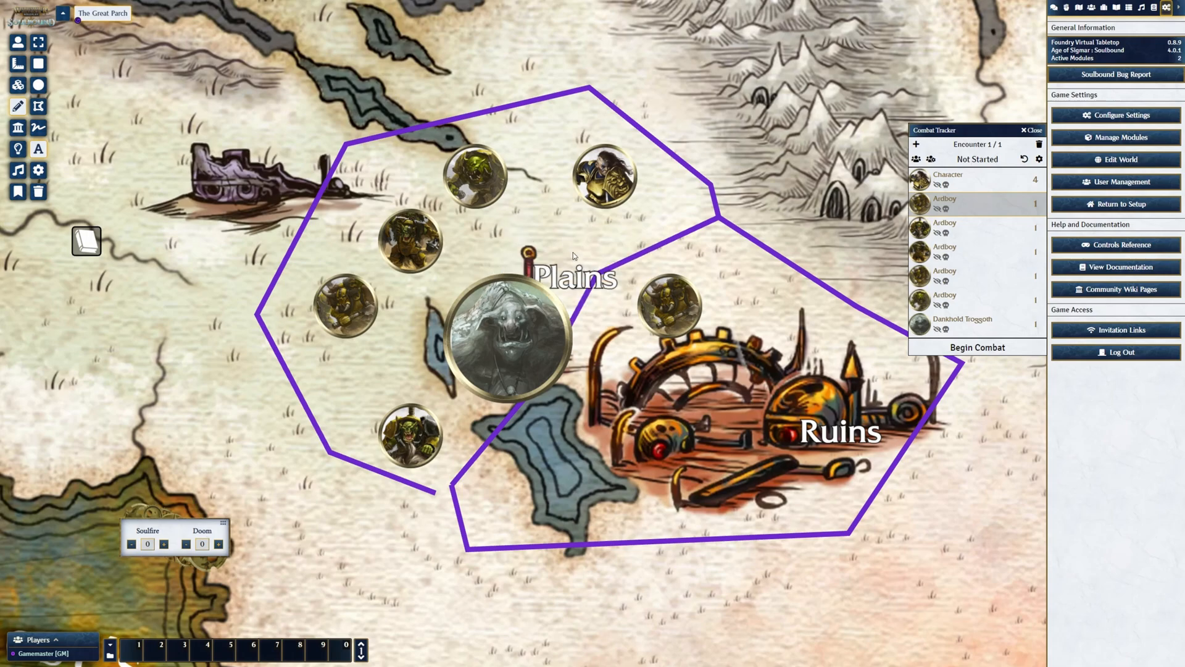
- Move the Plains label up between the upper Ardboy and Character tokens, and use the on-map controls of both text labels
{"action": "left_click", "coordinate": [39, 42]}
{"action": "left_click_drag", "start_coordinate": [580, 292], "coordinate": [548, 228]}
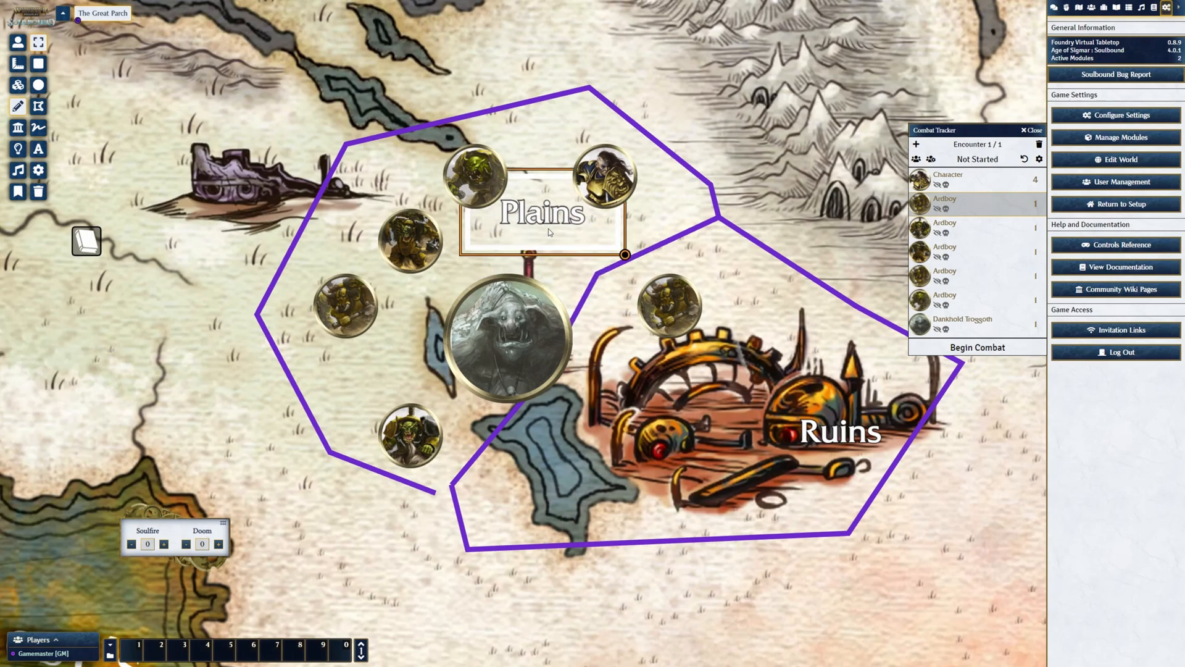
{"action": "right_click", "coordinate": [548, 232]}
{"action": "left_click", "coordinate": [650, 180]}
{"action": "right_click", "coordinate": [889, 432]}
{"action": "left_click", "coordinate": [946, 401]}
{"action": "left_click", "coordinate": [752, 332]}
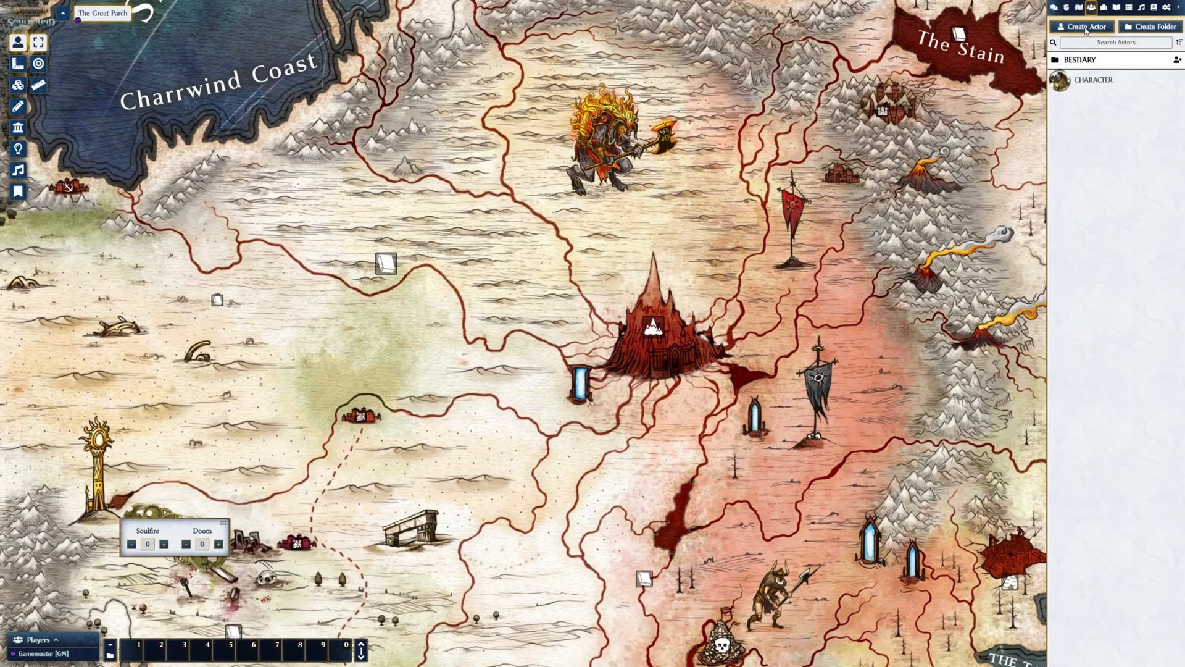
- Create a new actor of type Party and name it Party
{"action": "left_click", "coordinate": [1085, 27]}
{"action": "left_click", "coordinate": [963, 60]}
{"action": "left_click", "coordinate": [958, 89]}
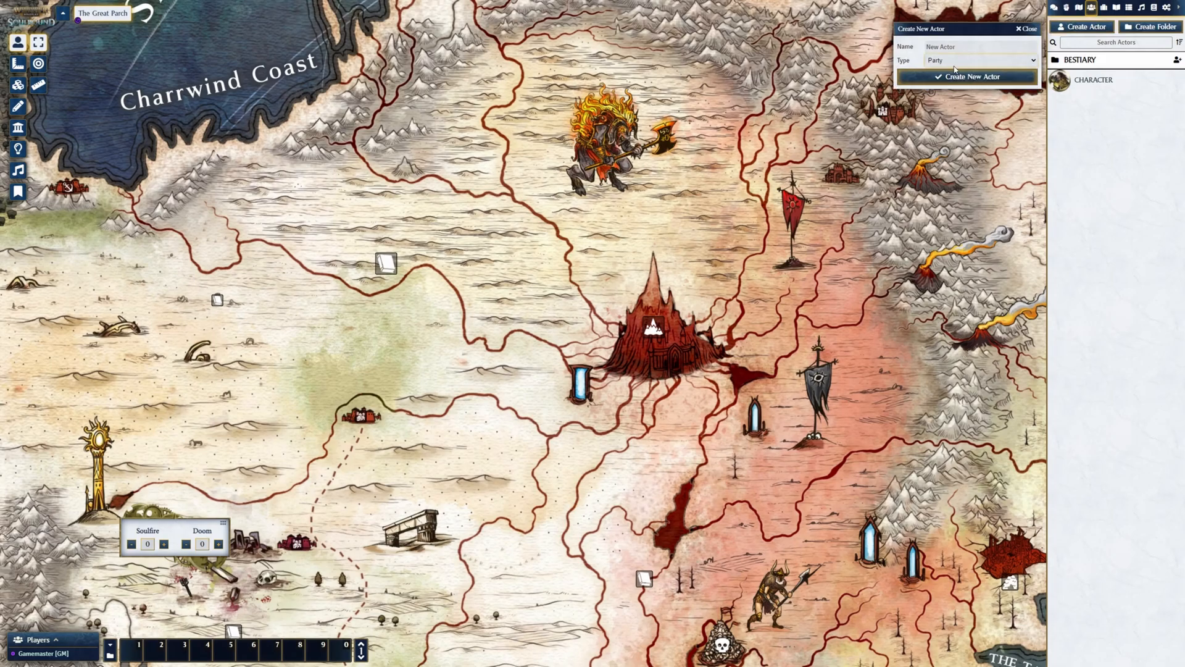
{"action": "left_click", "coordinate": [962, 51]}
{"action": "type", "text": "Party"}
{"action": "key", "text": "Return"}
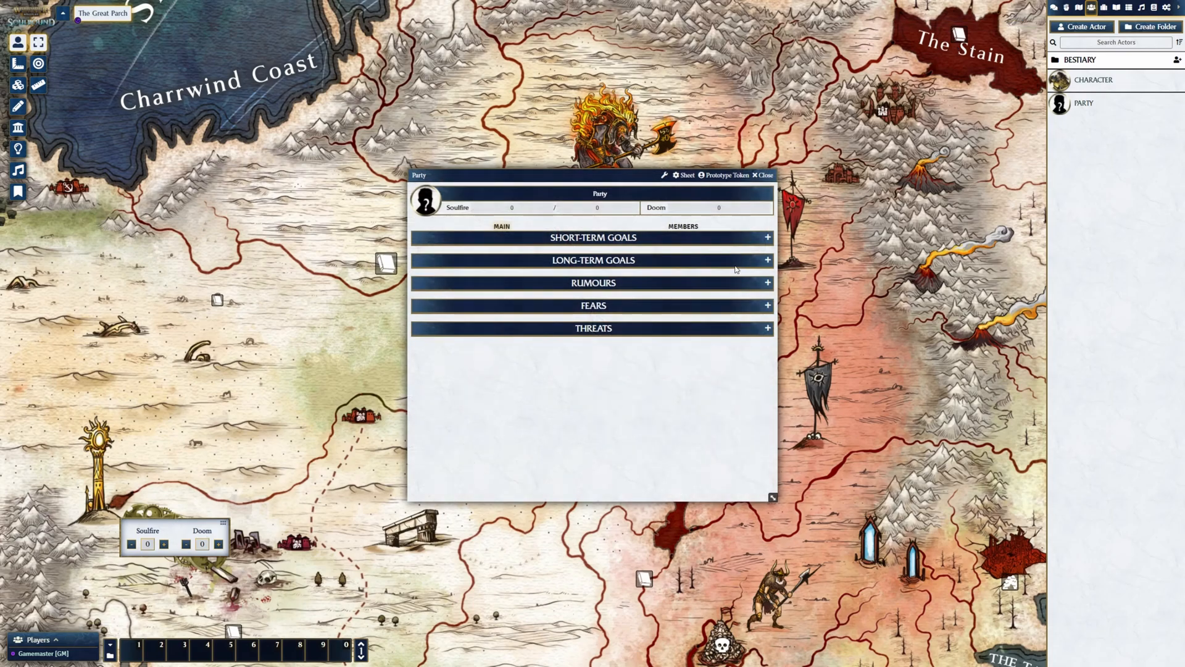
- Add a new short-term goal to the party and close its item sheet without editing it
{"action": "left_click", "coordinate": [768, 238]}
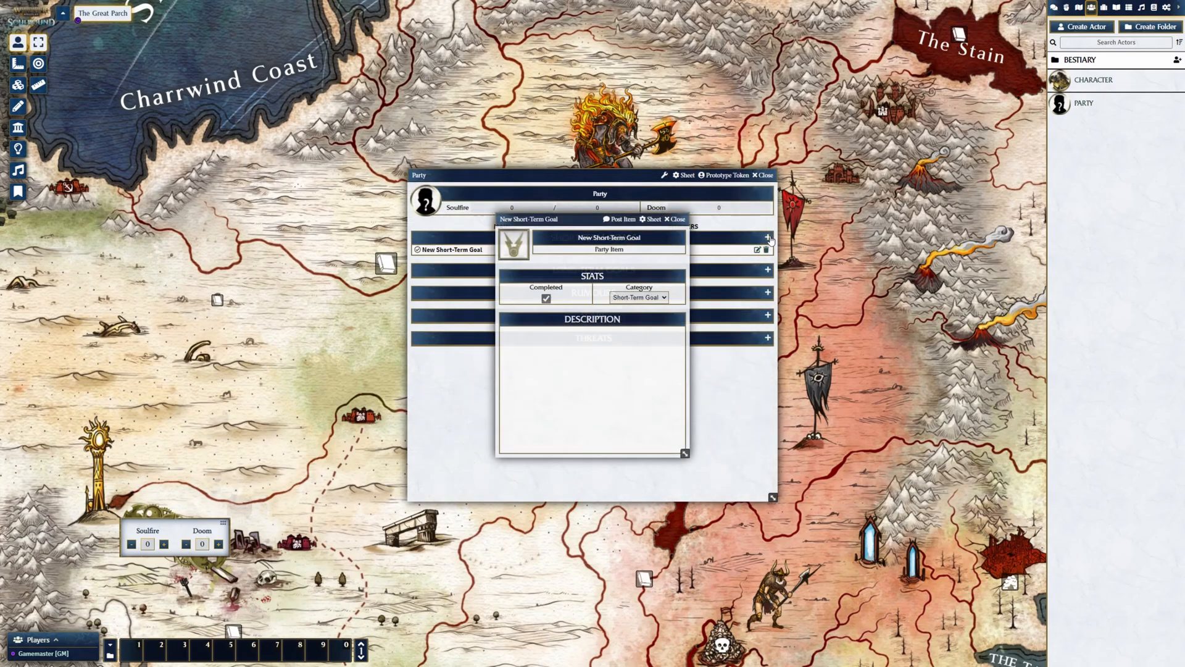
{"action": "left_click_drag", "start_coordinate": [571, 213], "coordinate": [195, 193]}
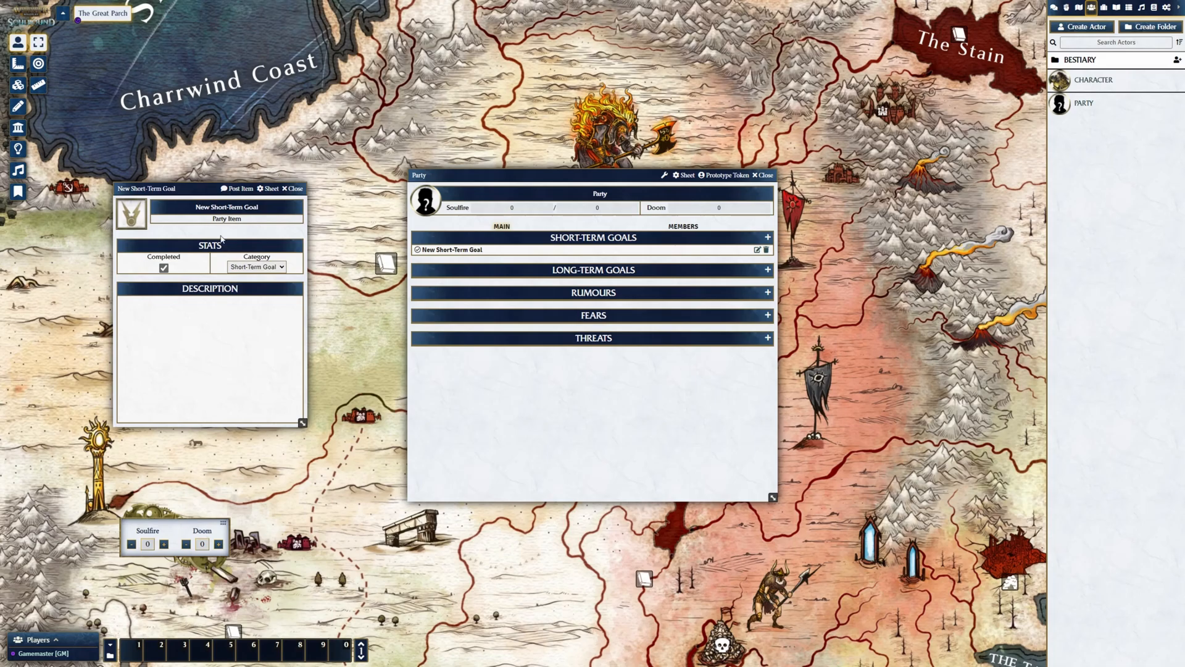
{"action": "left_click", "coordinate": [291, 189]}
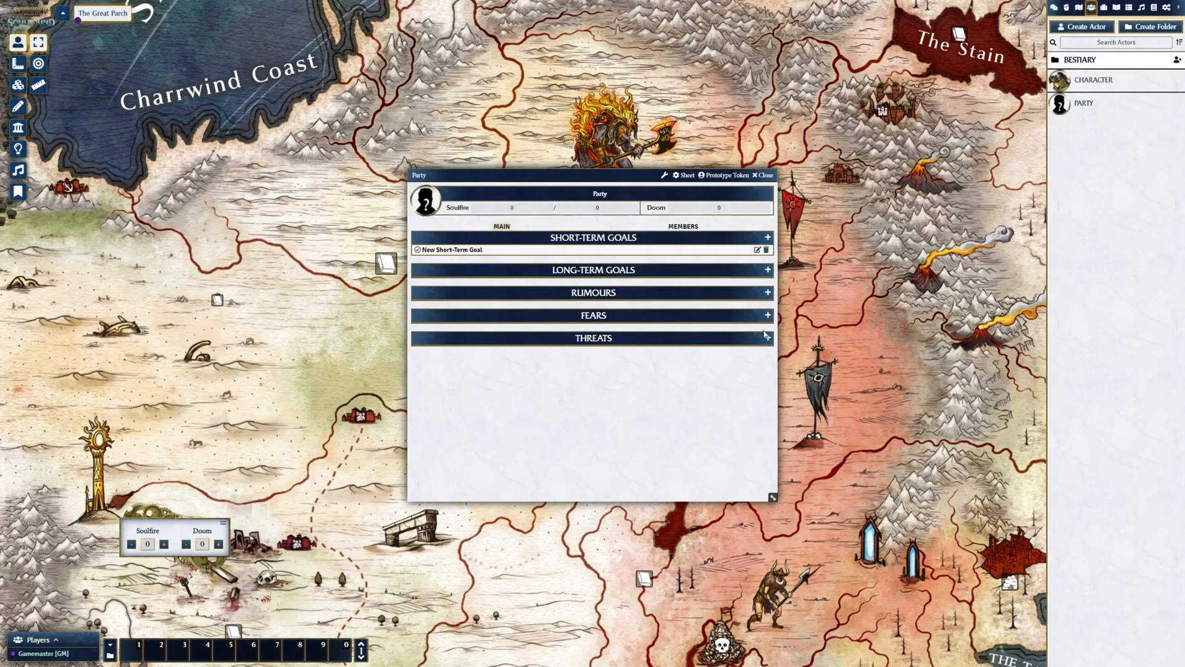
- Add a new rumour to the party and change the item's category to Threat
{"action": "left_click", "coordinate": [768, 293]}
{"action": "left_click_drag", "start_coordinate": [588, 225], "coordinate": [241, 197]}
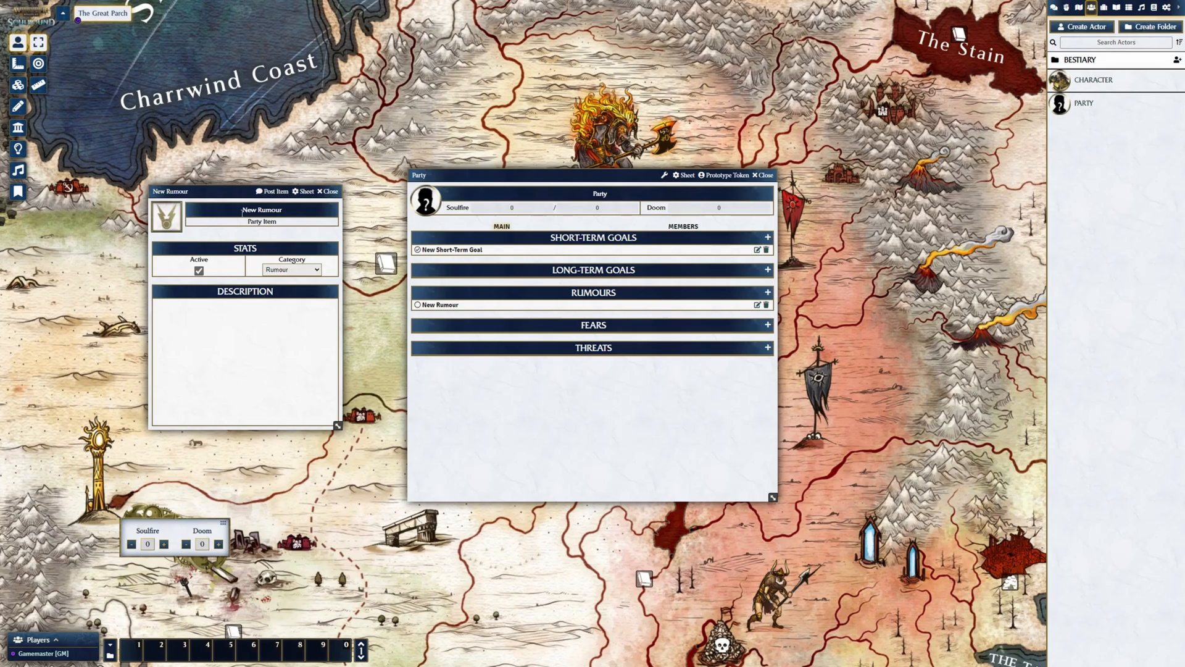
{"action": "left_click", "coordinate": [283, 270]}
{"action": "left_click", "coordinate": [279, 325]}
{"action": "left_click", "coordinate": [289, 269]}
{"action": "left_click", "coordinate": [285, 334]}
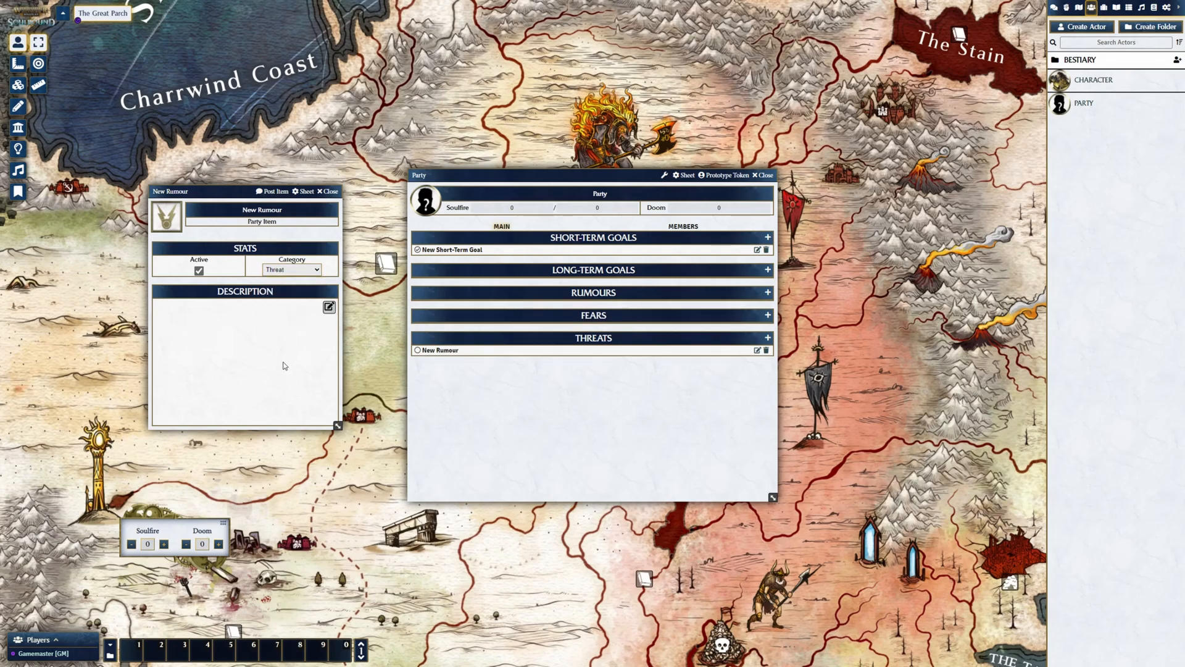
- Rename the new threat to "Threat of Chaos", close its sheet and delete it from the party
{"action": "triple_click", "coordinate": [217, 208]}
{"action": "type", "text": "Th"}
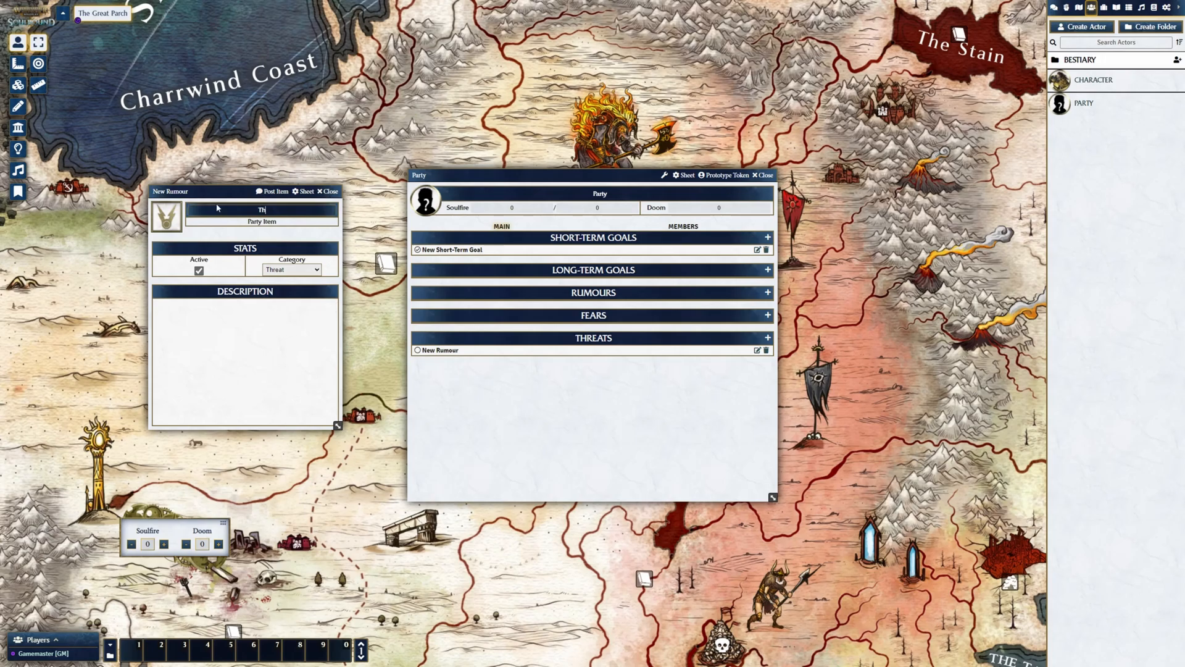
{"action": "type", "text": "reat of Chaos"}
{"action": "key", "text": "Return"}
{"action": "left_click", "coordinate": [328, 190]}
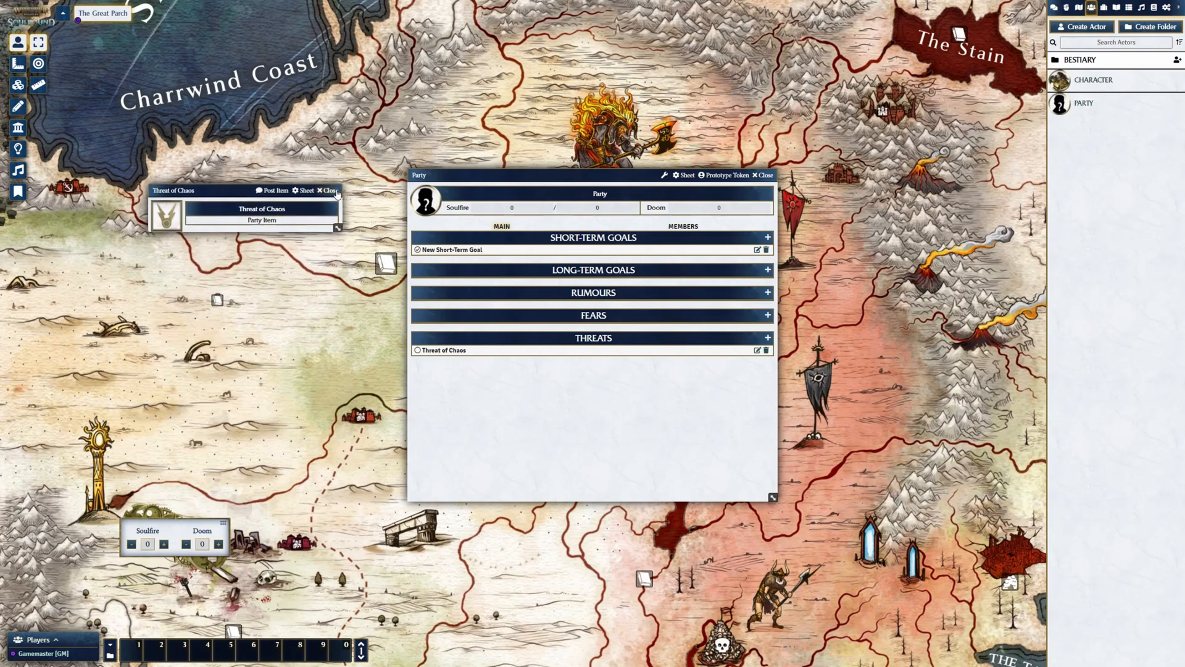
{"action": "left_click", "coordinate": [766, 350]}
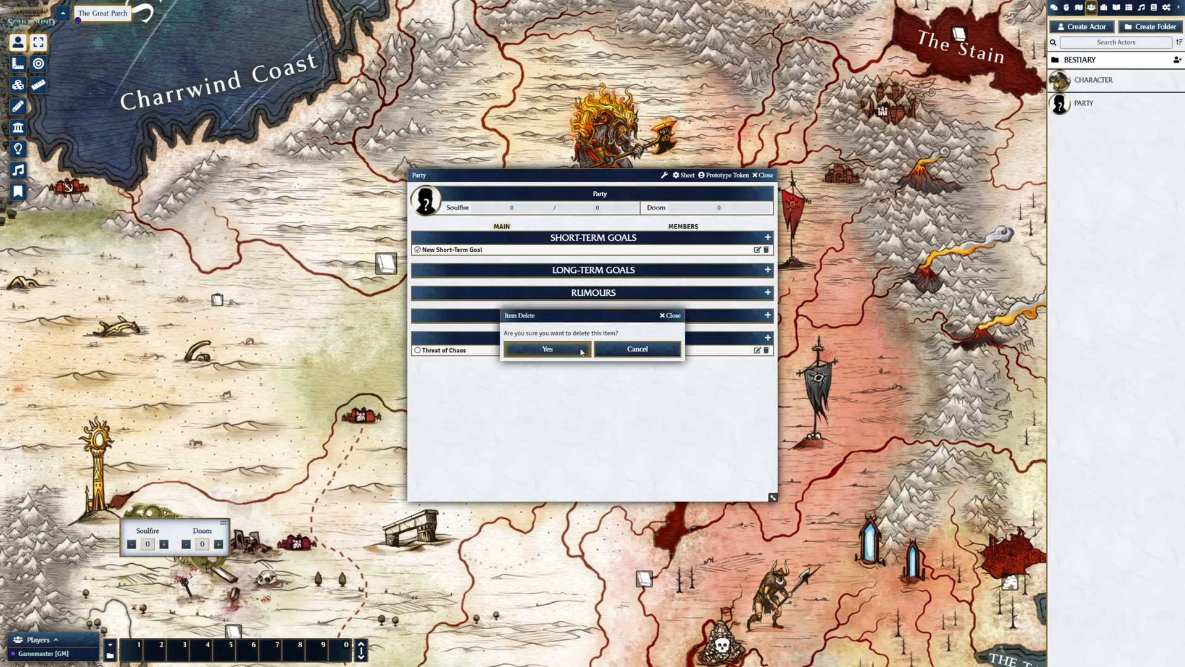
{"action": "left_click", "coordinate": [547, 349]}
- Add the Character as a party member and the Arachnarok Spider from the Bestiary as an enemy
{"action": "left_click", "coordinate": [679, 226]}
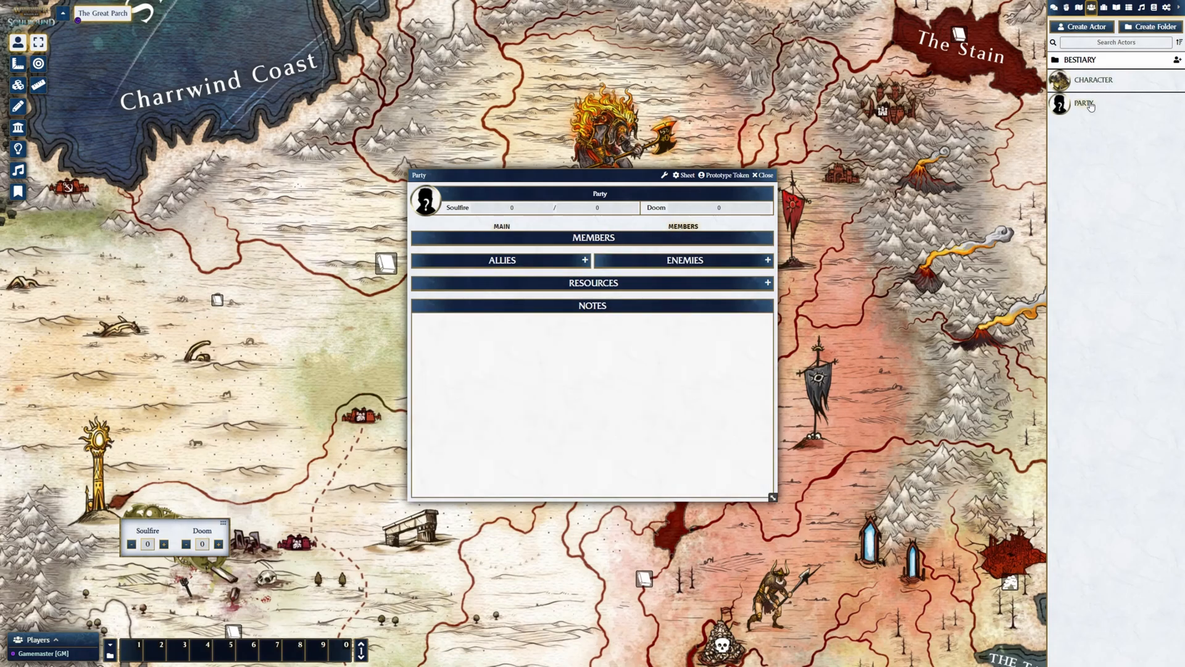
{"action": "left_click_drag", "start_coordinate": [1089, 83], "coordinate": [594, 361]}
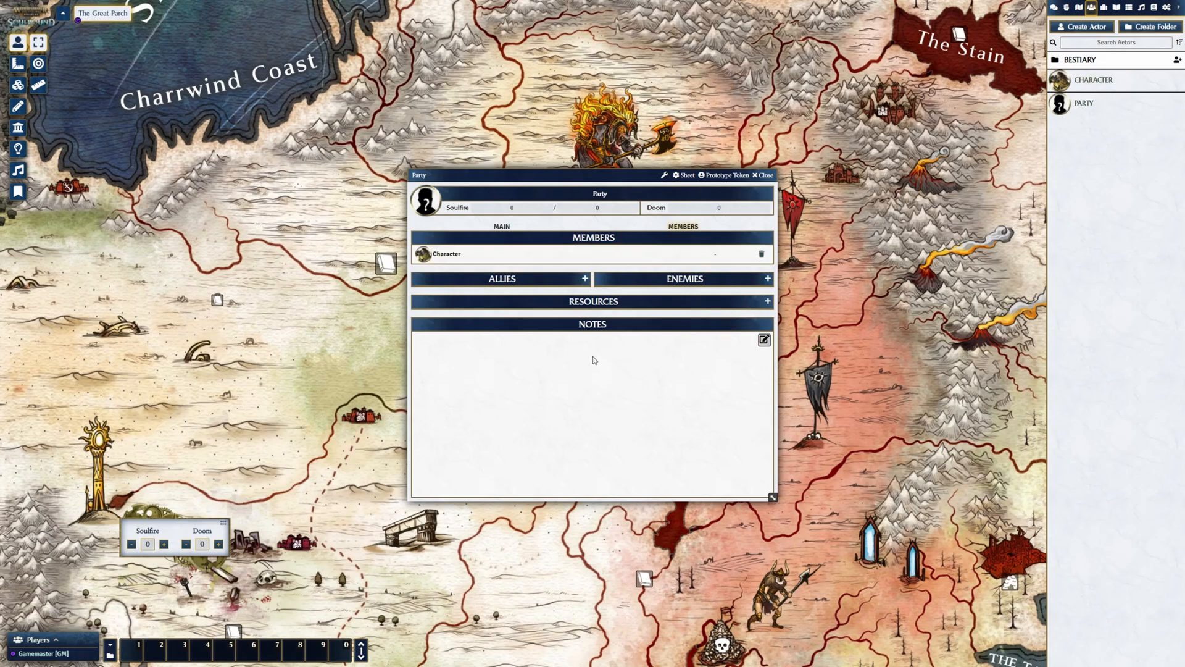
{"action": "left_click", "coordinate": [1102, 62]}
{"action": "left_click_drag", "start_coordinate": [1104, 125], "coordinate": [621, 333]}
{"action": "left_click", "coordinate": [639, 350]}
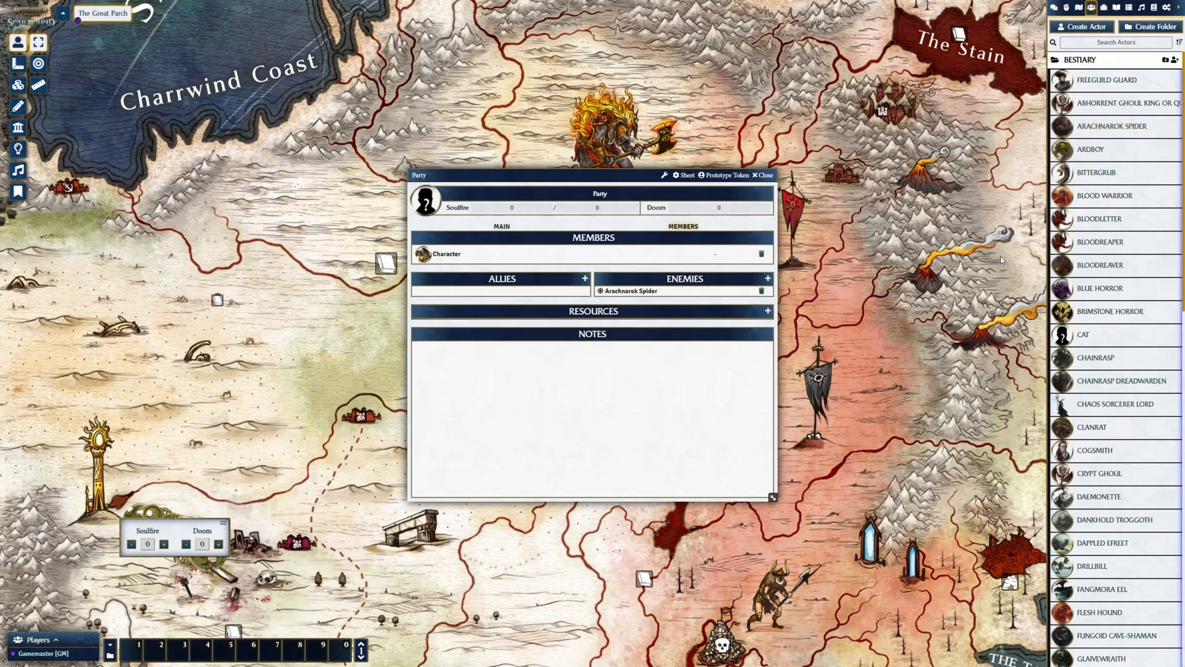
- Add the Bloodreaper to the party's enemies and the Freeguild Guard to its allies
{"action": "left_click_drag", "start_coordinate": [1093, 245], "coordinate": [594, 366]}
{"action": "left_click", "coordinate": [639, 347]}
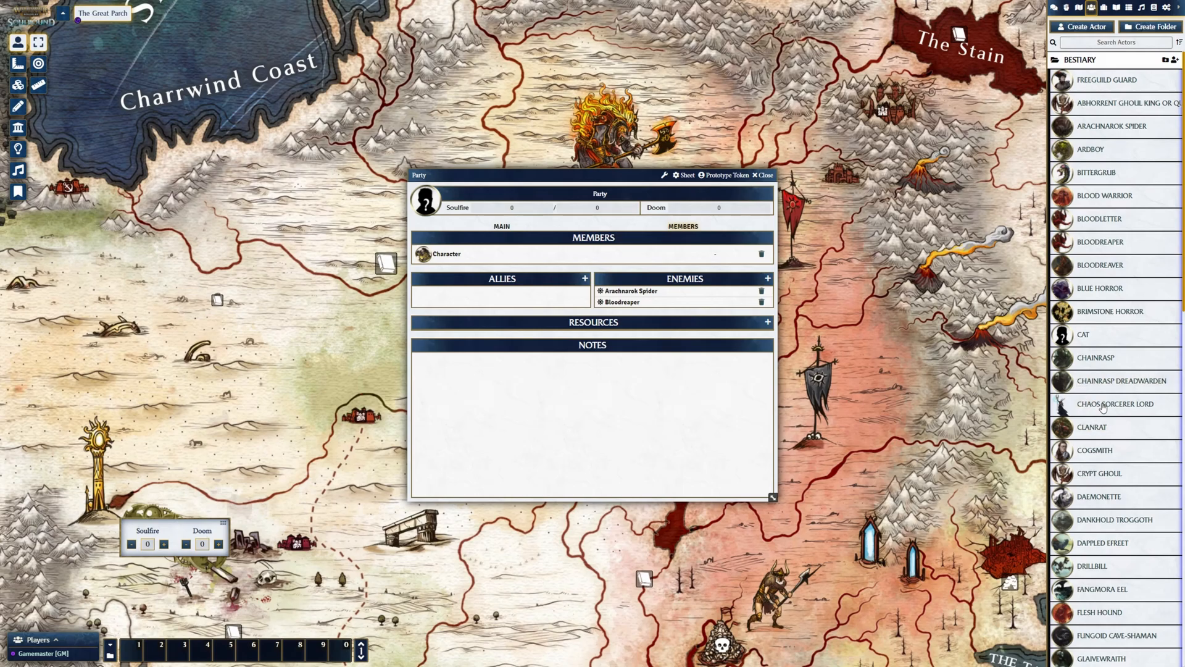
{"action": "left_click_drag", "start_coordinate": [1084, 92], "coordinate": [587, 367]}
{"action": "left_click", "coordinate": [547, 348]}
- View the sheets of the Freeguild Guard, Arachnarok Spider and Character from the party's member page, closing each one
{"action": "left_click", "coordinate": [445, 291]}
{"action": "left_click", "coordinate": [765, 175]}
{"action": "left_click", "coordinate": [631, 291]}
{"action": "left_click", "coordinate": [764, 174]}
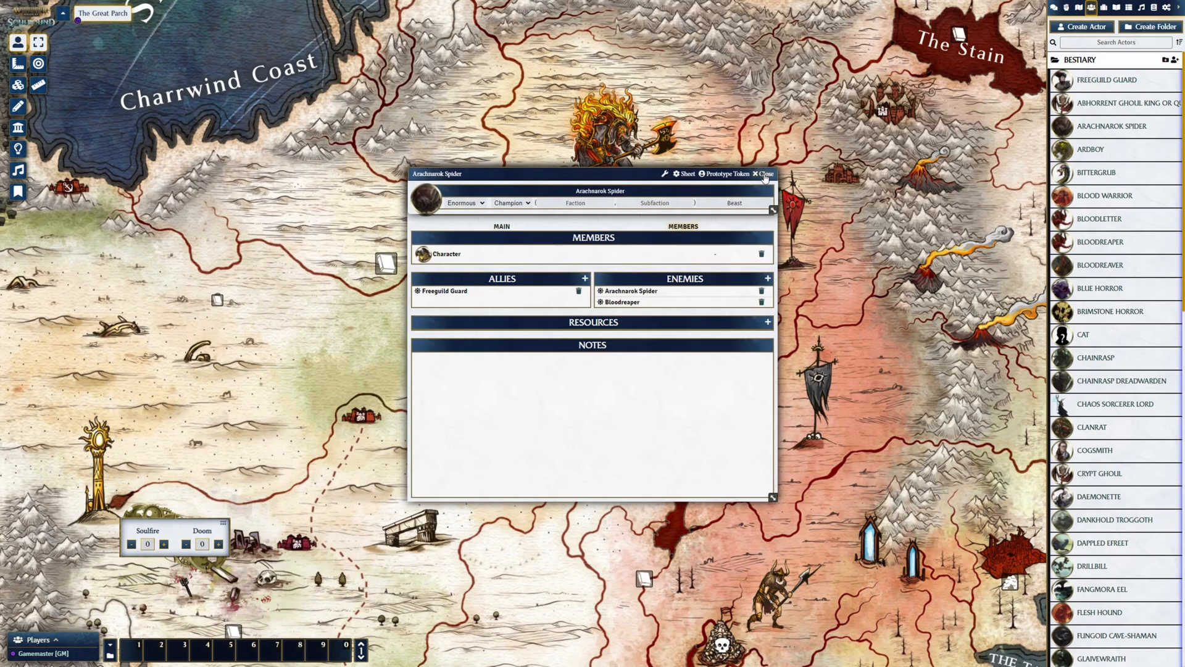
{"action": "left_click", "coordinate": [765, 176]}
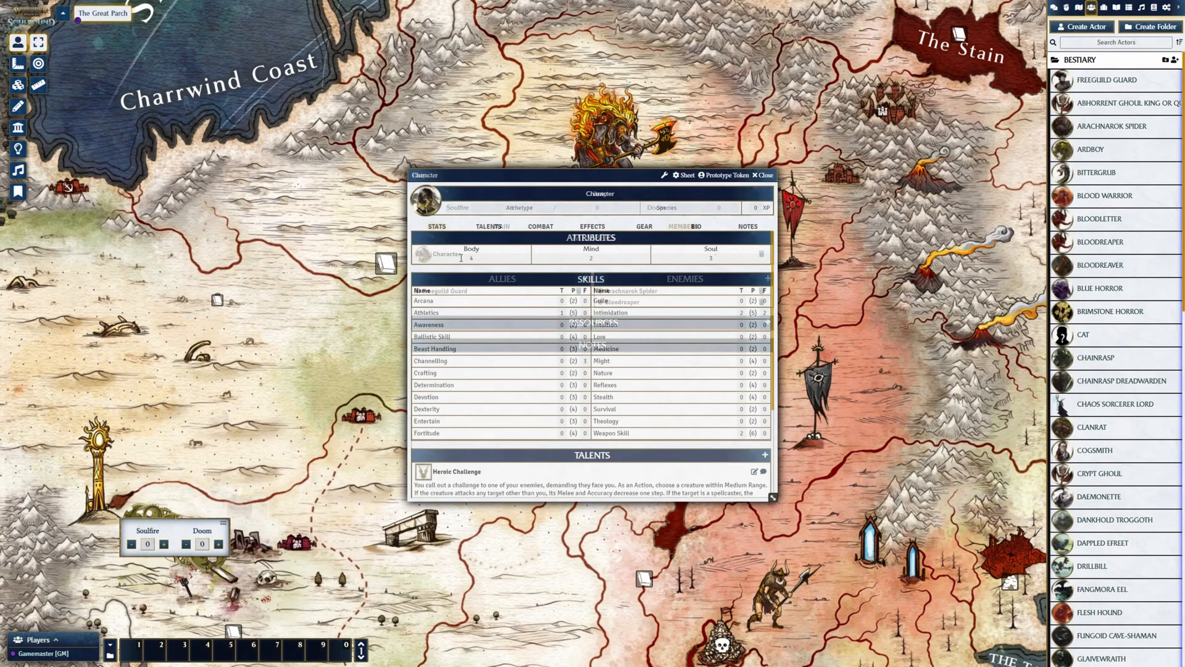
{"action": "left_click", "coordinate": [765, 176]}
- Return to the party's goals and raise the counter to Soulfire 2 and Doom 4, placing it beside the party sheet
{"action": "left_click", "coordinate": [500, 227]}
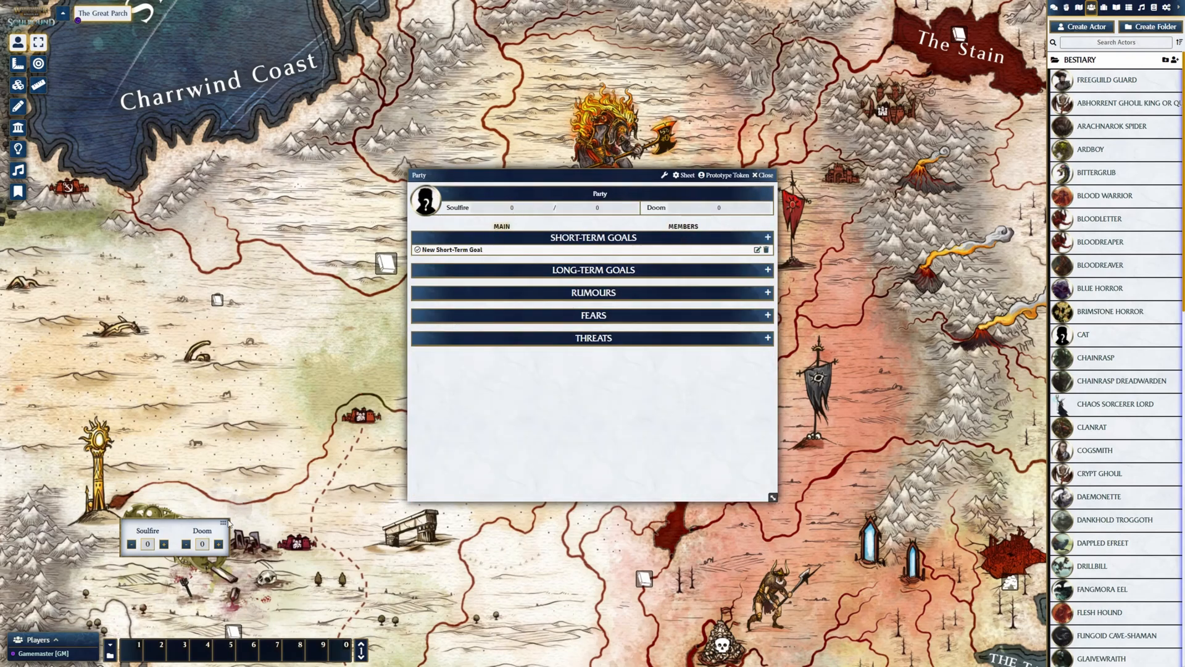
{"action": "left_click_drag", "start_coordinate": [228, 523], "coordinate": [656, 422]}
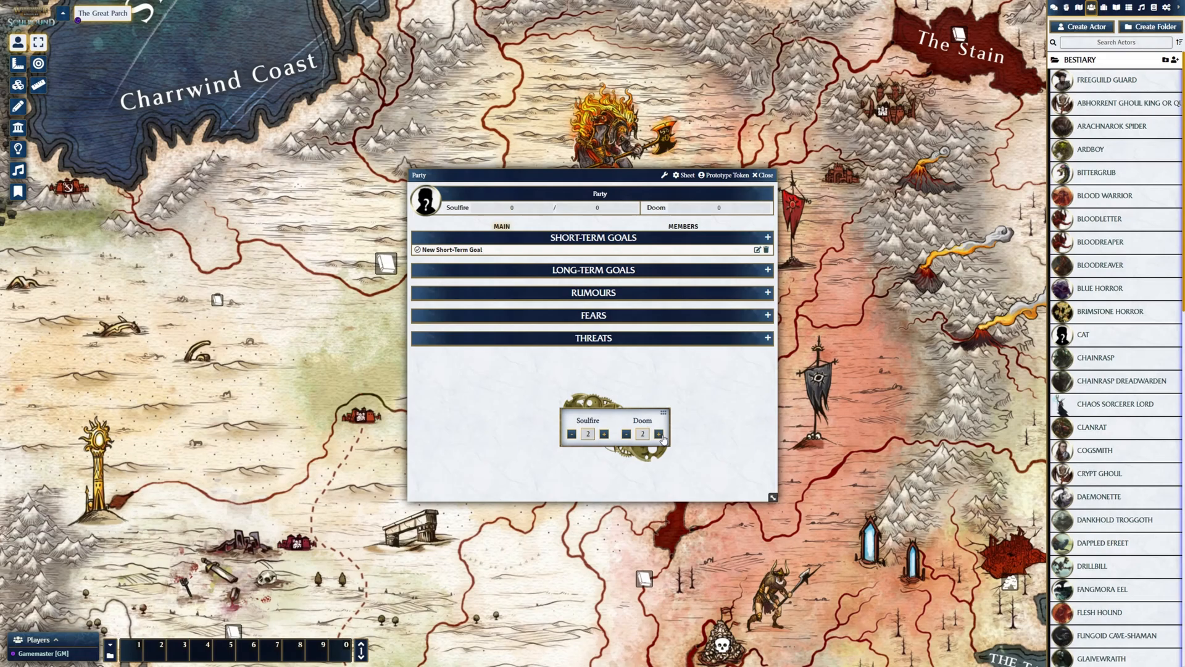
{"action": "left_click_drag", "start_coordinate": [664, 418], "coordinate": [360, 342]}
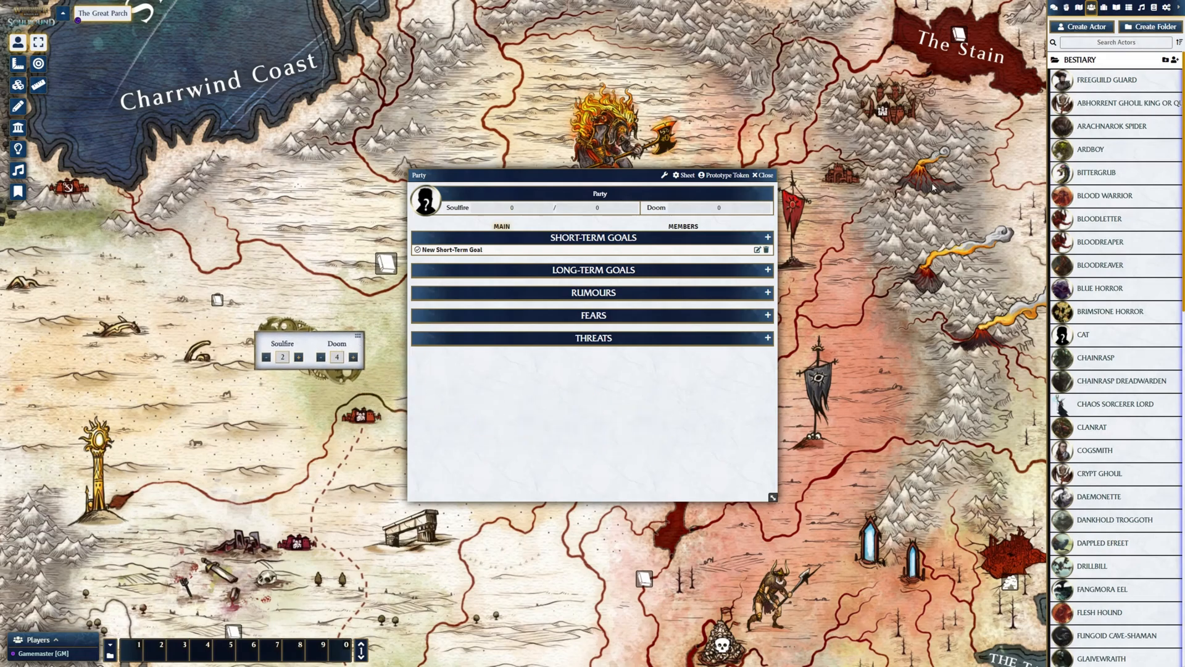
- Collapse the Bestiary folder and link the Party actor to the Soulfire and Doom counter
{"action": "left_click", "coordinate": [1084, 59]}
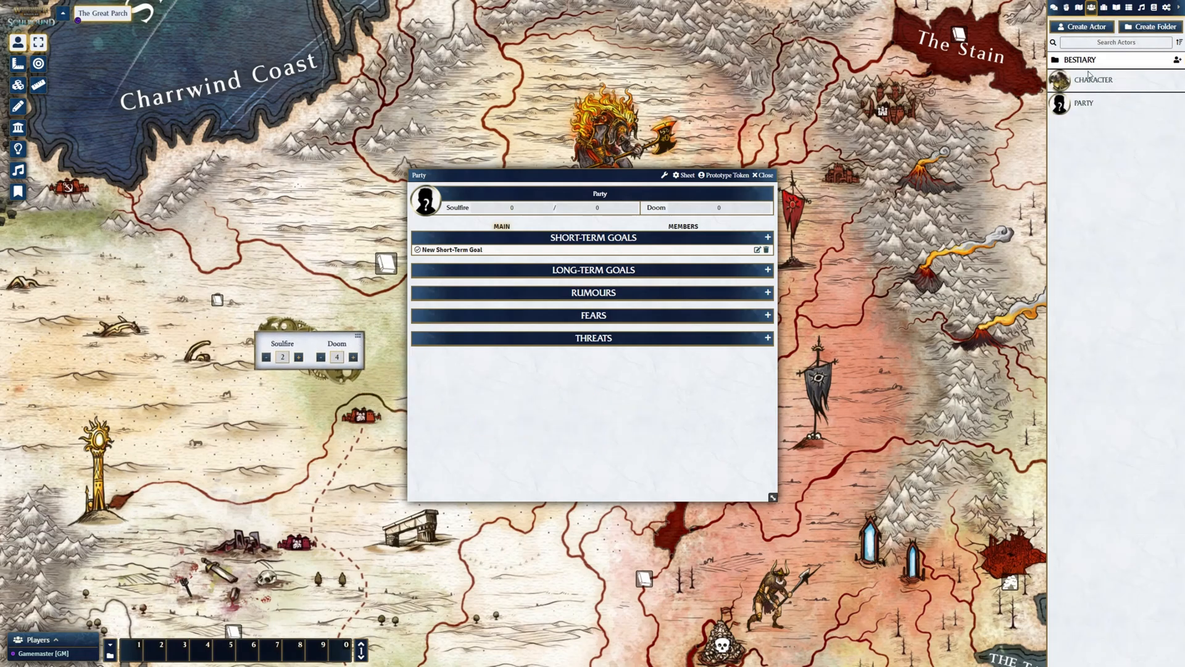
{"action": "right_click", "coordinate": [1125, 103]}
{"action": "left_click", "coordinate": [1080, 227]}
- Set the party's current Soulfire to 2, its maximum Soulfire to 2 and its Doom to 2
{"action": "left_click", "coordinate": [511, 208]}
{"action": "type", "text": "2"}
{"action": "left_click", "coordinate": [527, 218]}
{"action": "left_click", "coordinate": [596, 208]}
{"action": "type", "text": "2"}
{"action": "left_click", "coordinate": [592, 229]}
{"action": "left_click", "coordinate": [721, 209]}
{"action": "type", "text": "2"}
{"action": "key", "text": "Return"}
- Change Doom to 3 and Soulfire to 0 with the linked counter, and close the party sheet
{"action": "left_click", "coordinate": [355, 358]}
{"action": "left_click", "coordinate": [266, 358]}
{"action": "left_click", "coordinate": [763, 175]}
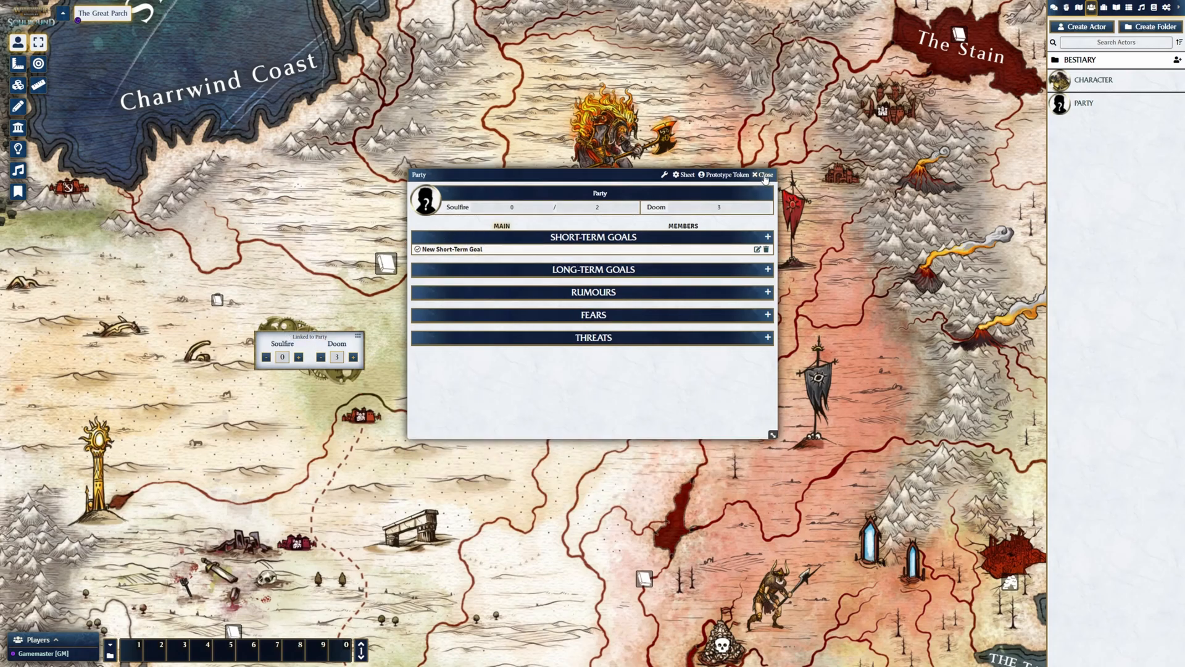
- Move the counter to the map's centre, open the Party sheet from its link and unlink the party from the counter
{"action": "left_click_drag", "start_coordinate": [361, 337], "coordinate": [564, 295]}
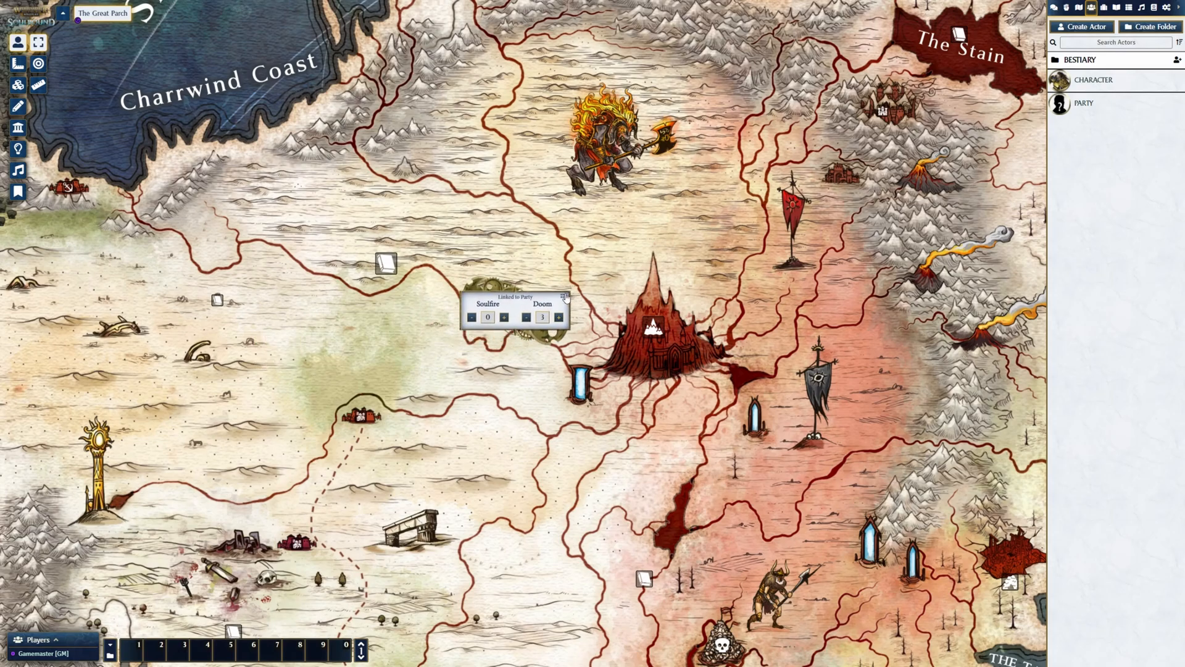
{"action": "left_click", "coordinate": [517, 301]}
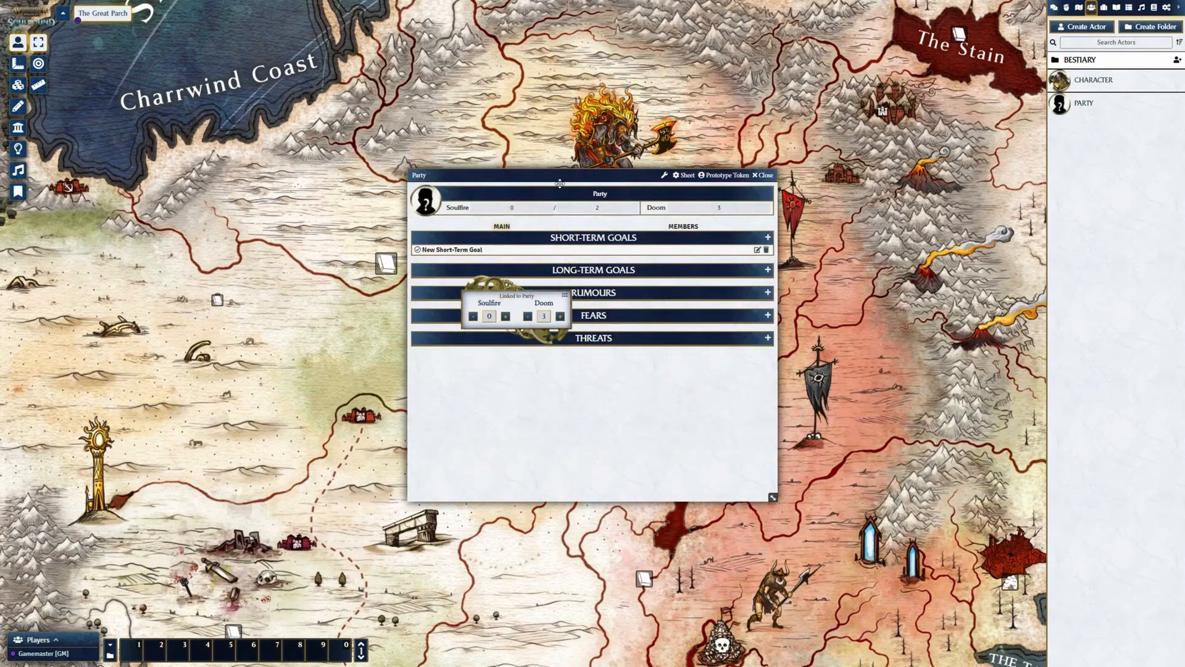
{"action": "right_click", "coordinate": [520, 297]}
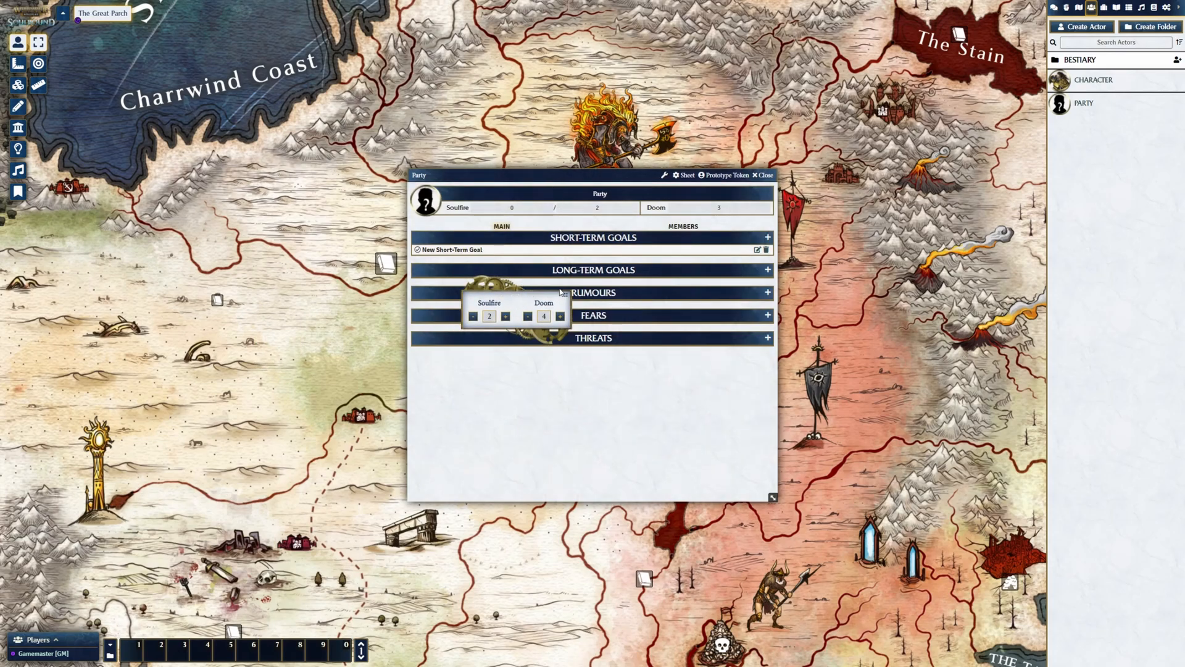